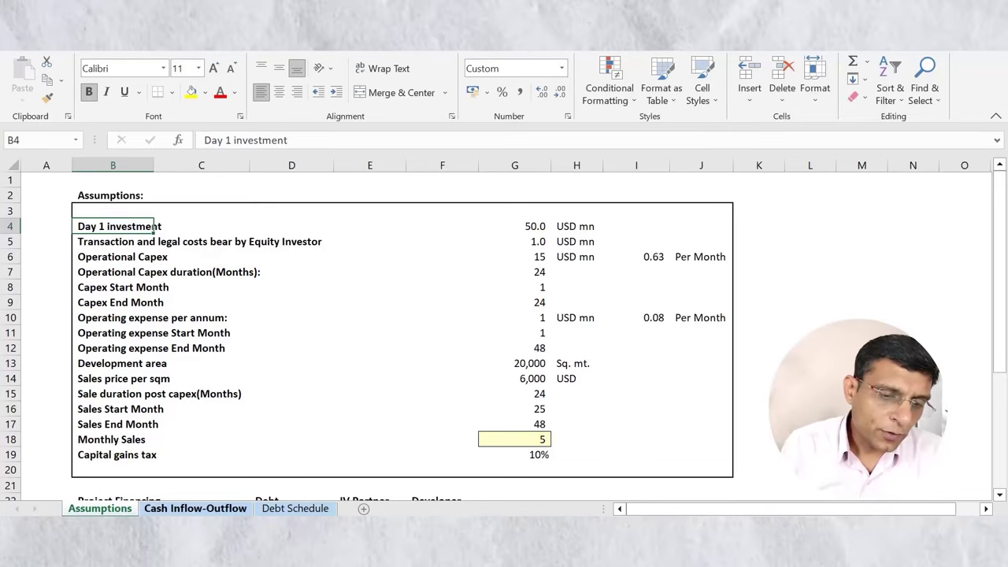
# Step: Look over the Cash Inflow-Outflow and Debt Schedule sheets, and return to the Assumptions sheet
pyautogui.click(195, 508)
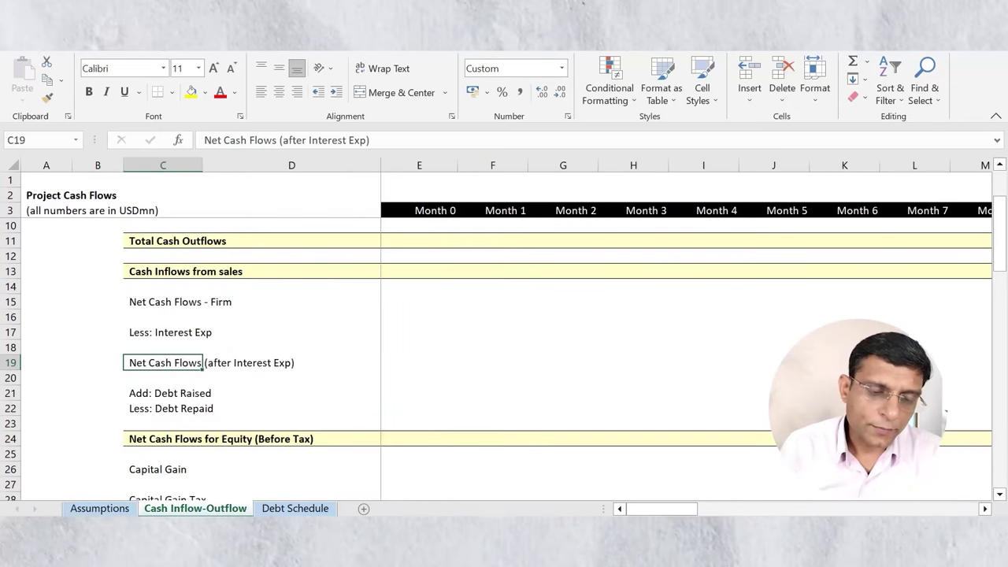
pyautogui.click(294, 508)
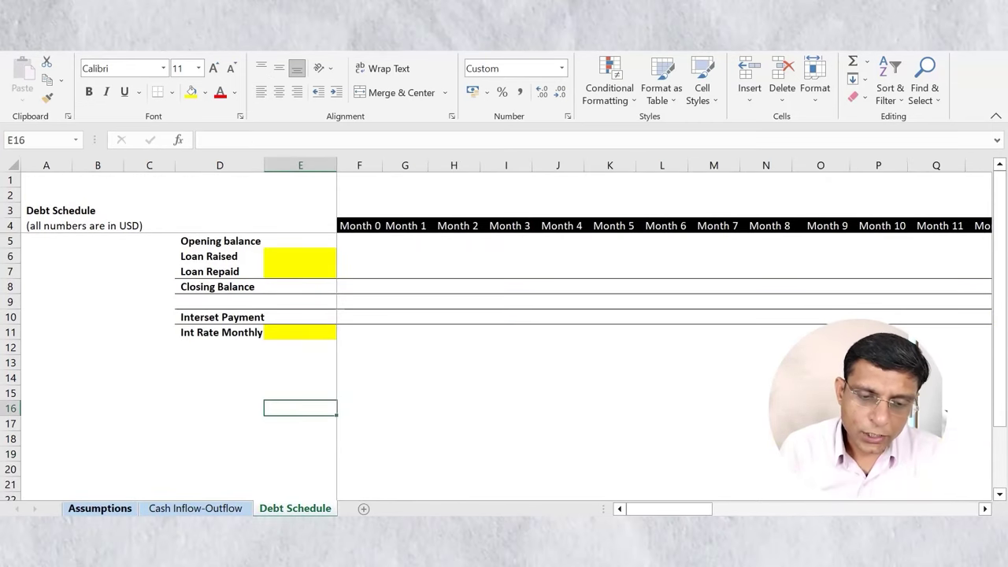
pyautogui.click(99, 508)
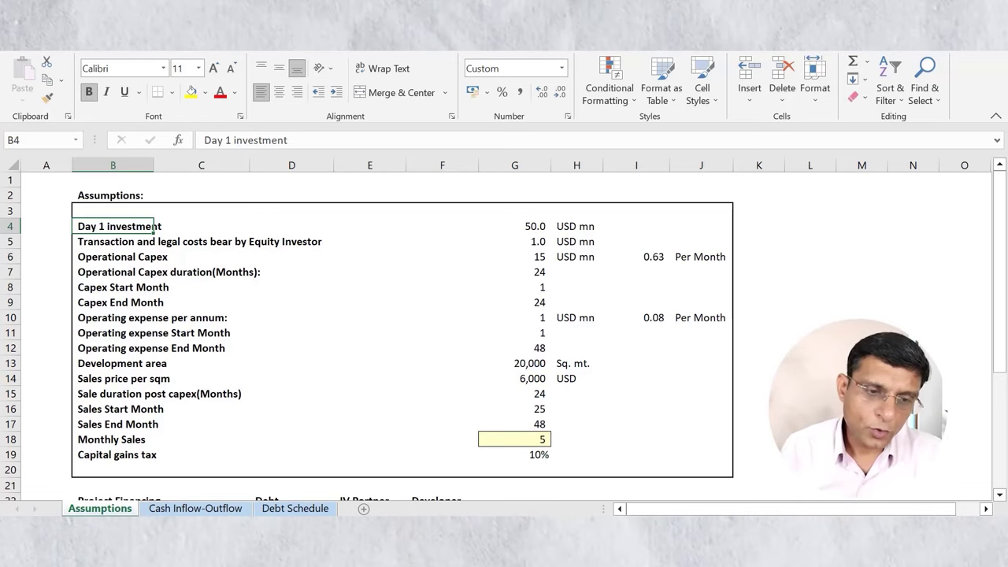
# Step: Review the Day 1 investment, transaction and legal costs, Operational Capex and capex duration assumptions one by one
pyautogui.click(514, 226)
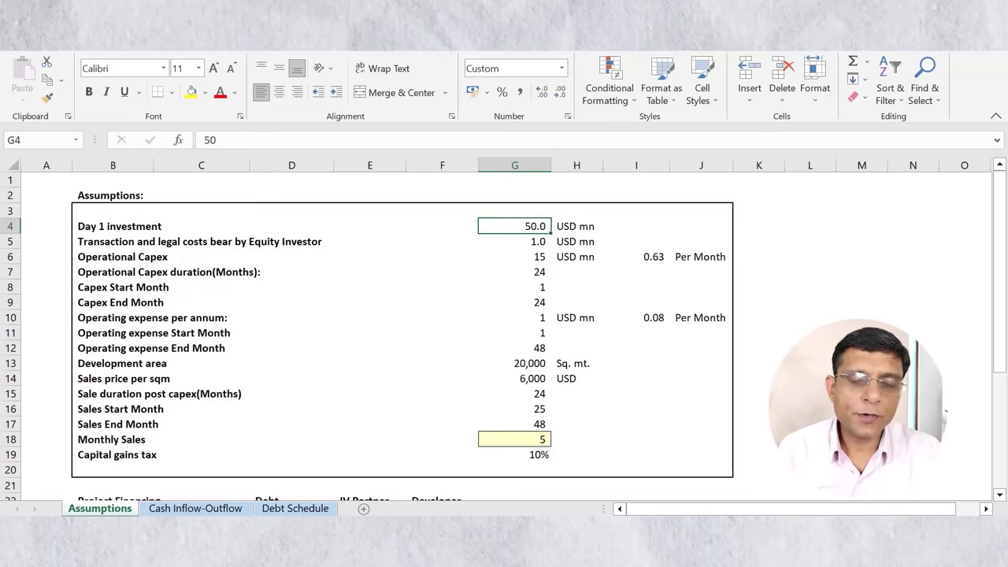
pyautogui.click(112, 241)
pyautogui.click(514, 242)
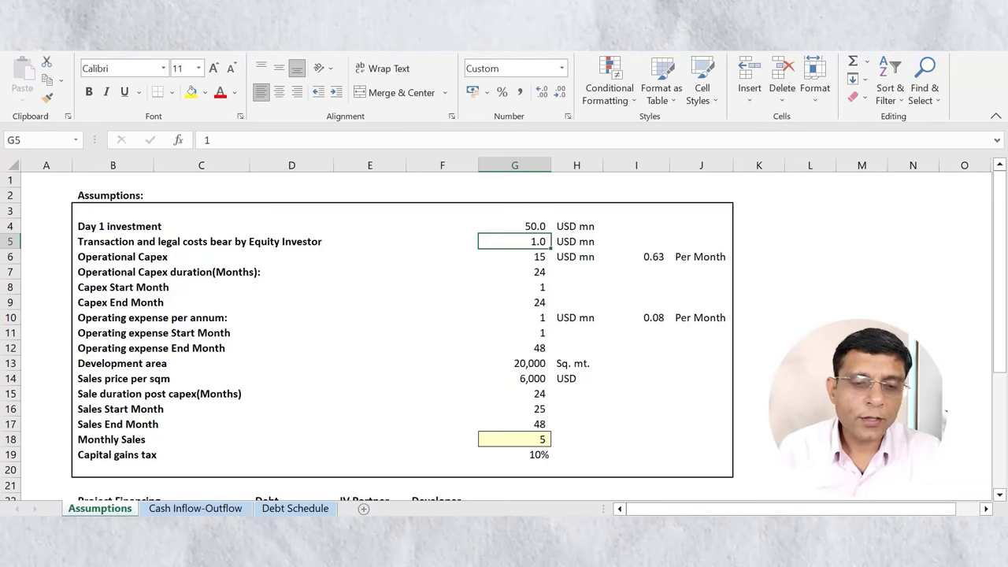
pyautogui.click(154, 257)
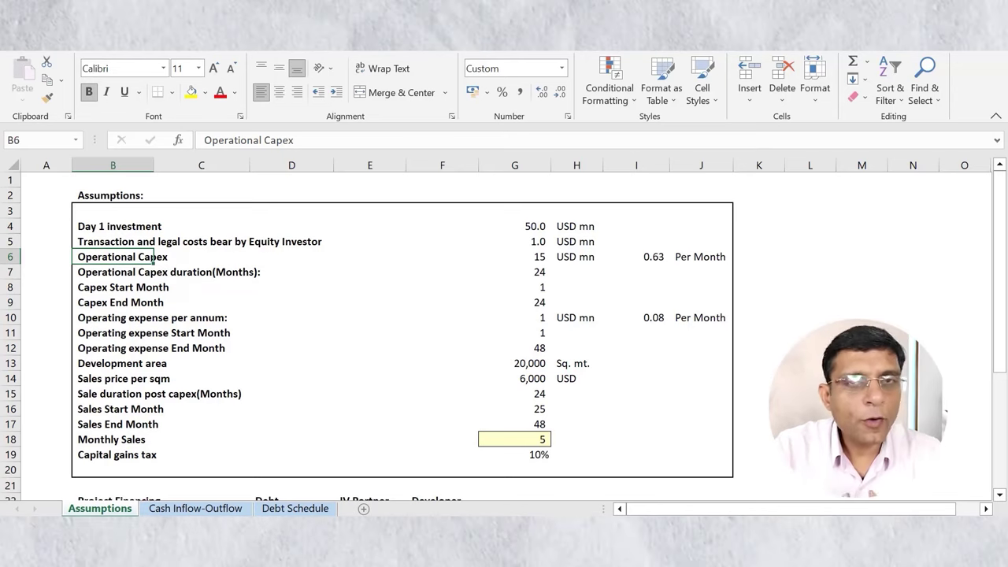
pyautogui.click(519, 256)
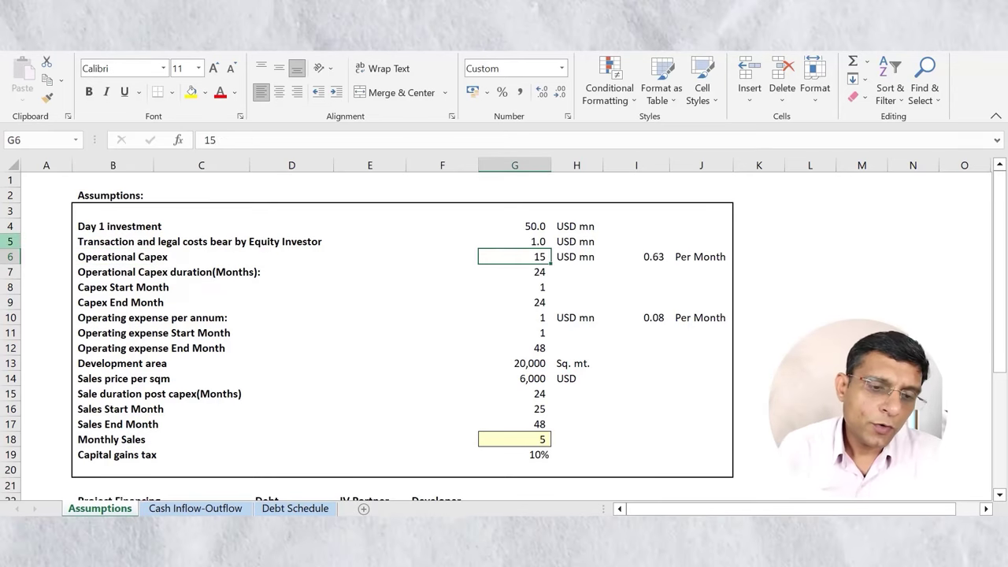
pyautogui.click(113, 271)
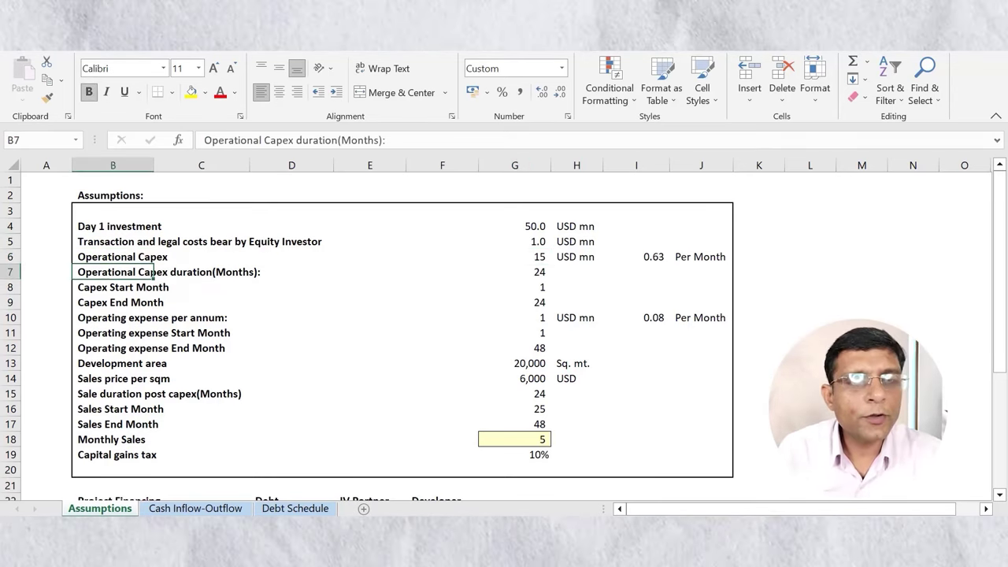
pyautogui.click(514, 271)
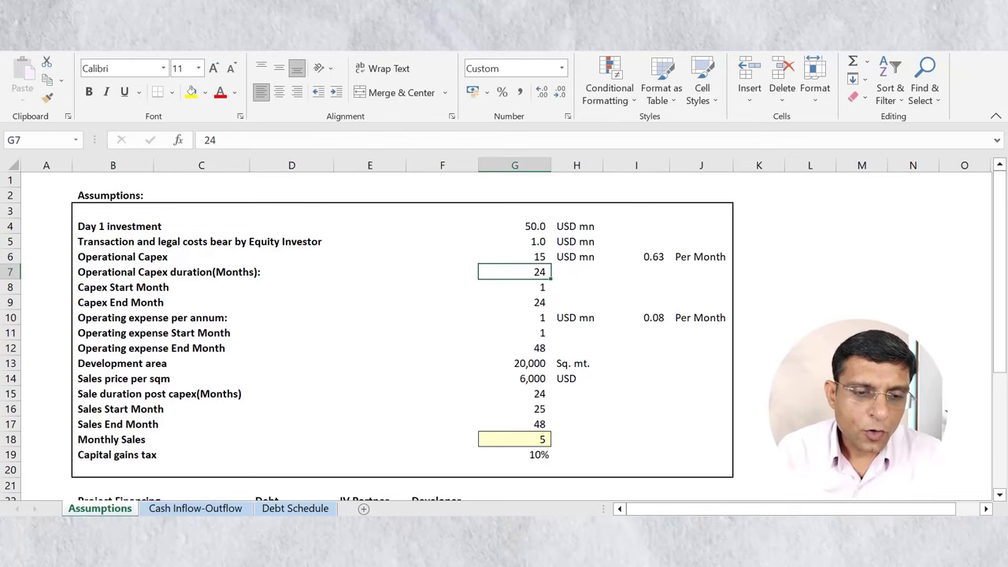
# Step: Circle the capex duration and tick the total and monthly capex amounts in black ink, and inspect the monthly capex formula
pyautogui.moveTo(551, 263)
pyautogui.mouseDown()
pyautogui.moveTo(526, 276)
pyautogui.moveTo(554, 269)
pyautogui.moveTo(531, 256)
pyautogui.mouseUp()
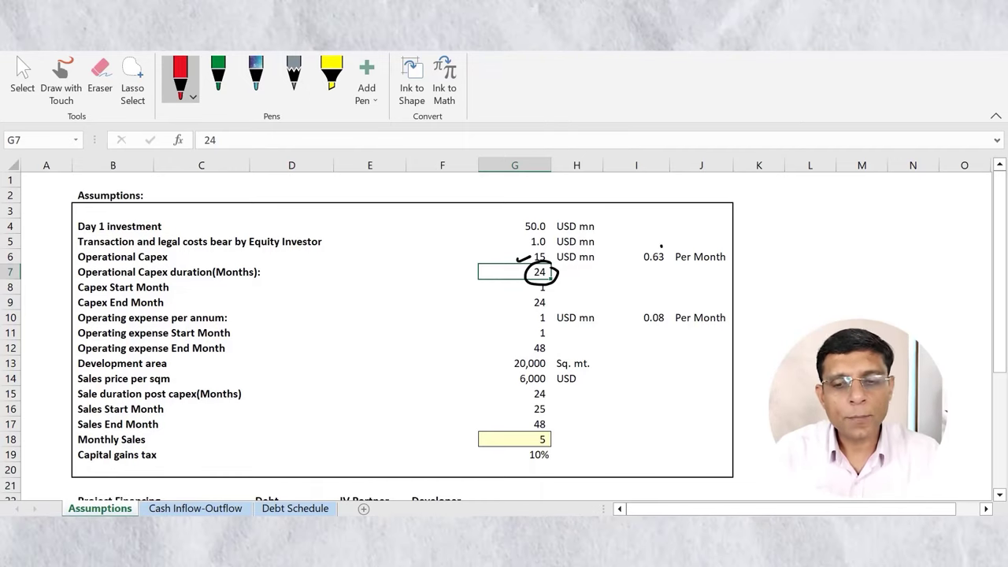
pyautogui.moveTo(651, 268); pyautogui.dragTo(664, 262)
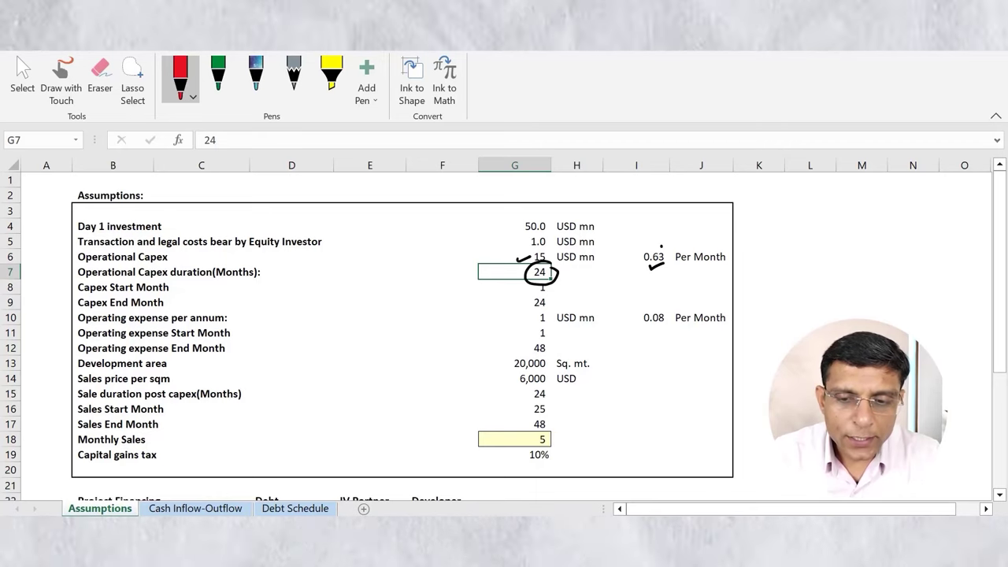
pyautogui.doubleClick(653, 257)
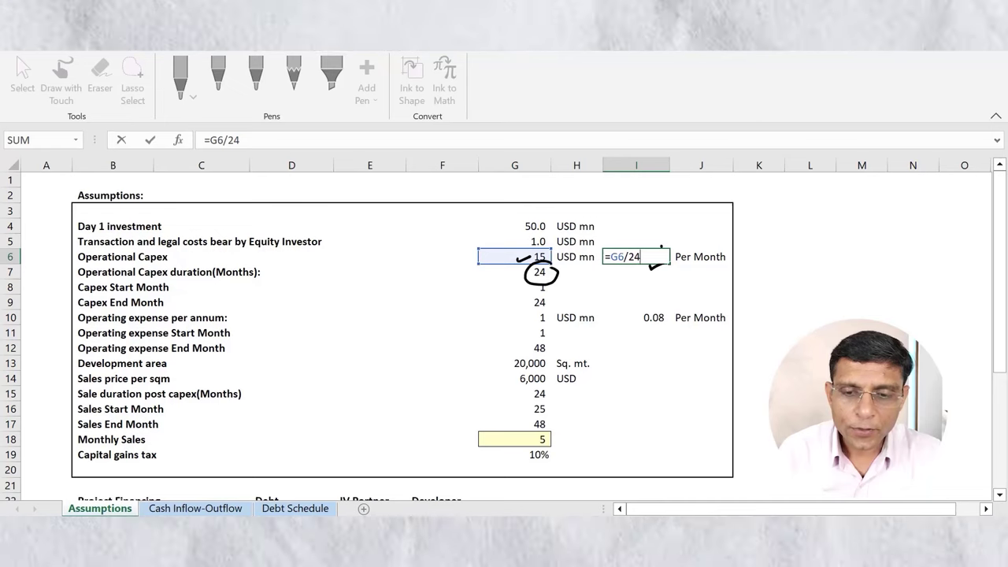
pyautogui.press('Escape')
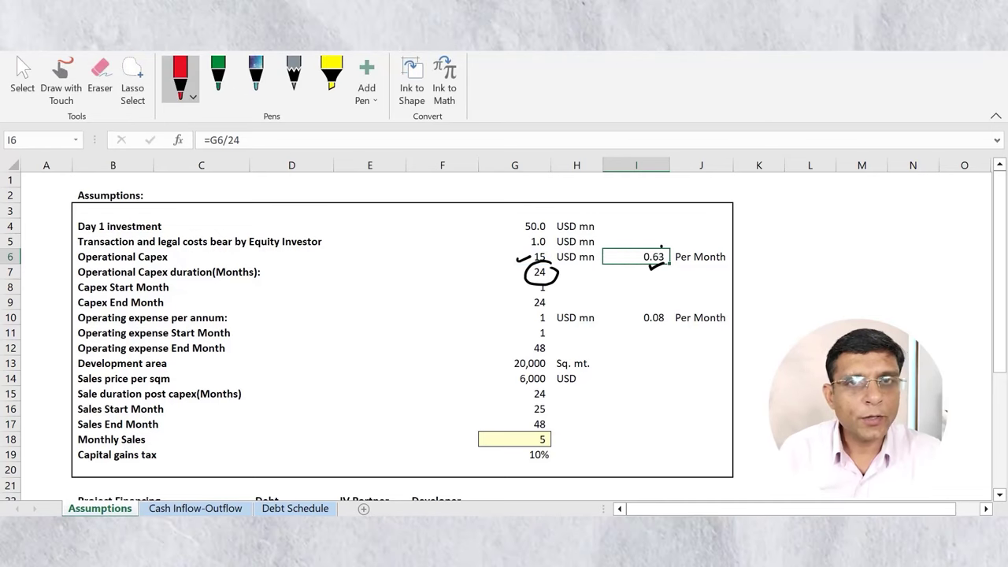
# Step: Select the Capex Start Month value and undo the ink circle on the capex duration and the tick on Operational Capex
pyautogui.click(112, 286)
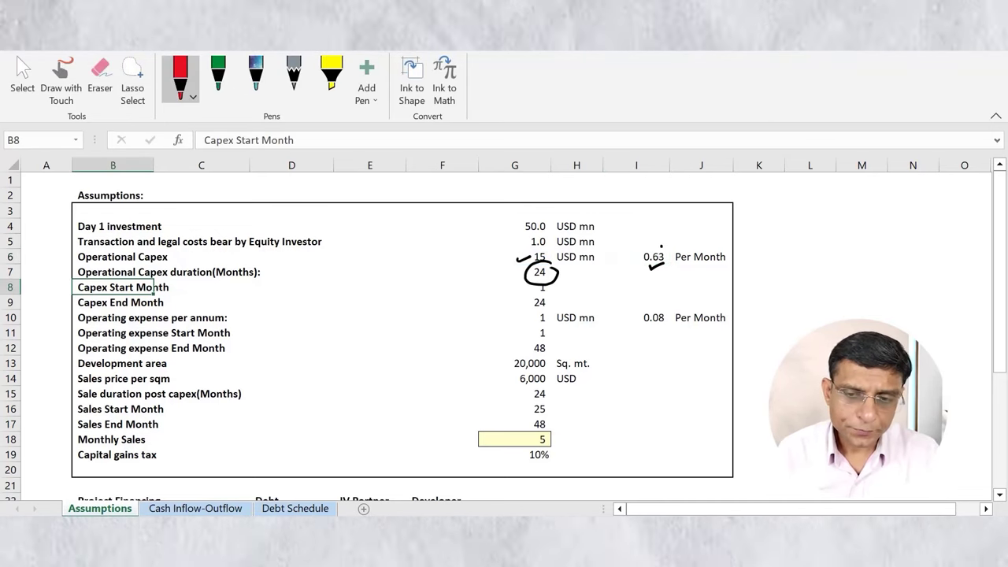
pyautogui.press('Right')
pyautogui.press('Right')
pyautogui.press('Right')
pyautogui.press('Right')
pyautogui.press('Right')
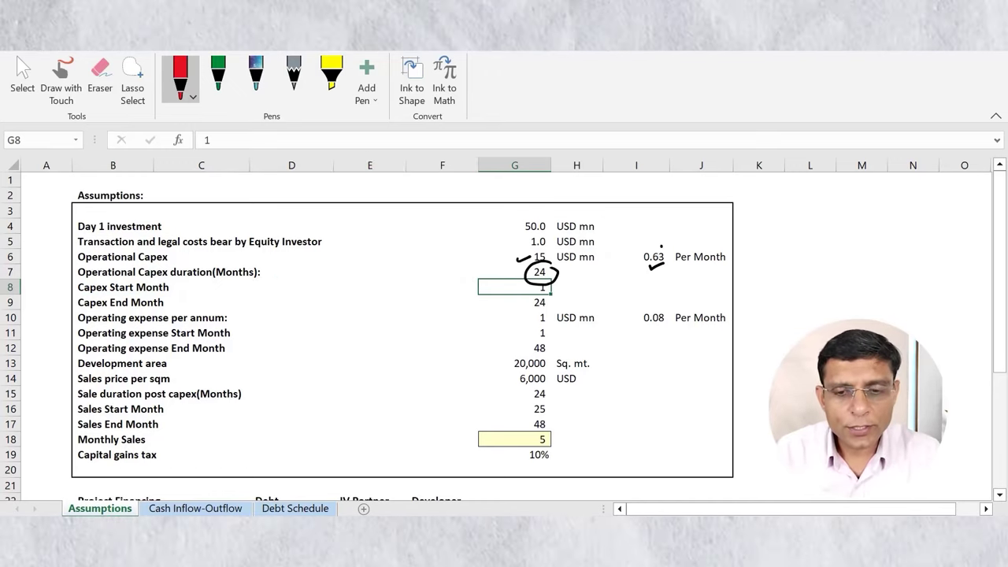
pyautogui.hotkey('ctrl', 'z')
pyautogui.hotkey('ctrl', 'z')
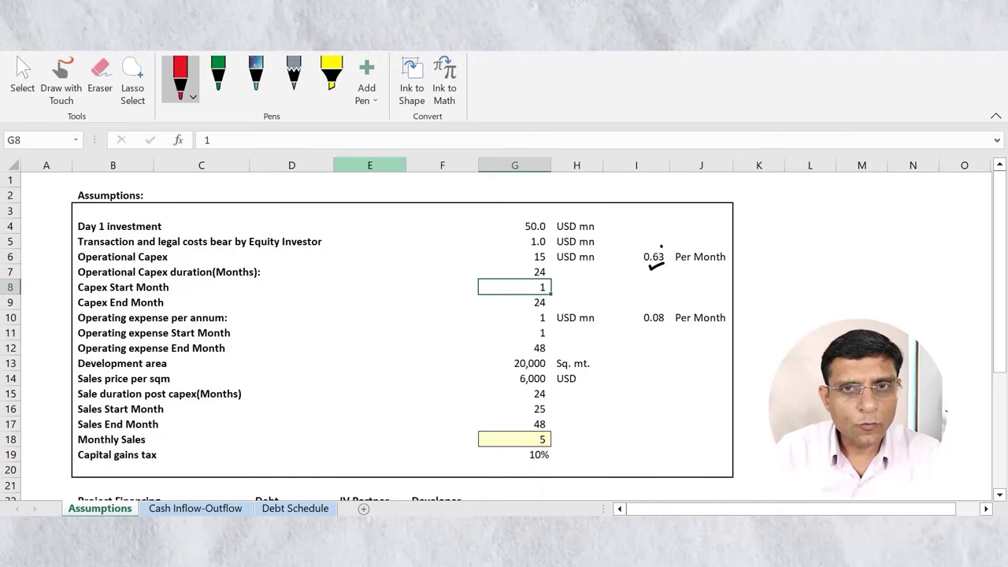
# Step: Tick the Capex End Month label and the Capex Start Month value in red ink, and circle the Capex End Month value
pyautogui.moveTo(167, 302); pyautogui.dragTo(180, 298)
pyautogui.moveTo(551, 290); pyautogui.dragTo(572, 278)
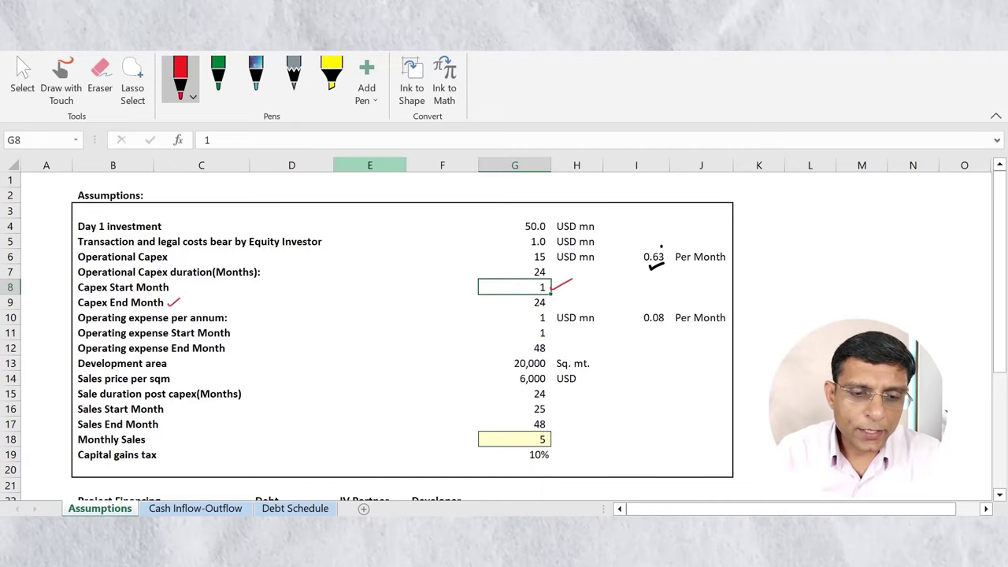
pyautogui.moveTo(530, 297)
pyautogui.mouseDown()
pyautogui.moveTo(528, 311)
pyautogui.moveTo(547, 310)
pyautogui.mouseUp()
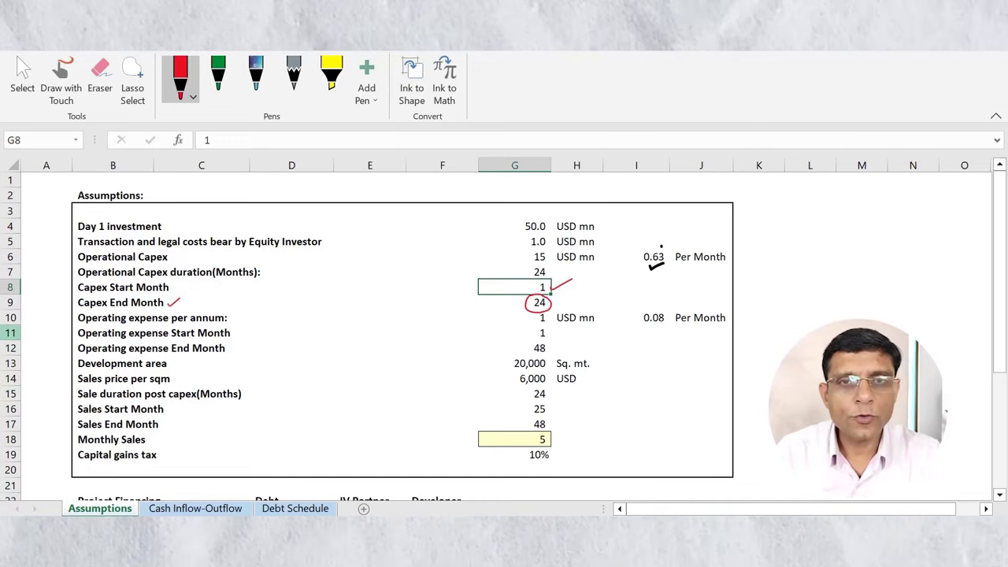
# Step: Underline "Operating" and "per annum" in row 10 in red ink, tick the annual operating expense value, and underline its "Per Month" label
pyautogui.moveTo(78, 323); pyautogui.dragTo(227, 324)
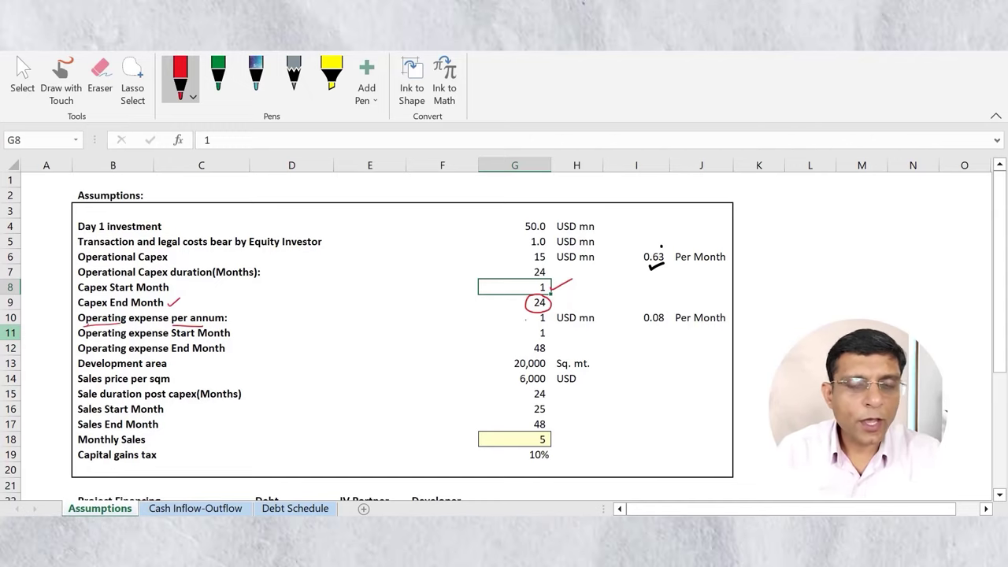
pyautogui.moveTo(525, 318); pyautogui.dragTo(537, 313)
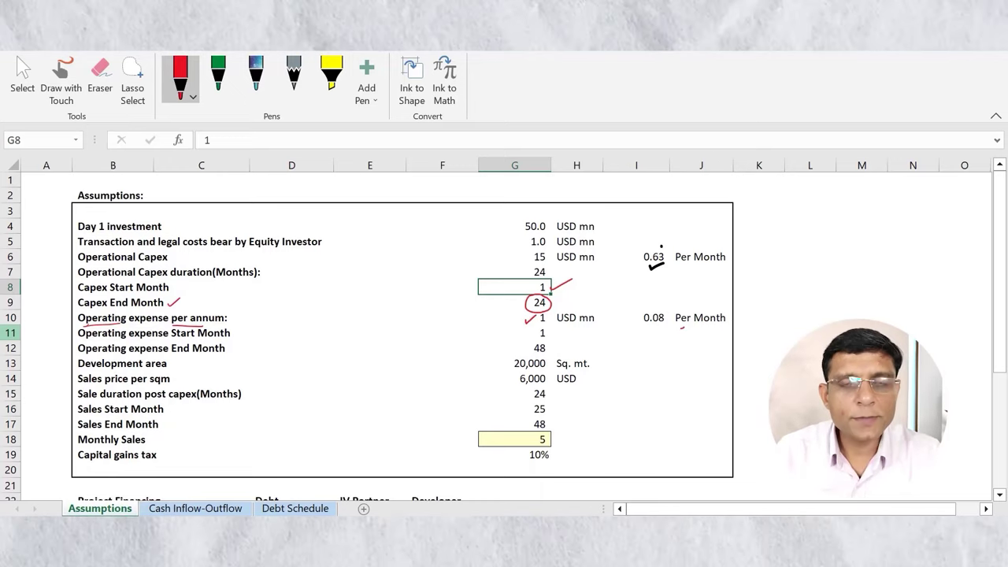
pyautogui.moveTo(677, 328); pyautogui.dragTo(724, 327)
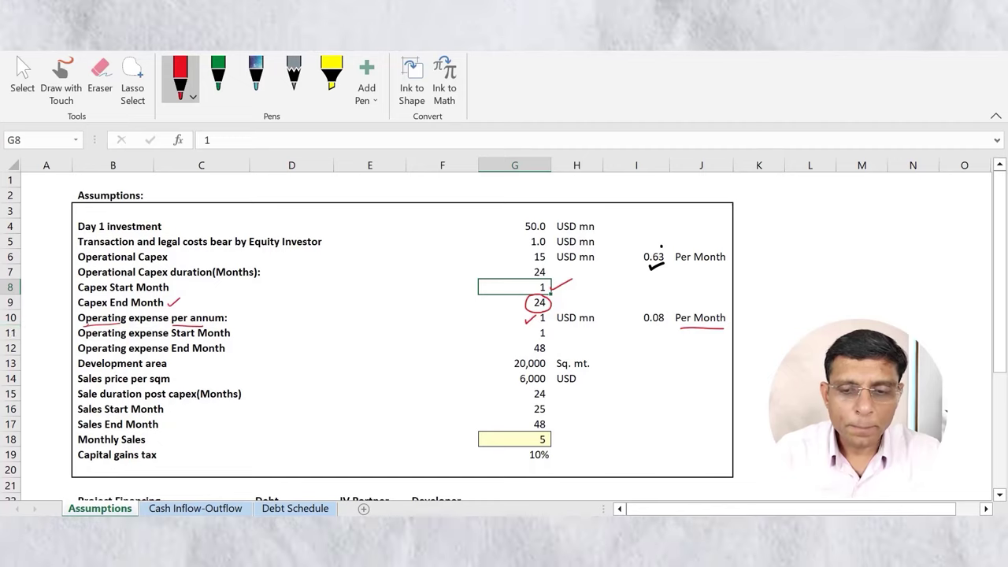
# Step: Inspect the monthly operating expense formula and review the operating expense start and end month assumptions
pyautogui.click(637, 317)
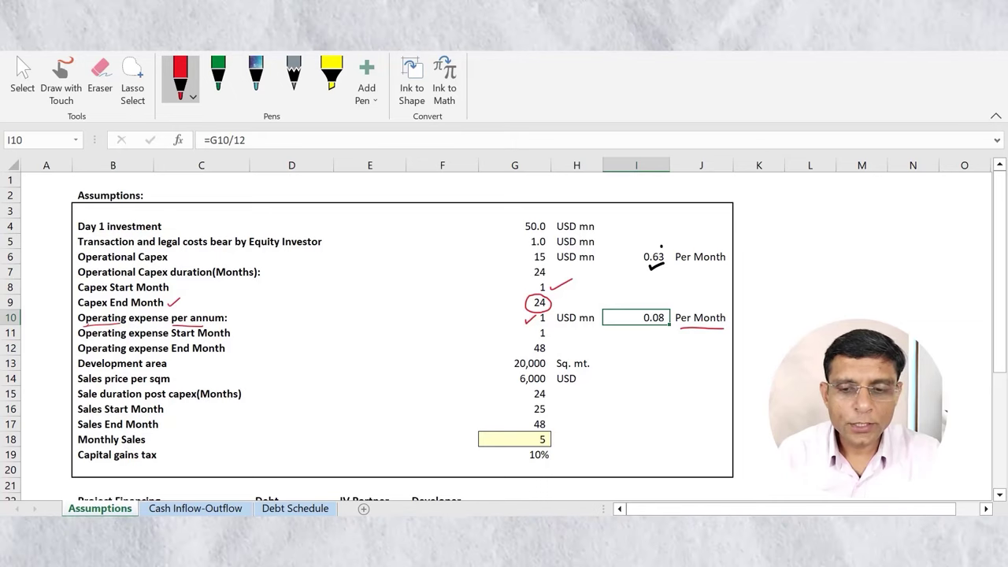
pyautogui.click(112, 333)
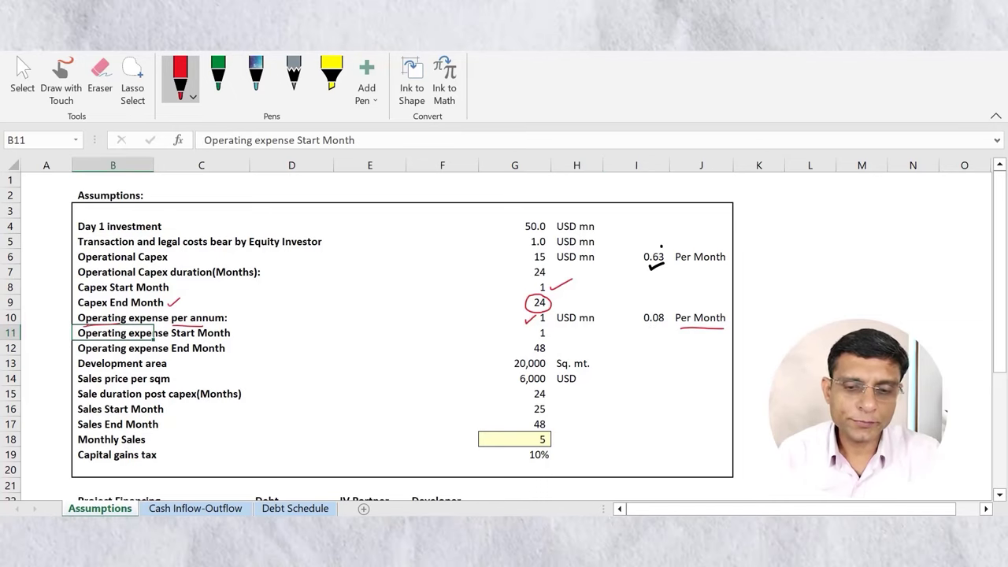
pyautogui.click(514, 317)
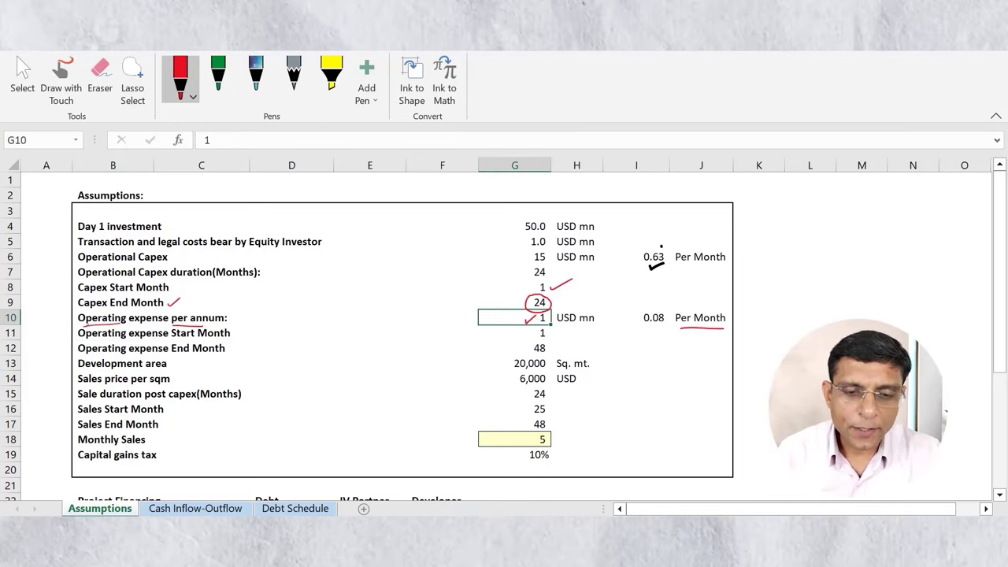
pyautogui.click(113, 348)
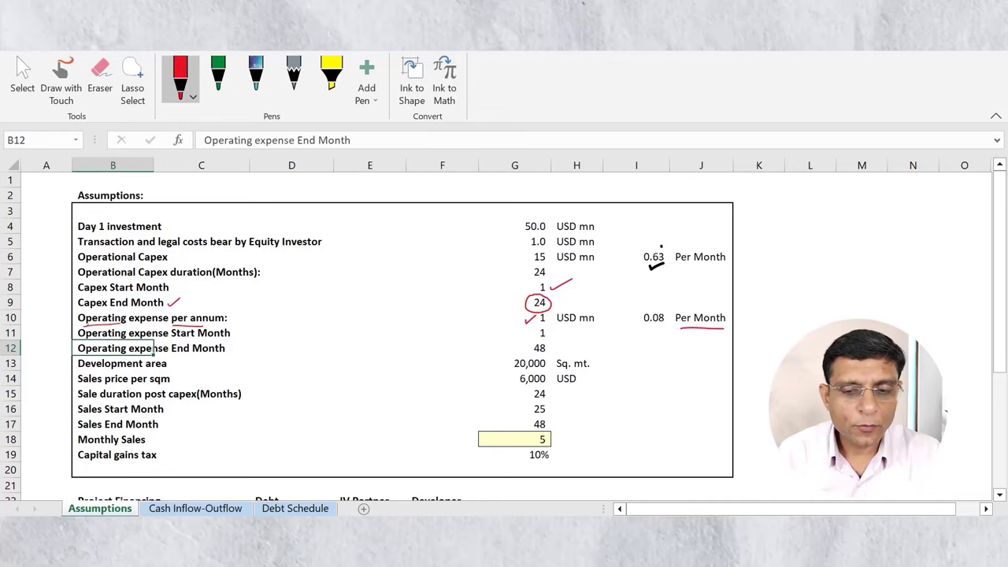
pyautogui.click(514, 348)
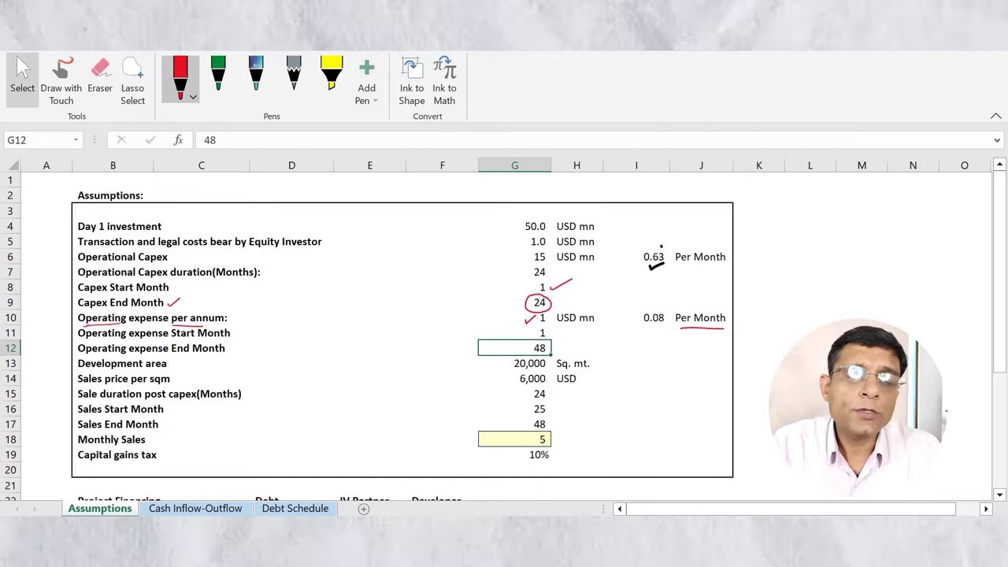
# Step: Tick the operating expense end month, development area and sales price values in red ink, underlining the Development area and Sales price labels
pyautogui.moveTo(556, 346); pyautogui.dragTo(568, 344)
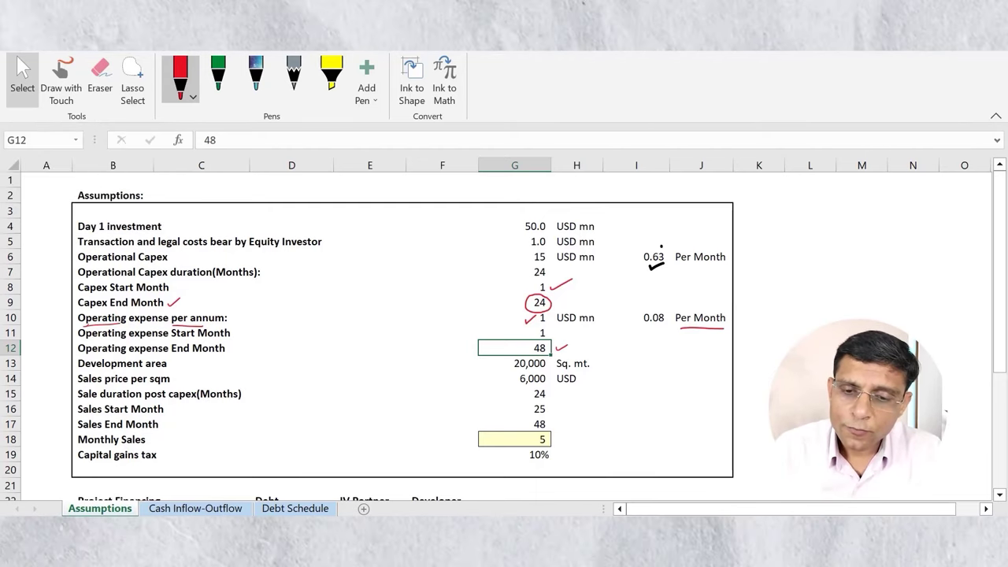
pyautogui.moveTo(79, 370); pyautogui.dragTo(134, 370)
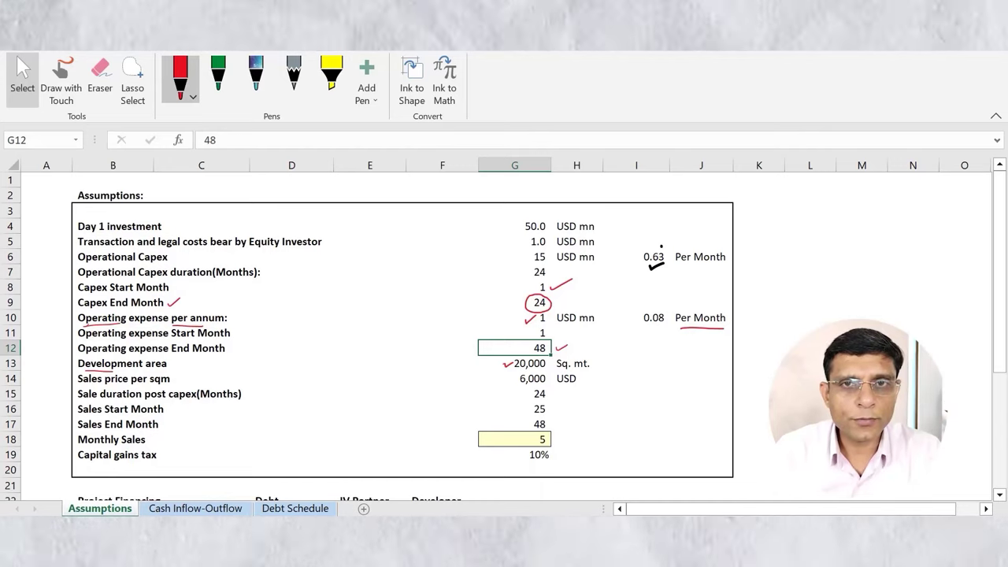
pyautogui.moveTo(88, 384); pyautogui.dragTo(106, 383)
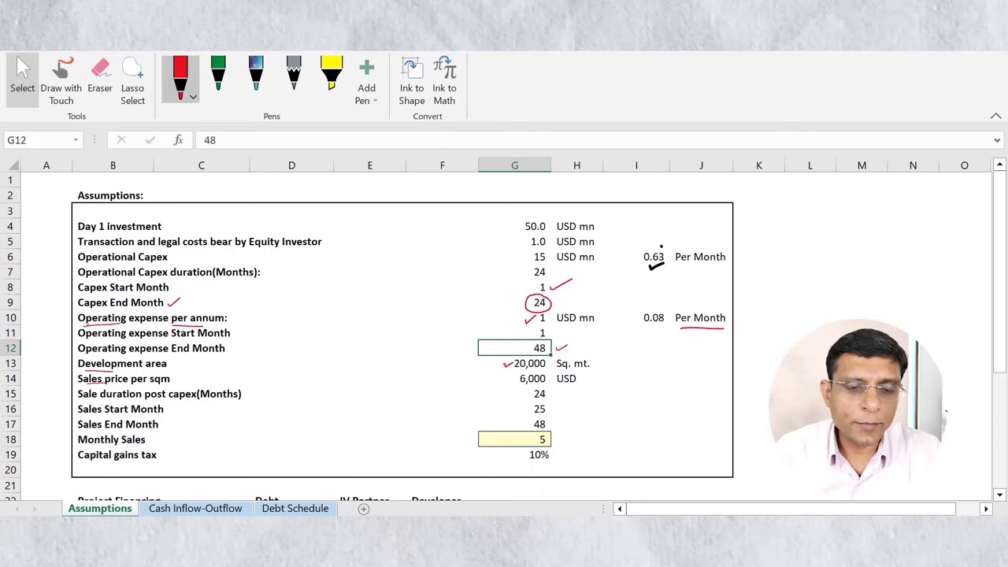
pyautogui.moveTo(511, 378); pyautogui.dragTo(522, 375)
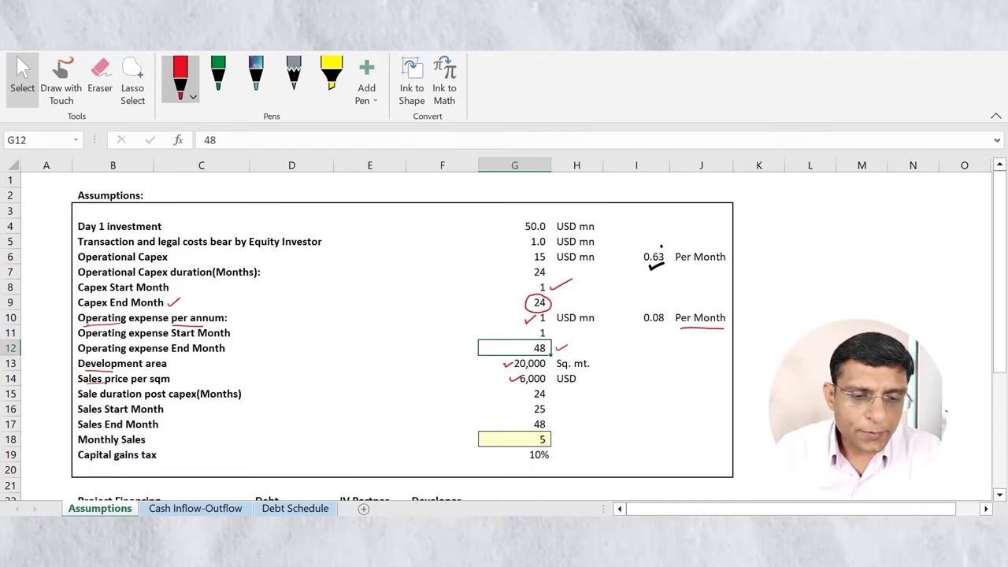
# Step: Underline the Sale duration label, tick and circle its value, circle the capex duration, and handwrite 48 beside the table in red ink
pyautogui.moveTo(85, 400); pyautogui.dragTo(111, 400)
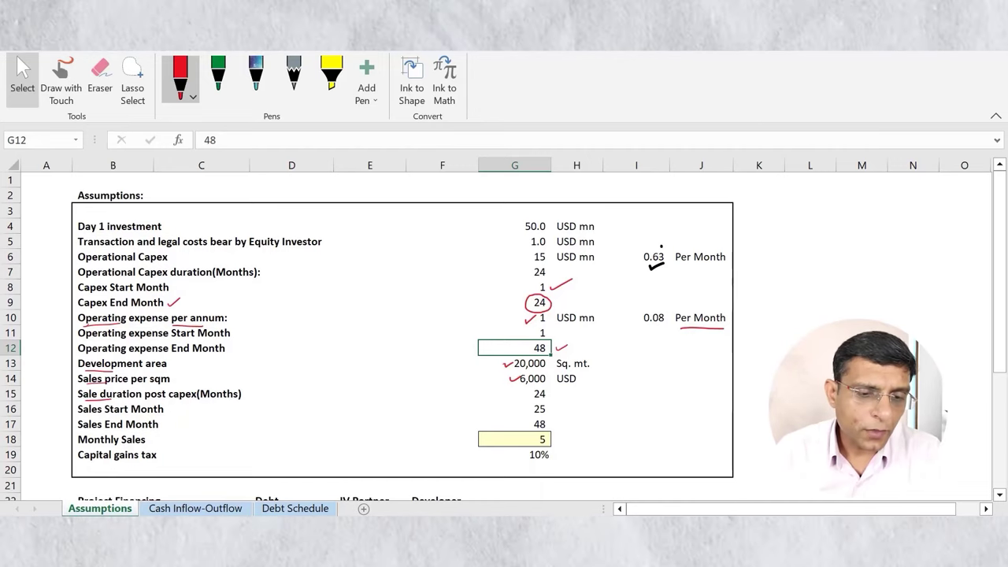
pyautogui.moveTo(516, 396); pyautogui.dragTo(551, 384)
pyautogui.moveTo(546, 263)
pyautogui.mouseDown()
pyautogui.moveTo(531, 279)
pyautogui.moveTo(553, 265)
pyautogui.mouseUp()
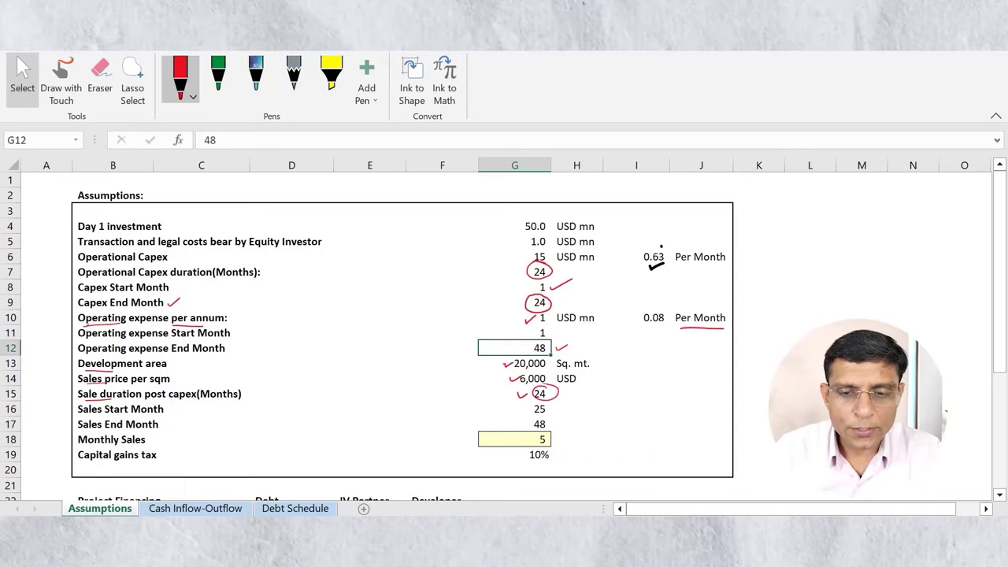
pyautogui.moveTo(757, 283)
pyautogui.mouseDown()
pyautogui.moveTo(765, 296)
pyautogui.moveTo(779, 285)
pyautogui.mouseUp()
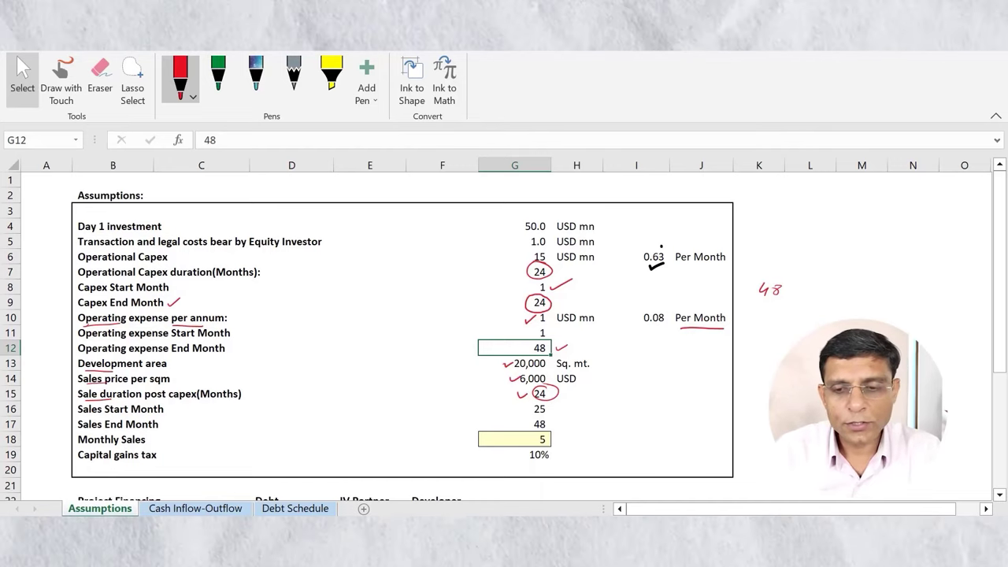
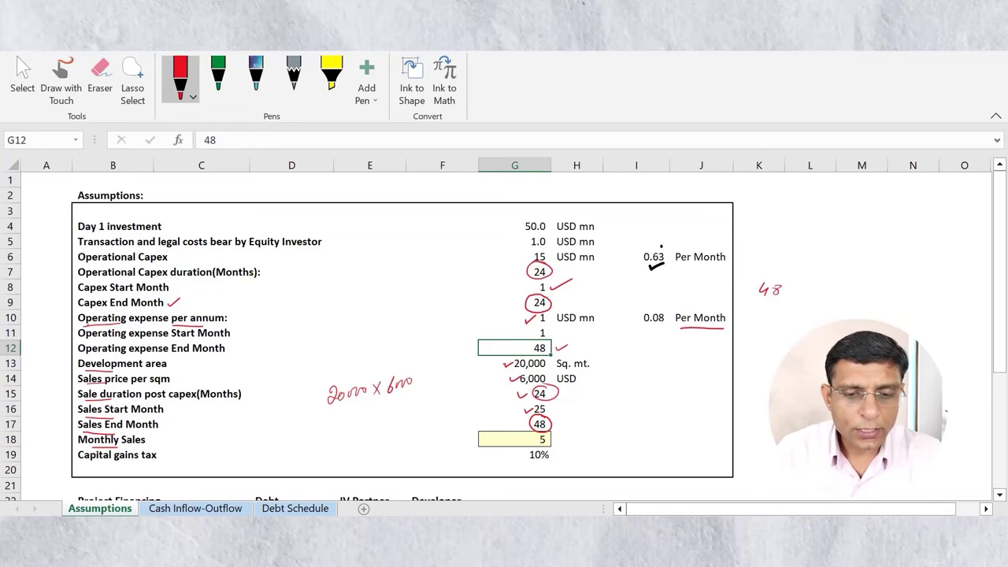
# Step: Enclose the handwritten 20000 x 6000 calculation in square brackets and underline it in red ink
pyautogui.moveTo(321, 385)
pyautogui.mouseDown()
pyautogui.moveTo(318, 417)
pyautogui.moveTo(329, 416)
pyautogui.mouseUp()
pyautogui.moveTo(411, 366); pyautogui.dragTo(429, 394)
pyautogui.moveTo(315, 424); pyautogui.dragTo(450, 389)
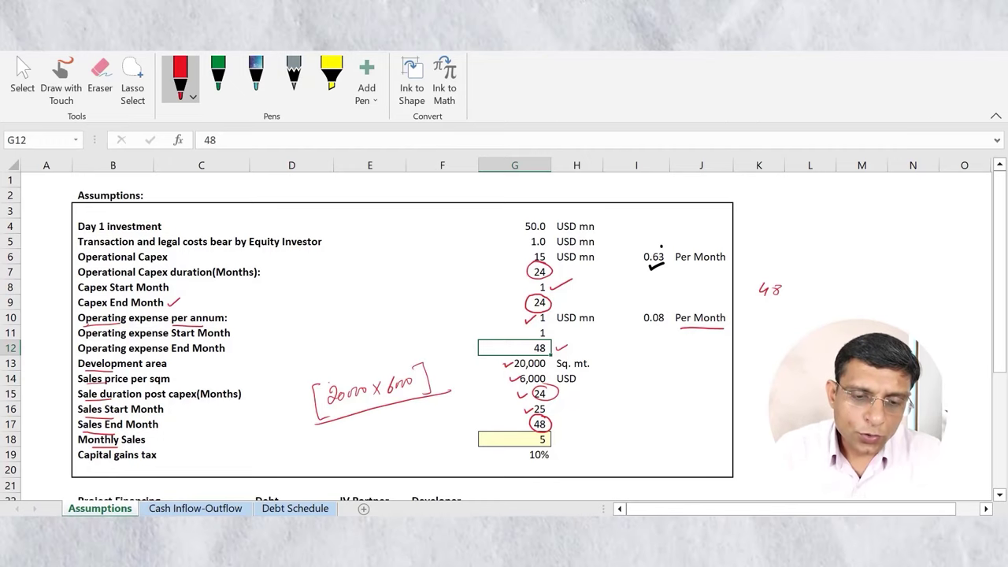
# Step: Handwrite 24 as the divisor beneath the 20000 x 6000 calculation in red ink, and tick the Monthly Sales value while checking its formula
pyautogui.moveTo(354, 428); pyautogui.dragTo(377, 442)
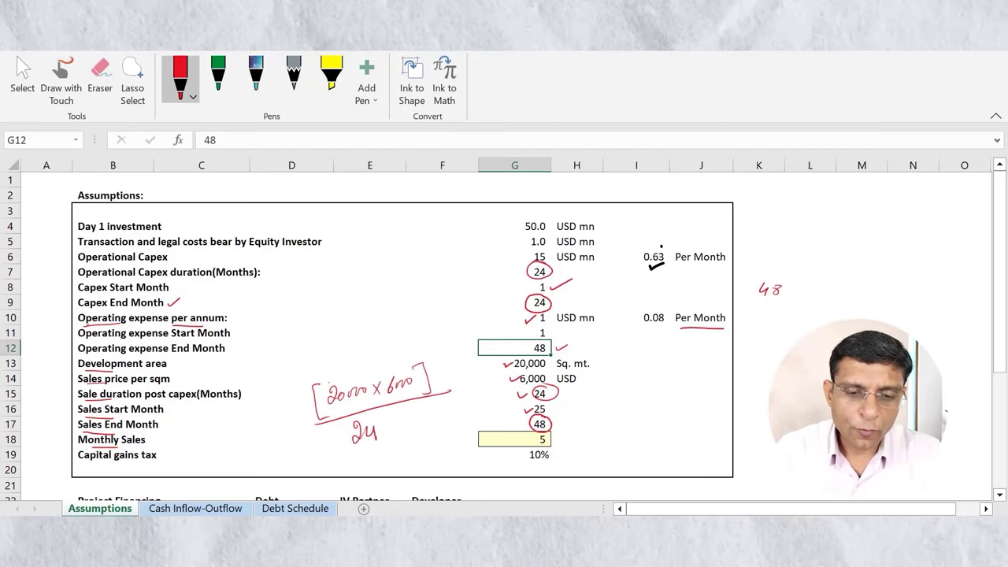
pyautogui.moveTo(460, 441); pyautogui.dragTo(479, 436)
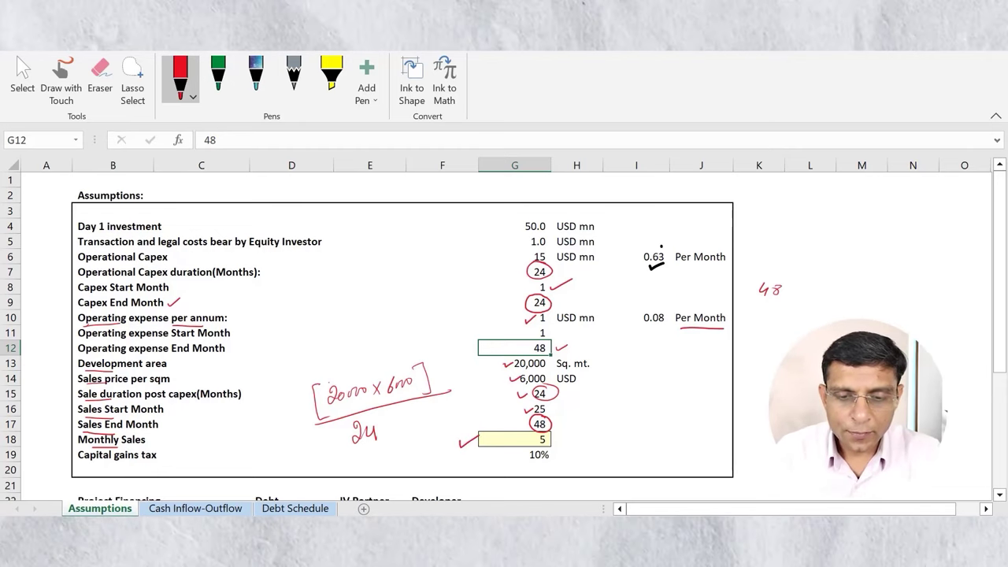
pyautogui.doubleClick(505, 440)
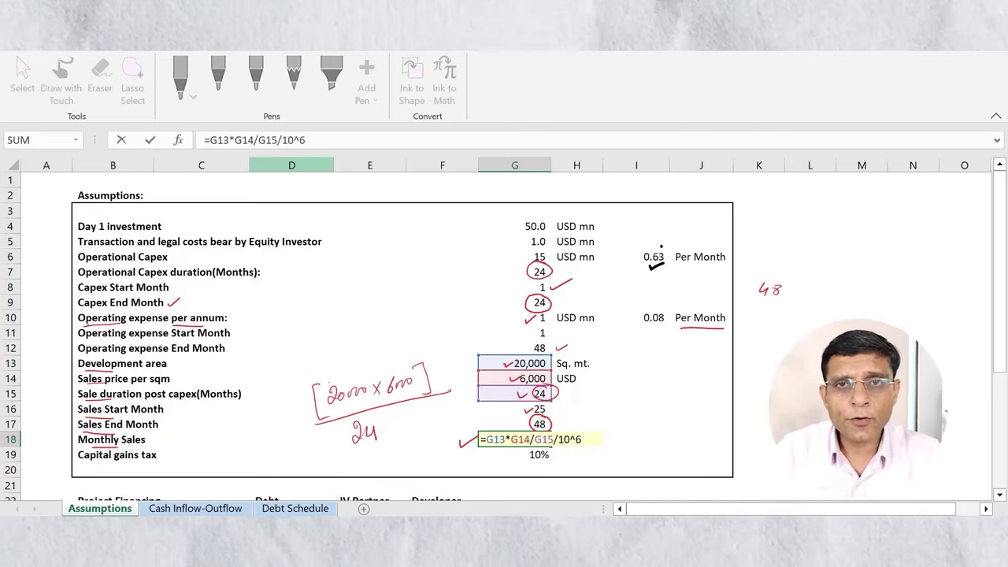
pyautogui.hotkey('ctrl', 'Return')
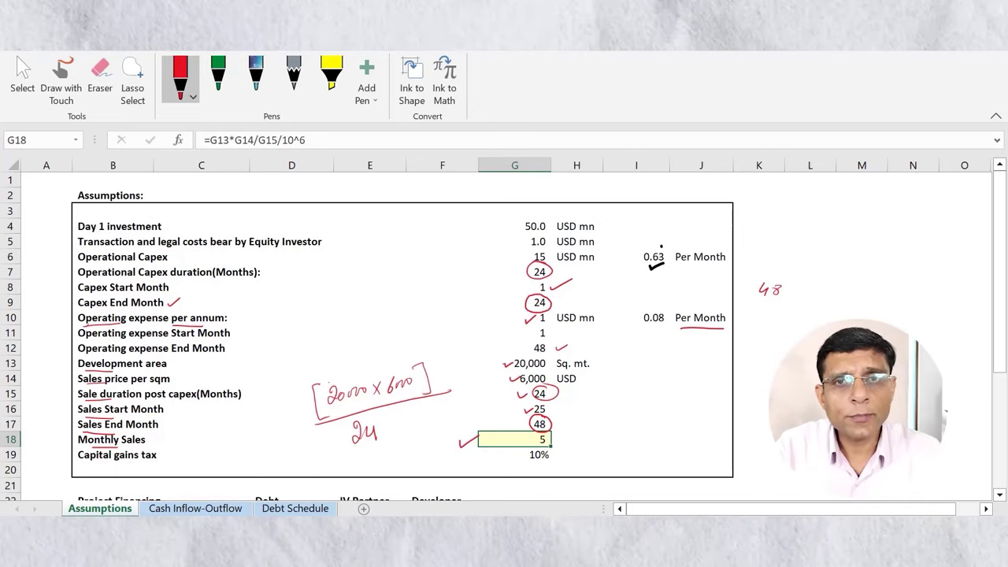
# Step: Tick the Operational Capex label and value in red, and circle the monthly capex, annual operating expense and monthly operating expense figures
pyautogui.moveTo(167, 263); pyautogui.dragTo(185, 258)
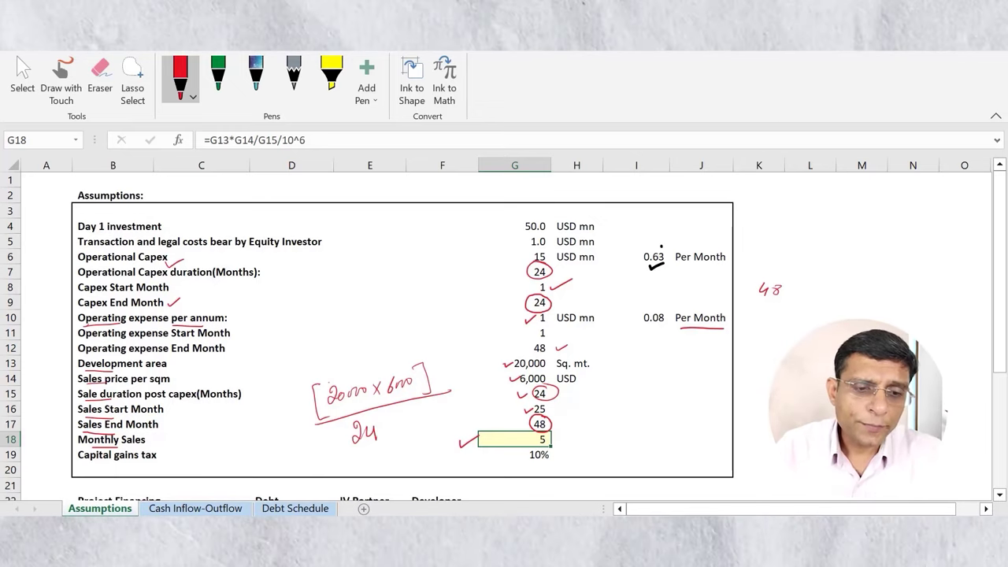
pyautogui.moveTo(514, 259); pyautogui.dragTo(529, 256)
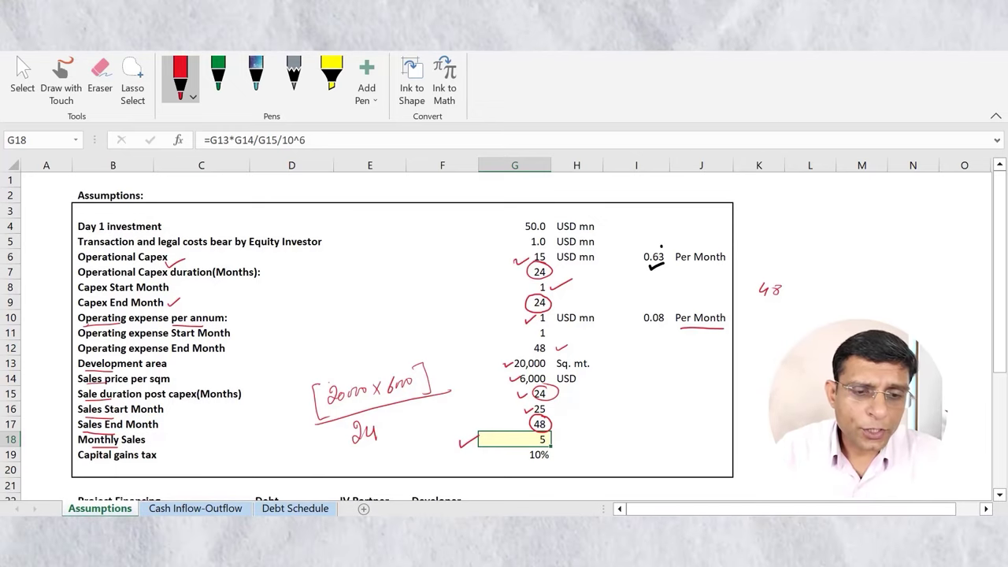
pyautogui.moveTo(667, 243)
pyautogui.mouseDown()
pyautogui.moveTo(636, 245)
pyautogui.moveTo(662, 271)
pyautogui.moveTo(660, 241)
pyautogui.mouseUp()
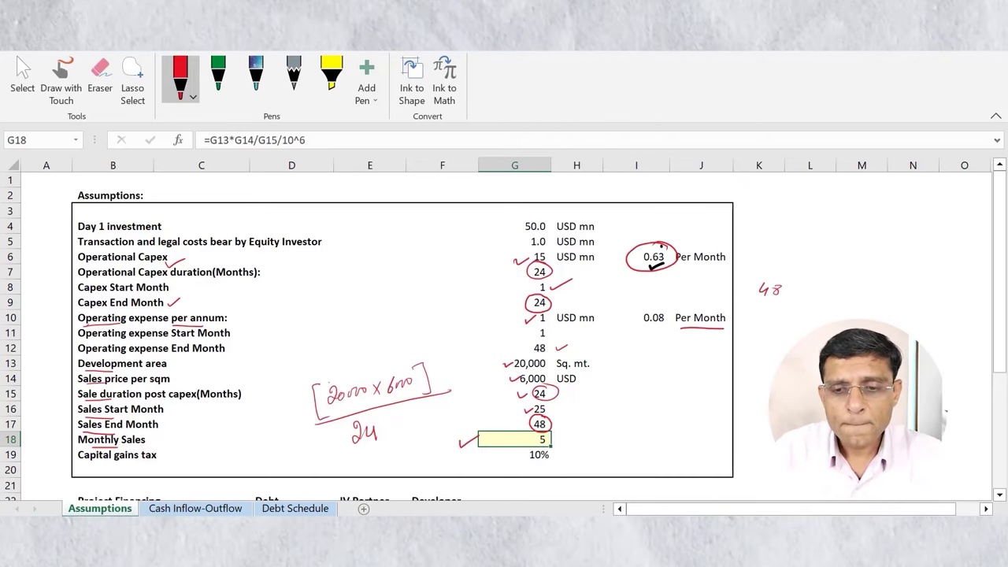
pyautogui.moveTo(549, 313); pyautogui.dragTo(538, 312)
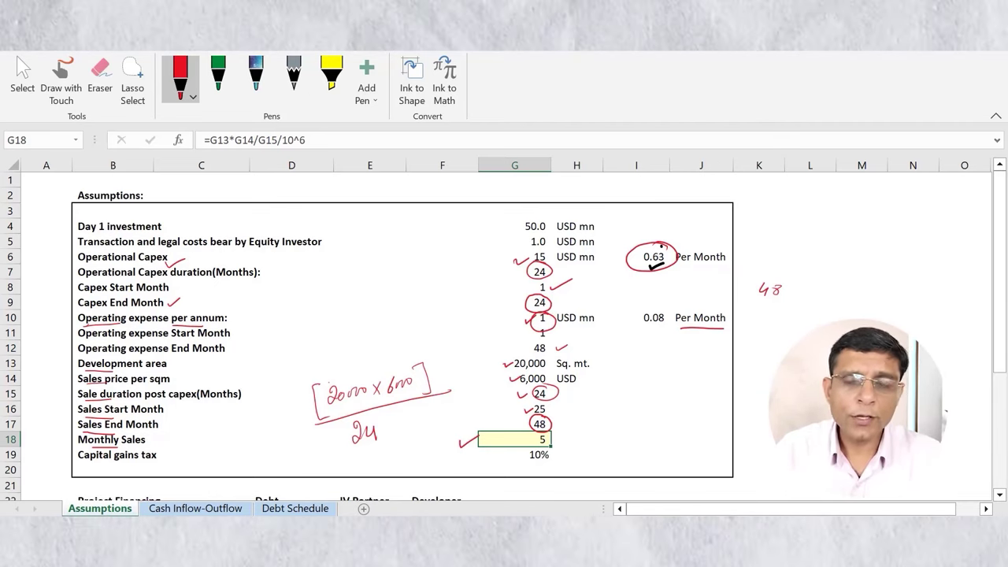
pyautogui.moveTo(676, 310); pyautogui.dragTo(667, 306)
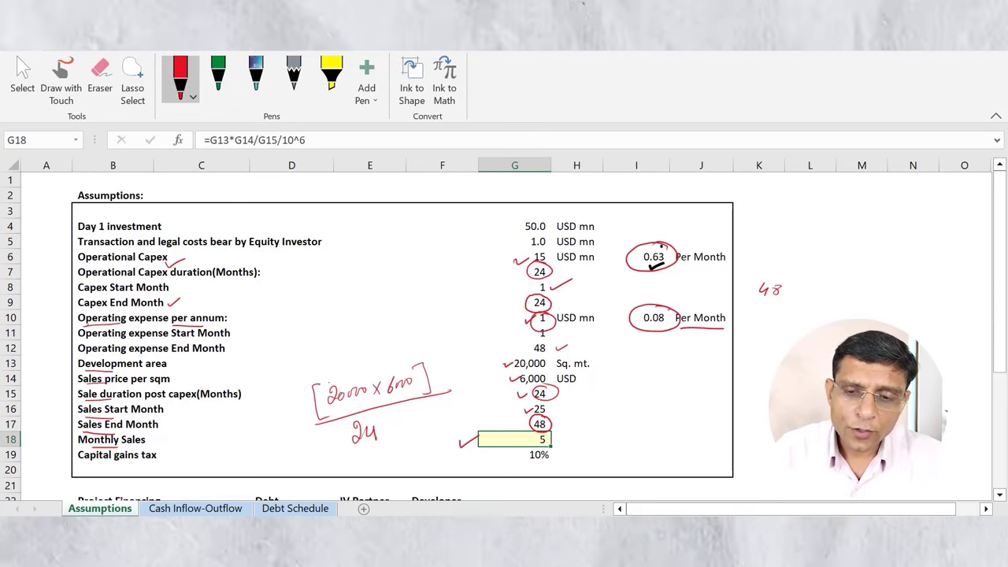
# Step: Tick the Capital gains tax value in red ink
pyautogui.scroll(-2, 504, 331)
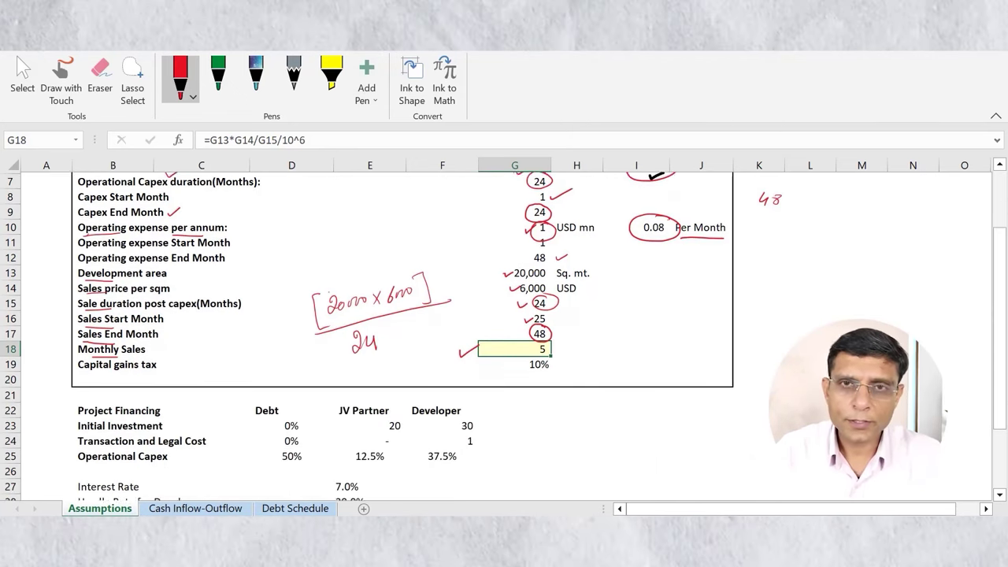
pyautogui.moveTo(542, 367); pyautogui.dragTo(562, 364)
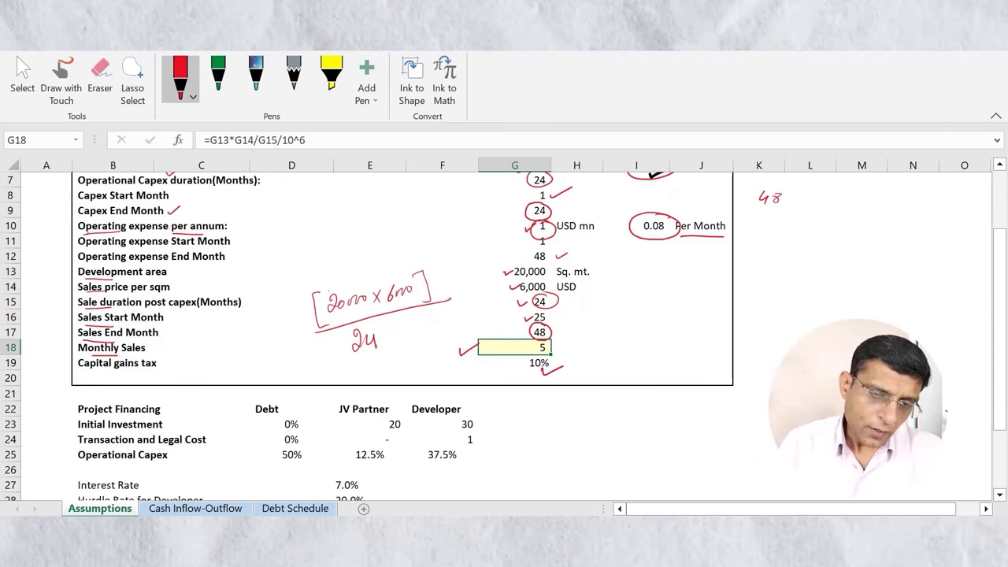
pyautogui.scroll(2, 504, 324)
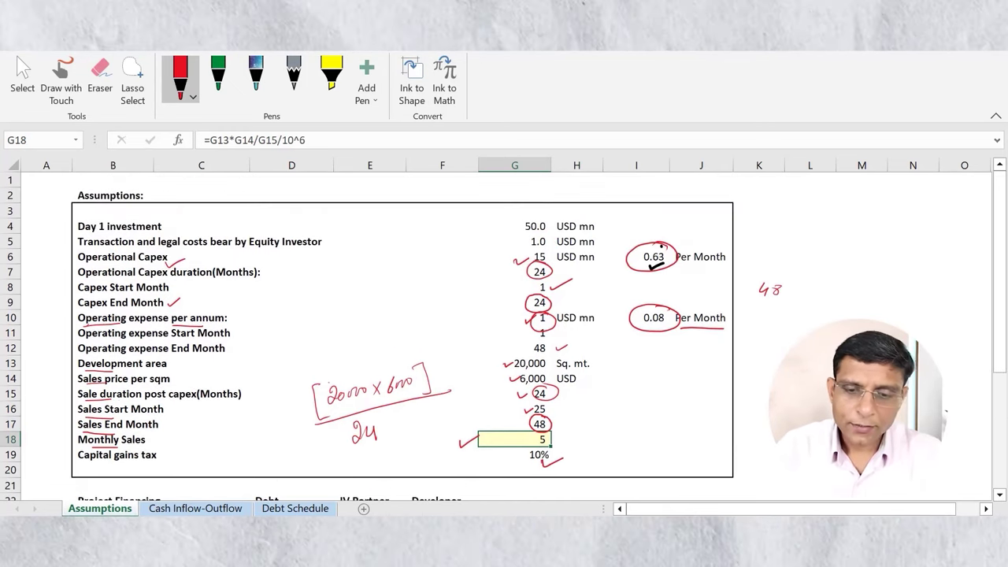
# Step: Tick the Project Financing heading and its Debt, JV Partner and Developer column headings in red ink
pyautogui.scroll(-4, 504, 331)
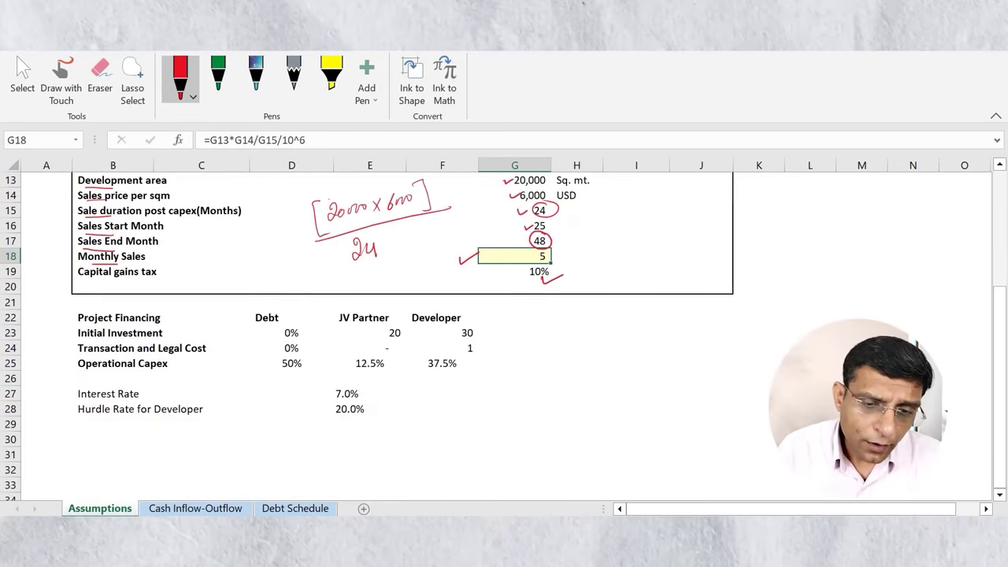
pyautogui.moveTo(158, 323); pyautogui.dragTo(169, 319)
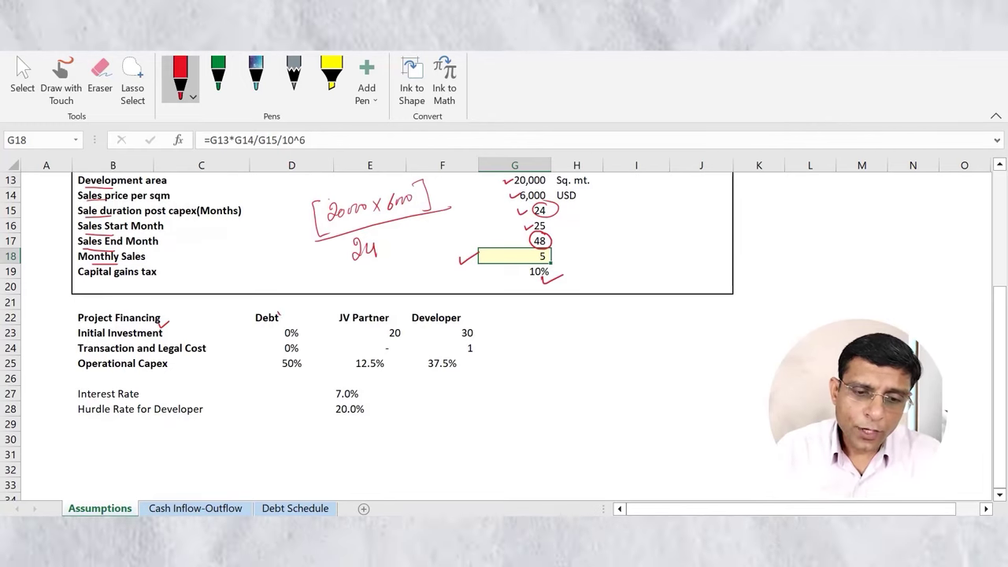
pyautogui.moveTo(279, 313); pyautogui.dragTo(292, 308)
pyautogui.moveTo(363, 308); pyautogui.dragTo(385, 299)
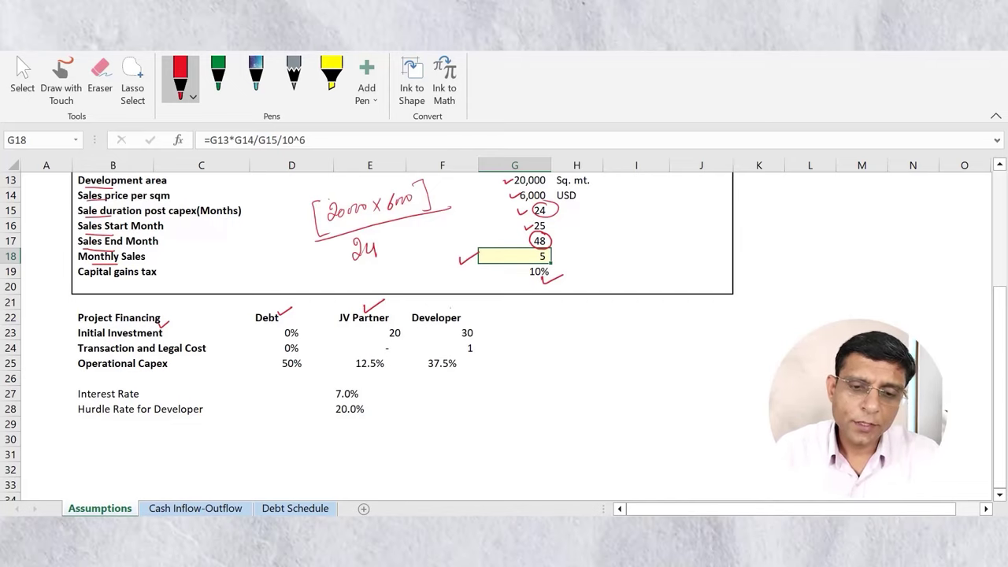
pyautogui.moveTo(450, 309); pyautogui.dragTo(477, 297)
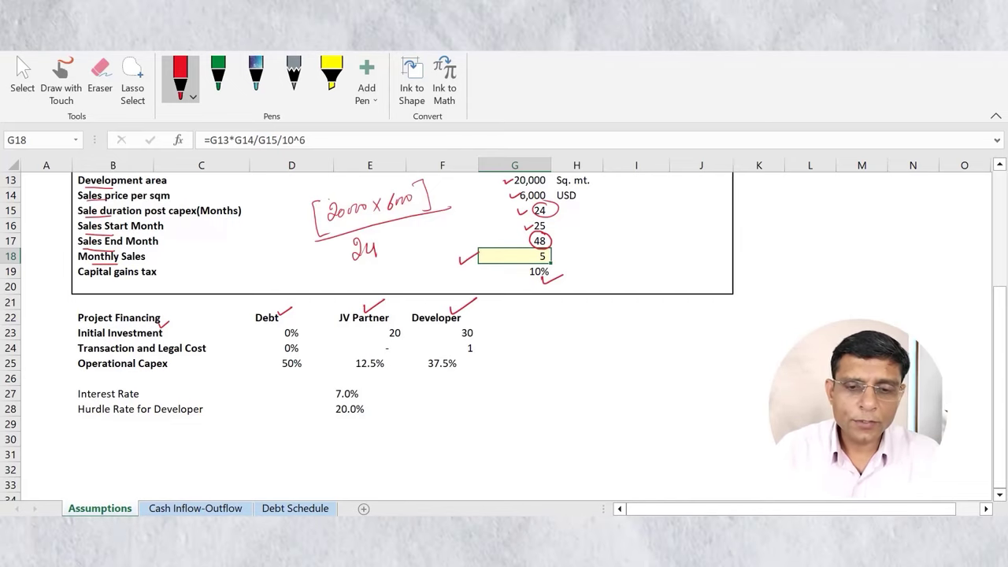
# Step: Tick the Initial Investment label and its debt, JV partner and developer values in red, and handwrite = 50 beside the row
pyautogui.moveTo(63, 334); pyautogui.dragTo(77, 331)
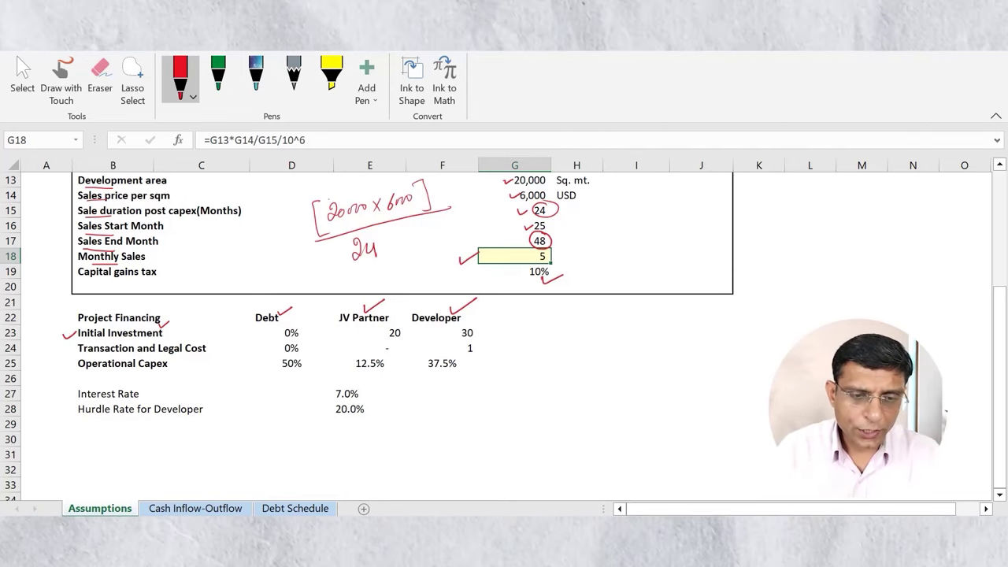
pyautogui.moveTo(267, 334); pyautogui.dragTo(282, 330)
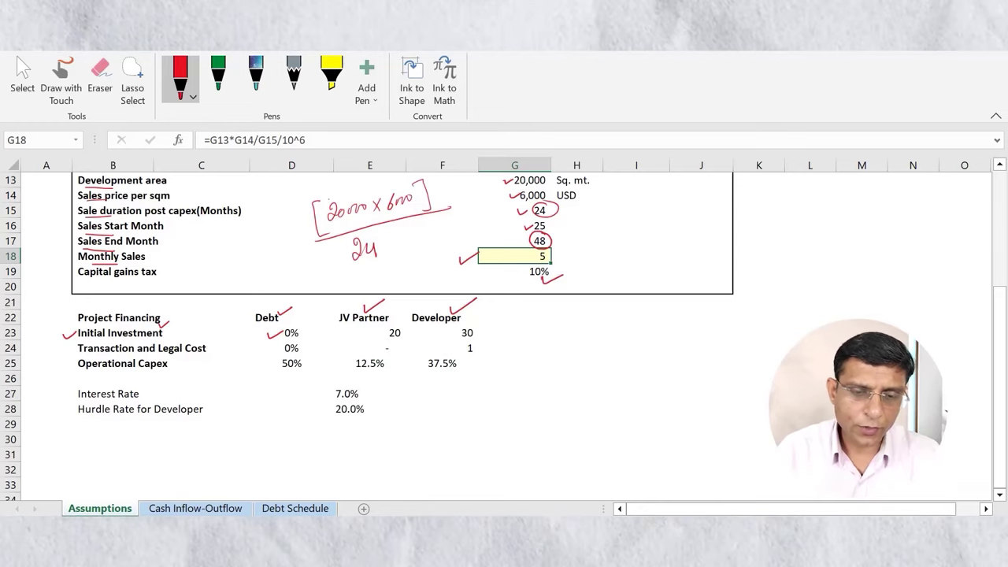
pyautogui.moveTo(366, 334); pyautogui.dragTo(382, 327)
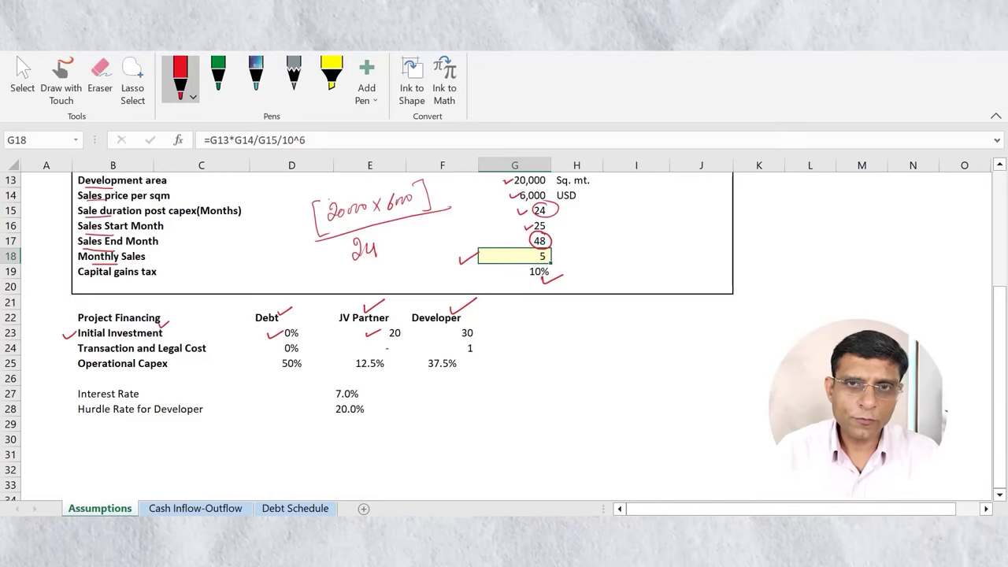
pyautogui.moveTo(478, 334); pyautogui.dragTo(528, 341)
pyautogui.moveTo(528, 328); pyautogui.dragTo(544, 331)
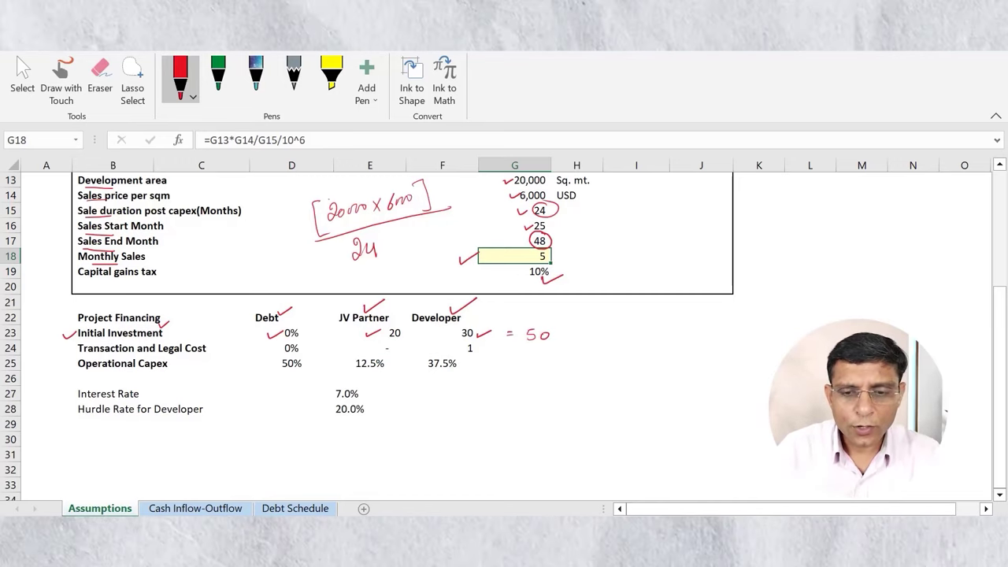
# Step: Inspect the JV partner's initial investment input and the developer's initial investment formula against the Day 1 investment assumption
pyautogui.click(369, 333)
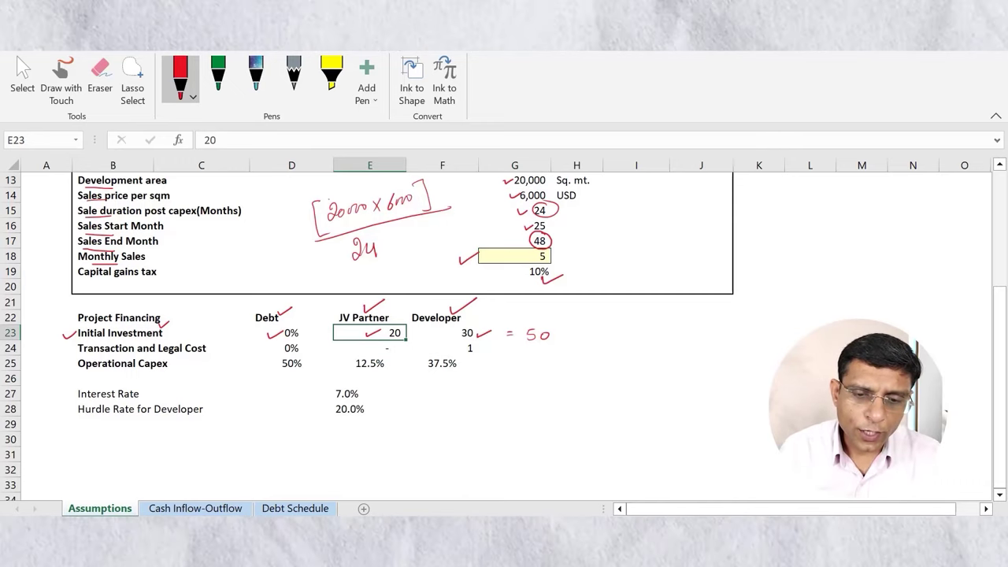
pyautogui.press('Right')
pyautogui.press('F2')
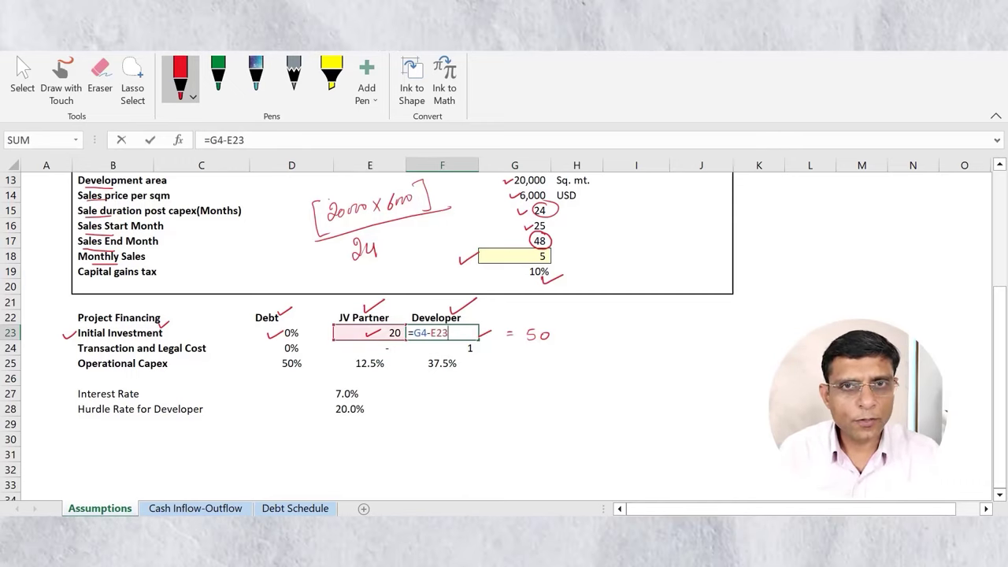
pyautogui.scroll(3, 402, 331)
pyautogui.scroll(1, 401, 331)
pyautogui.scroll(-3, 402, 330)
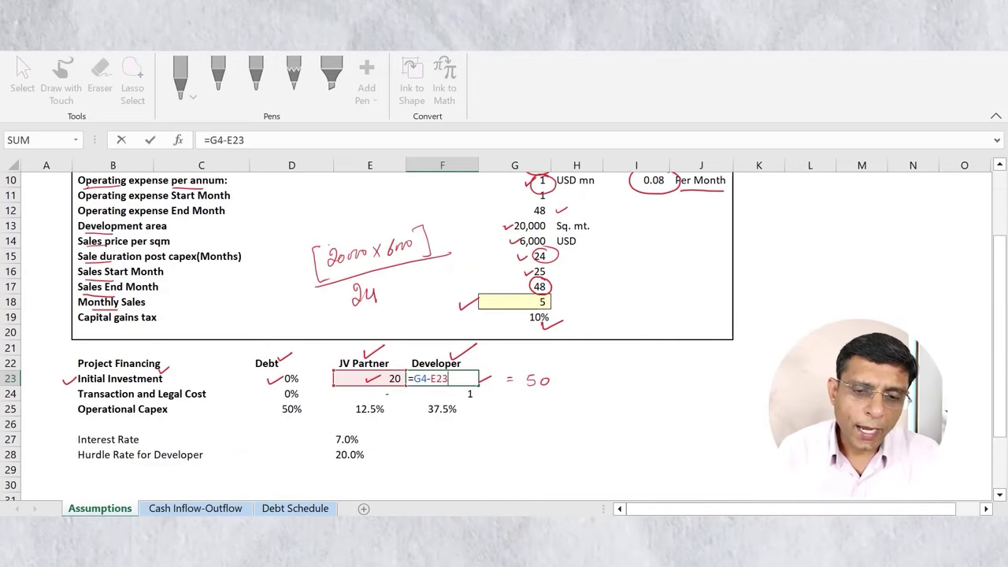
pyautogui.press('Escape')
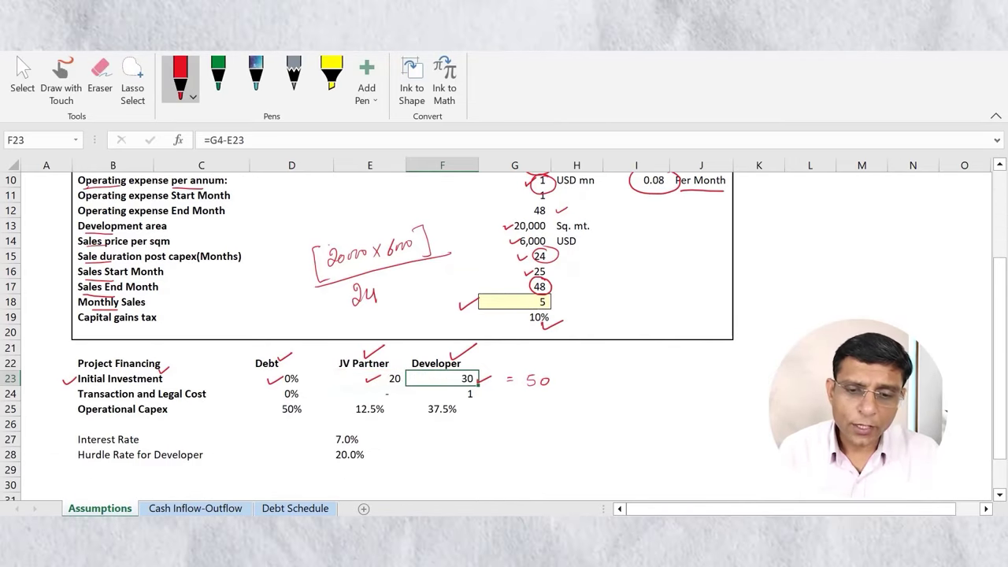
# Step: Review the debt, JV partner and developer entries in the Transaction and Legal Cost row
pyautogui.click(113, 394)
pyautogui.click(292, 394)
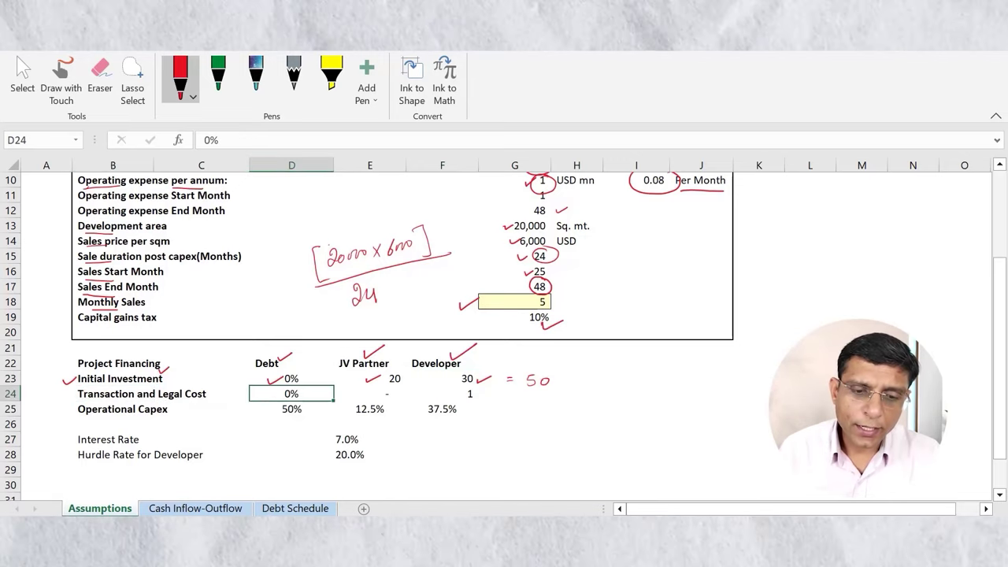
pyautogui.click(369, 393)
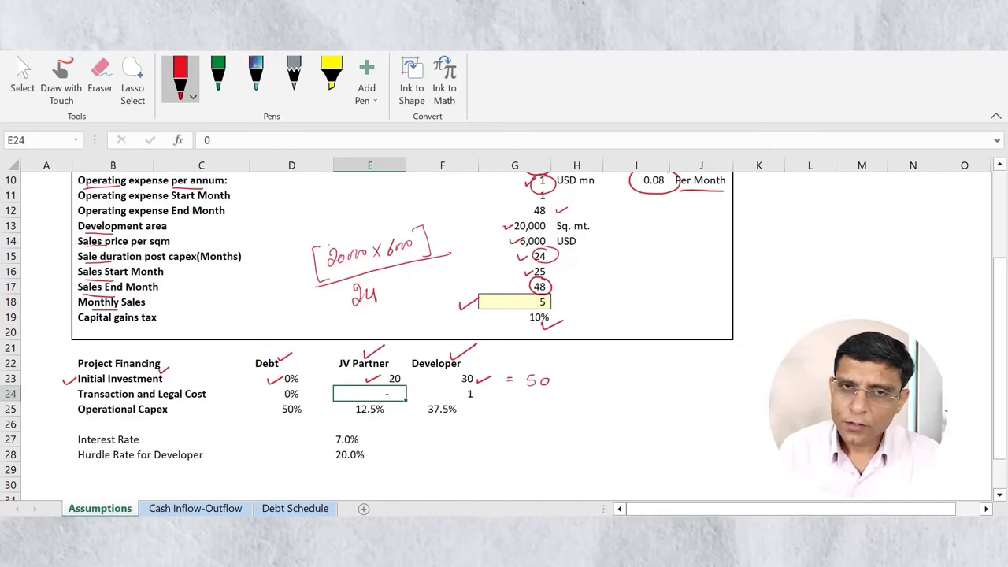
pyautogui.click(442, 378)
pyautogui.click(442, 394)
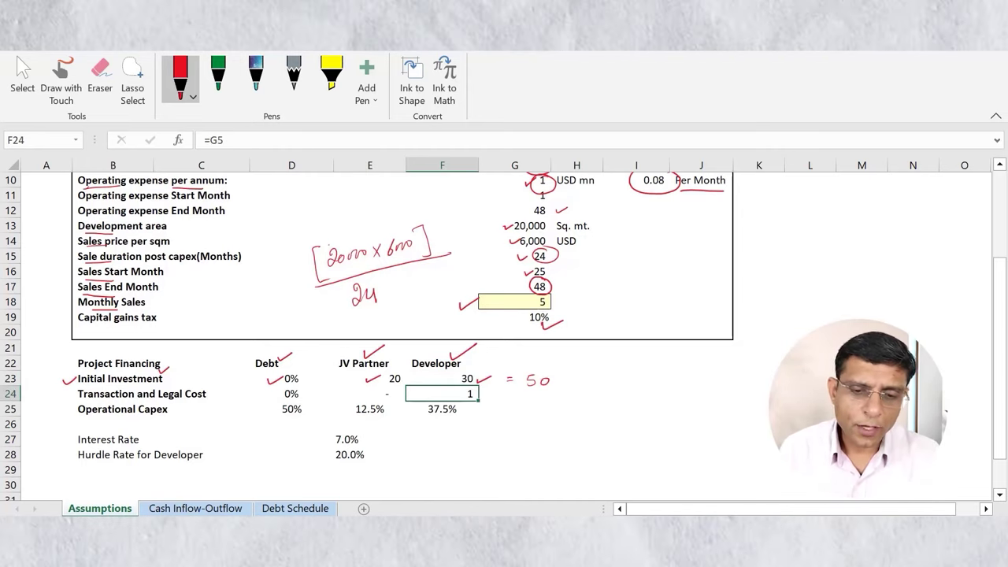
# Step: Mark the Operational Capex debt share with red ticks on both sides of the value
pyautogui.click(113, 409)
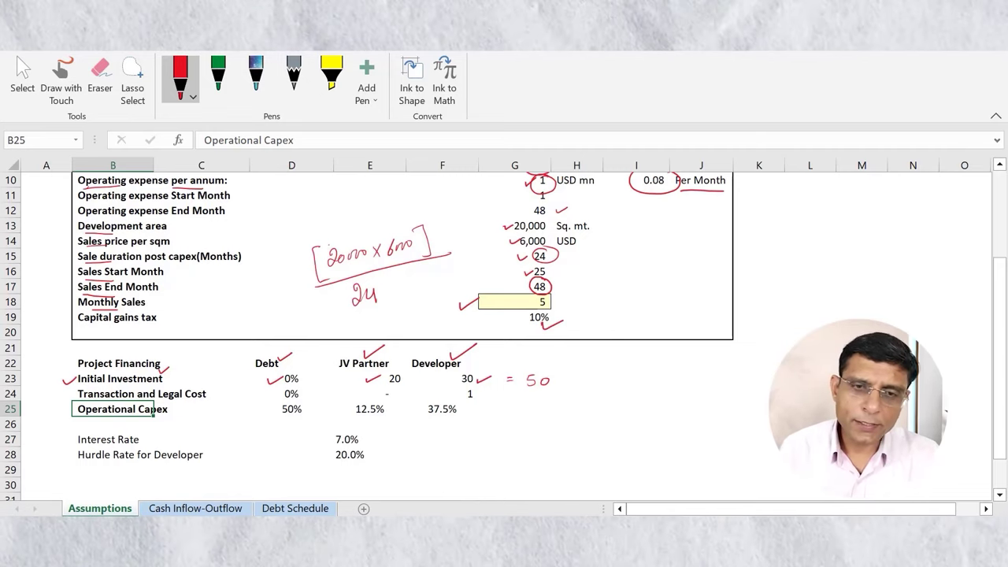
pyautogui.moveTo(262, 412); pyautogui.dragTo(281, 404)
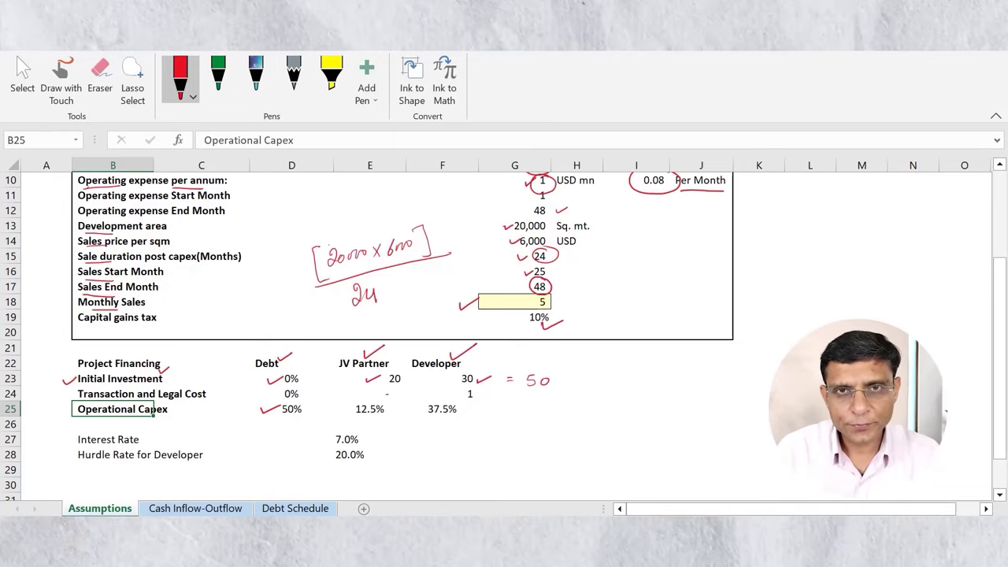
pyautogui.moveTo(304, 411); pyautogui.dragTo(316, 405)
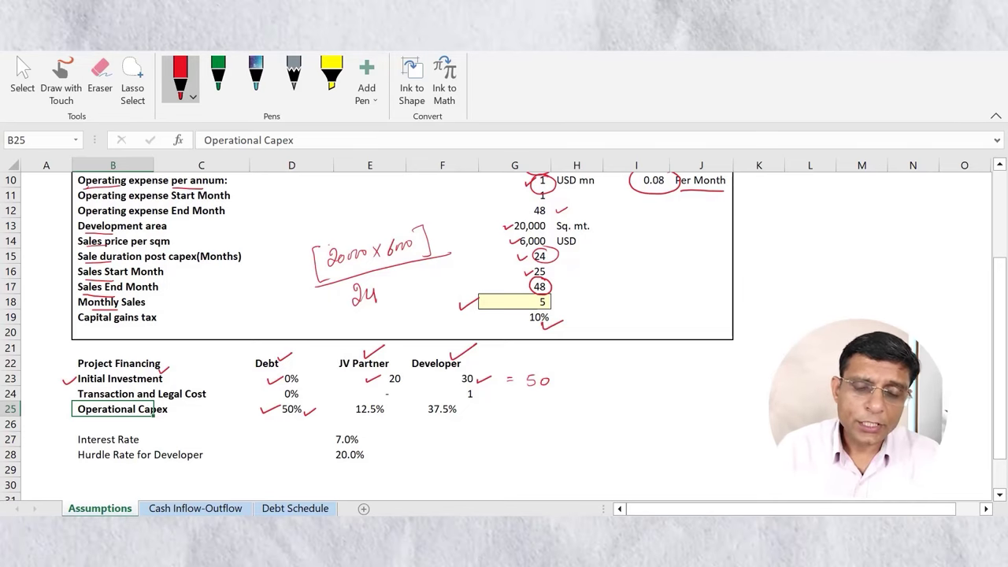
# Step: Check the JV partner's Operational Capex formula and sketch a circled 50% in red branching to JV - 25% and Developer
pyautogui.click(369, 409)
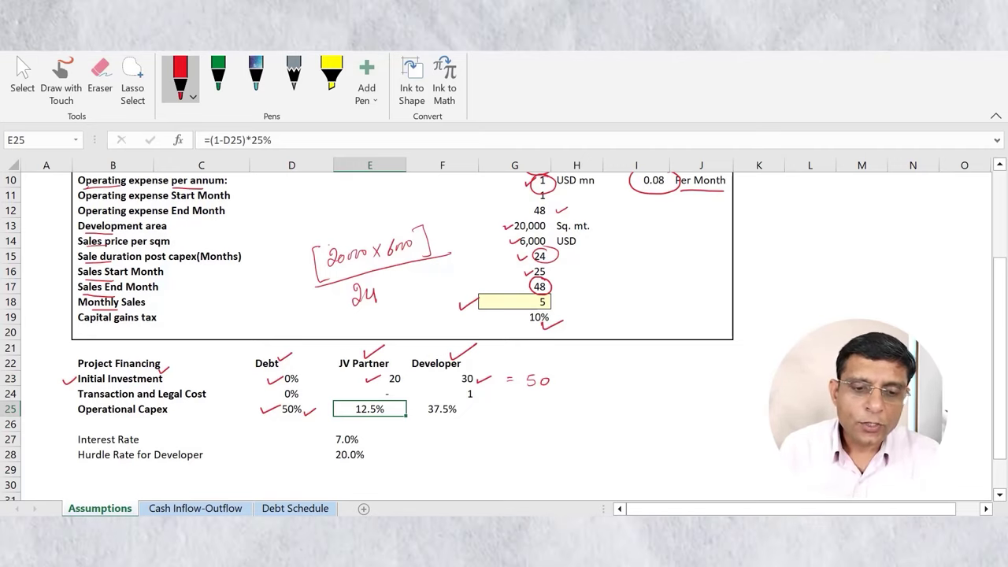
pyautogui.moveTo(581, 414)
pyautogui.mouseDown()
pyautogui.moveTo(569, 427)
pyautogui.moveTo(592, 417)
pyautogui.moveTo(598, 427)
pyautogui.moveTo(583, 399)
pyautogui.moveTo(612, 433)
pyautogui.moveTo(584, 400)
pyautogui.mouseUp()
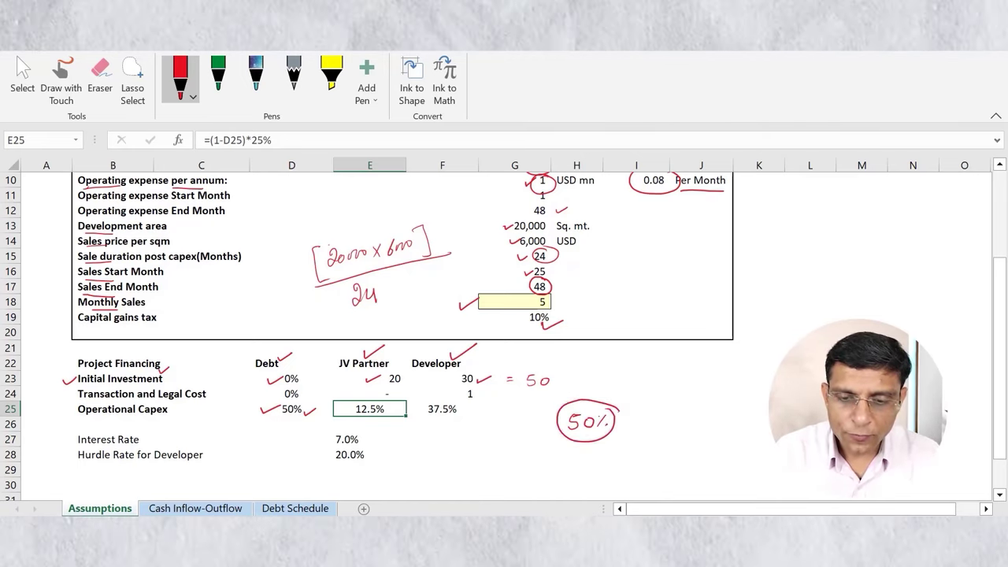
pyautogui.moveTo(613, 418)
pyautogui.mouseDown()
pyautogui.moveTo(650, 392)
pyautogui.moveTo(655, 446)
pyautogui.mouseUp()
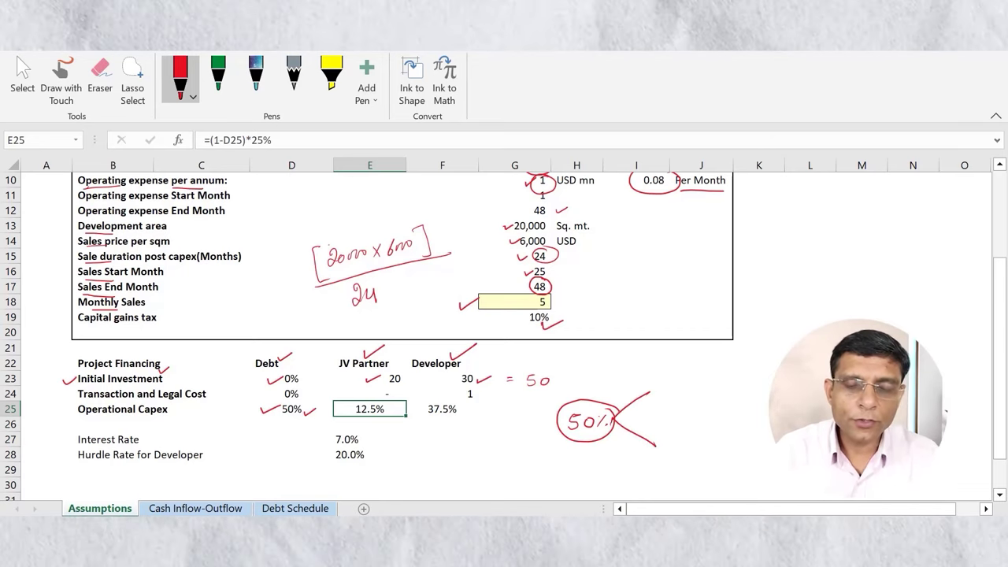
pyautogui.moveTo(660, 381)
pyautogui.mouseDown()
pyautogui.moveTo(664, 400)
pyautogui.moveTo(686, 382)
pyautogui.moveTo(727, 385)
pyautogui.moveTo(730, 396)
pyautogui.moveTo(761, 390)
pyautogui.mouseUp()
pyautogui.moveTo(667, 438)
pyautogui.mouseDown()
pyautogui.moveTo(670, 458)
pyautogui.moveTo(693, 450)
pyautogui.mouseUp()
pyautogui.moveTo(695, 446)
pyautogui.mouseDown()
pyautogui.moveTo(745, 457)
pyautogui.moveTo(767, 446)
pyautogui.mouseUp()
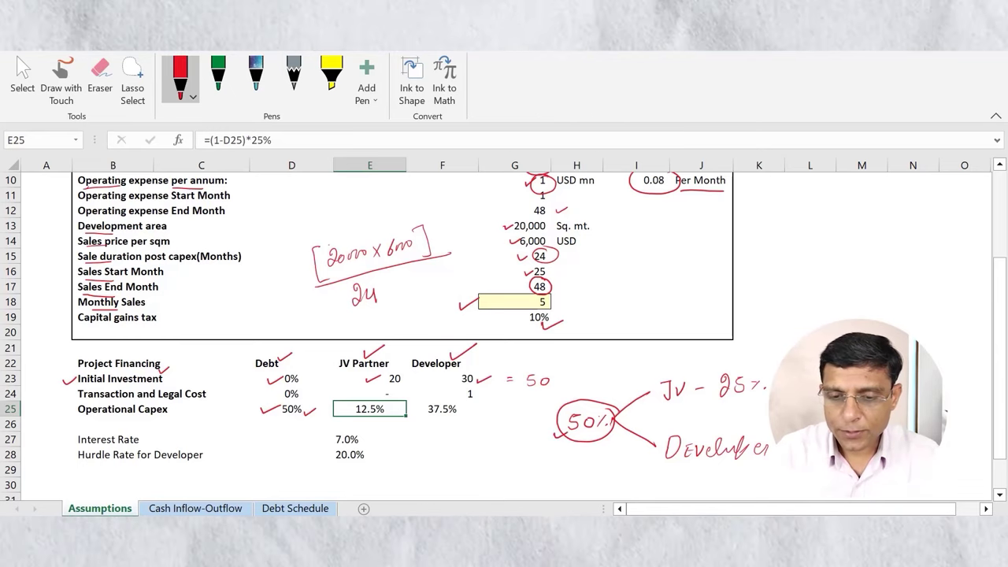
# Step: Inspect the JV partner's and developer's Operational Capex share formulas in the Project Financing table
pyautogui.click(370, 440)
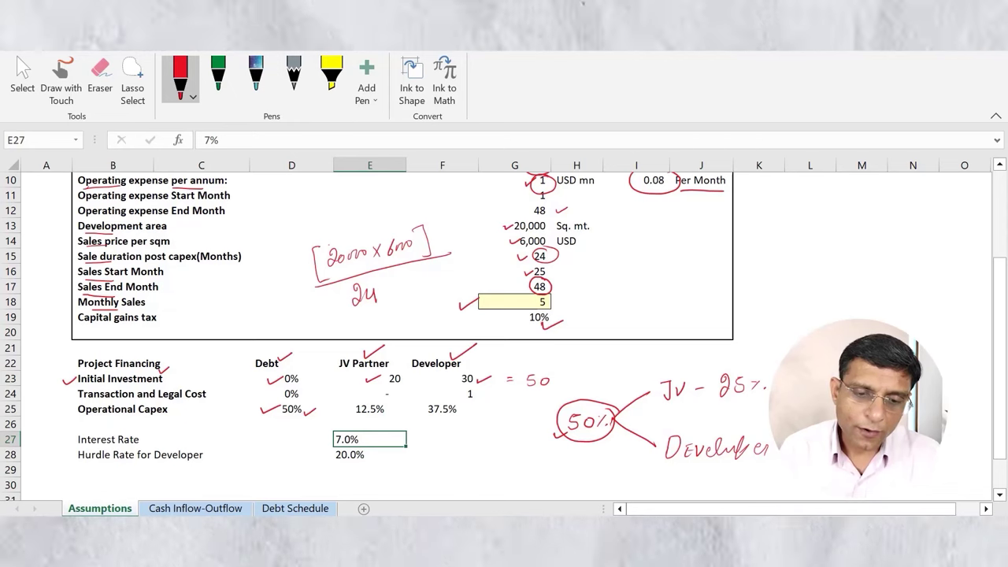
pyautogui.doubleClick(375, 408)
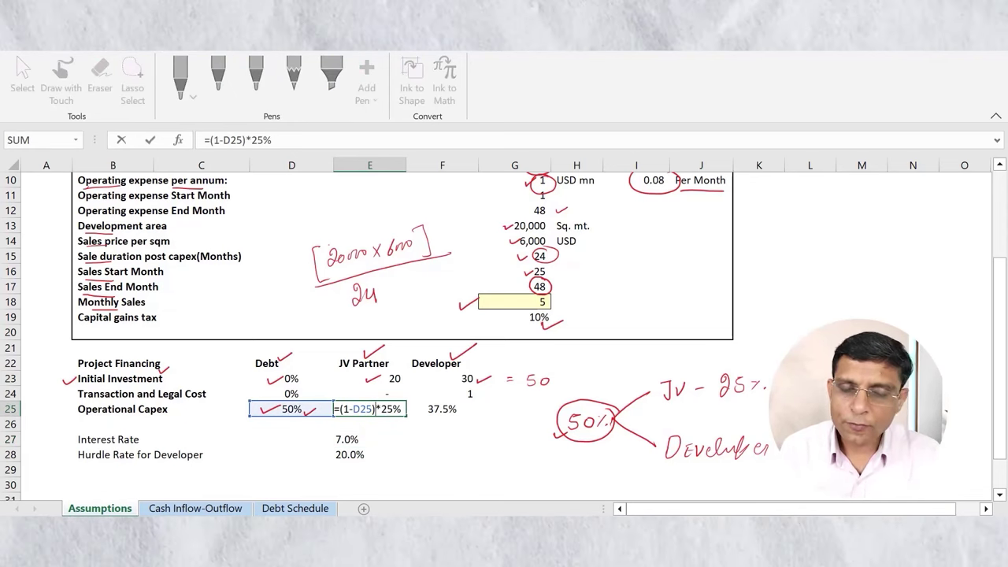
pyautogui.press('Tab')
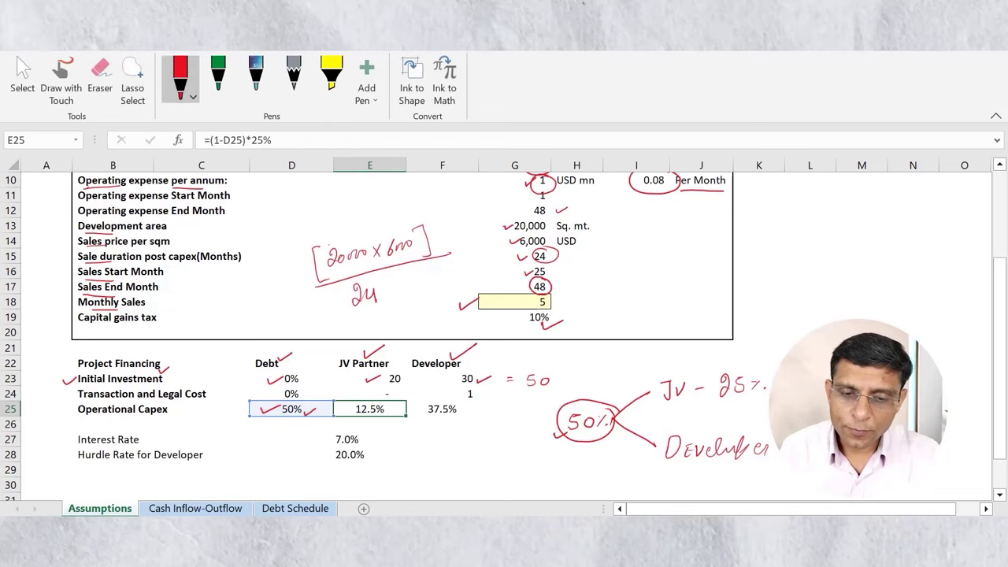
pyautogui.press('F2')
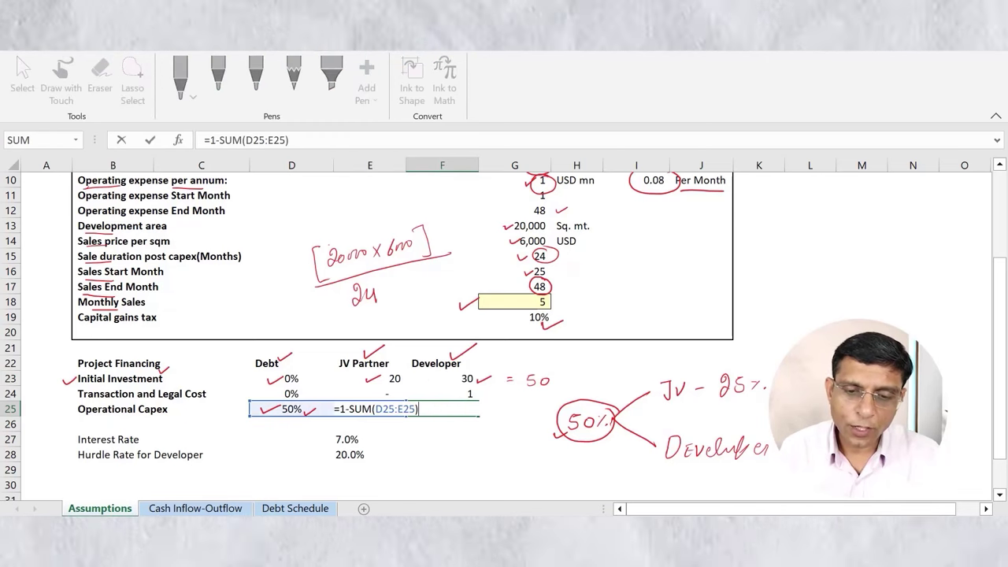
pyautogui.hotkey('ctrl', 'Return')
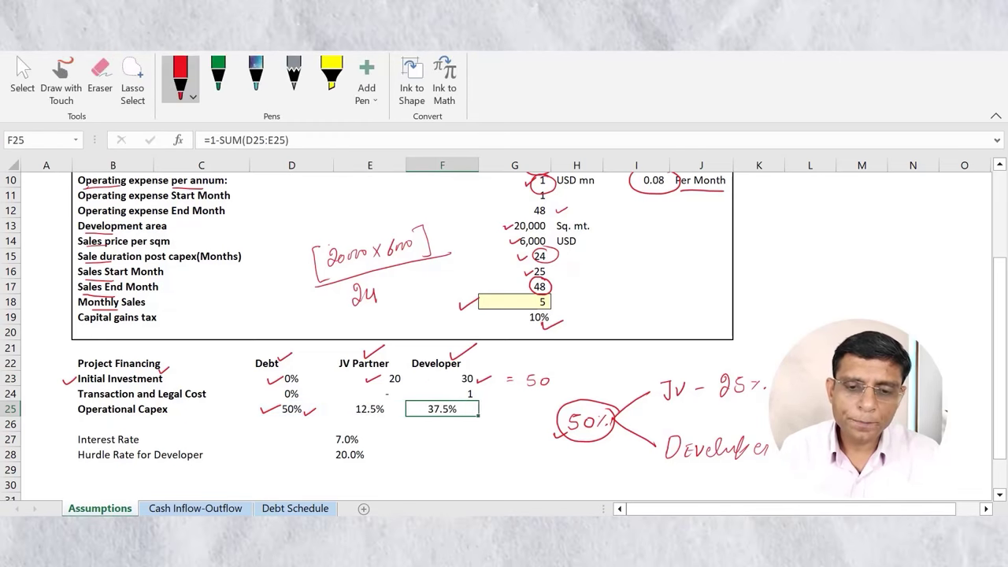
# Step: Review the Interest Rate and Hurdle Rate for Developer inputs below the Project Financing table
pyautogui.scroll(-1, 504, 330)
pyautogui.click(113, 393)
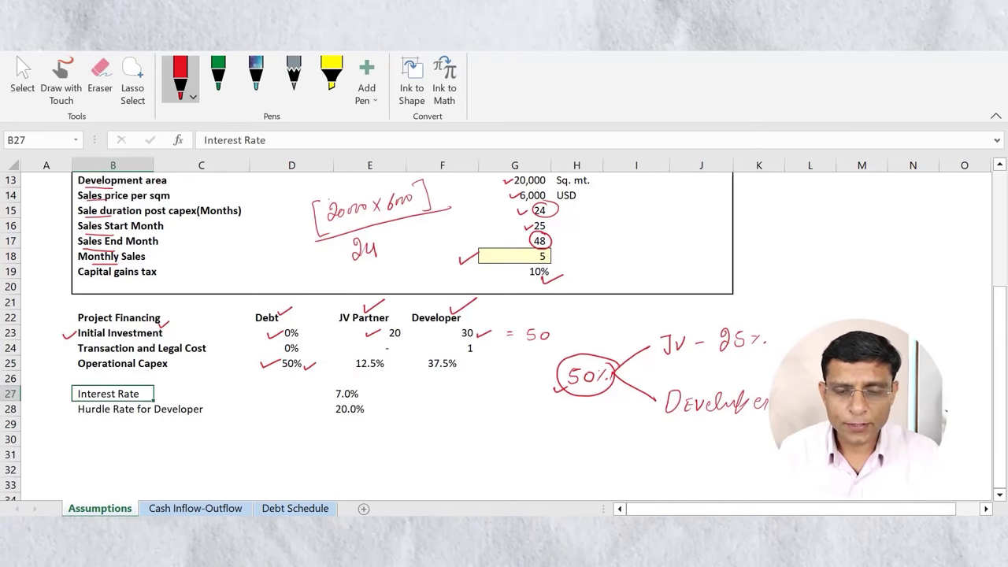
pyautogui.click(370, 394)
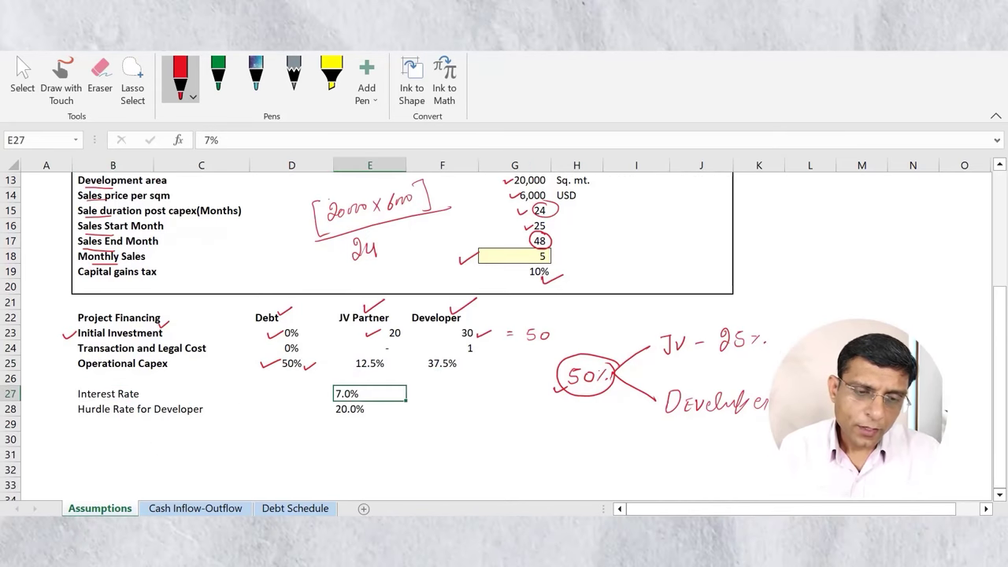
pyautogui.click(112, 408)
pyautogui.click(369, 409)
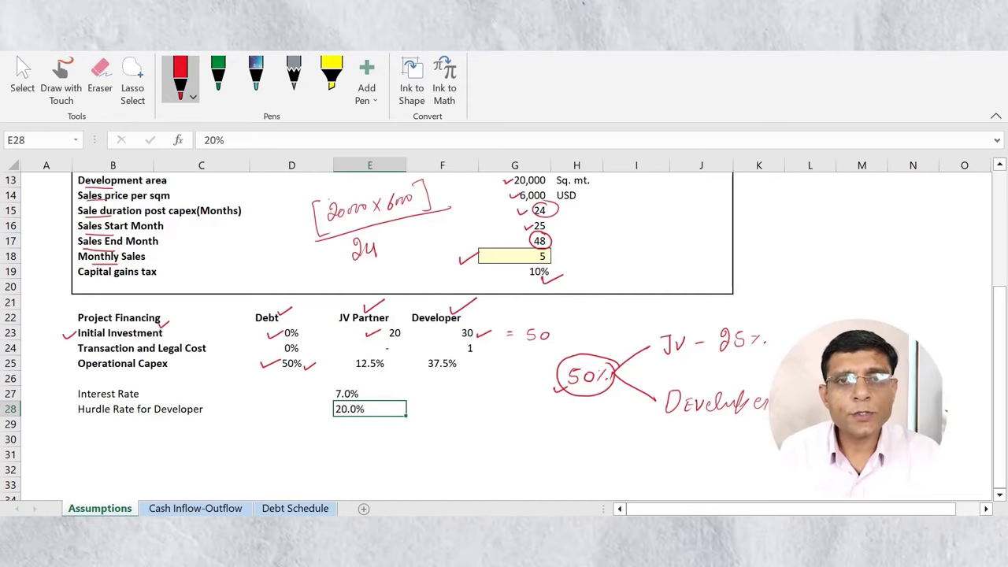
pyautogui.scroll(4, 504, 331)
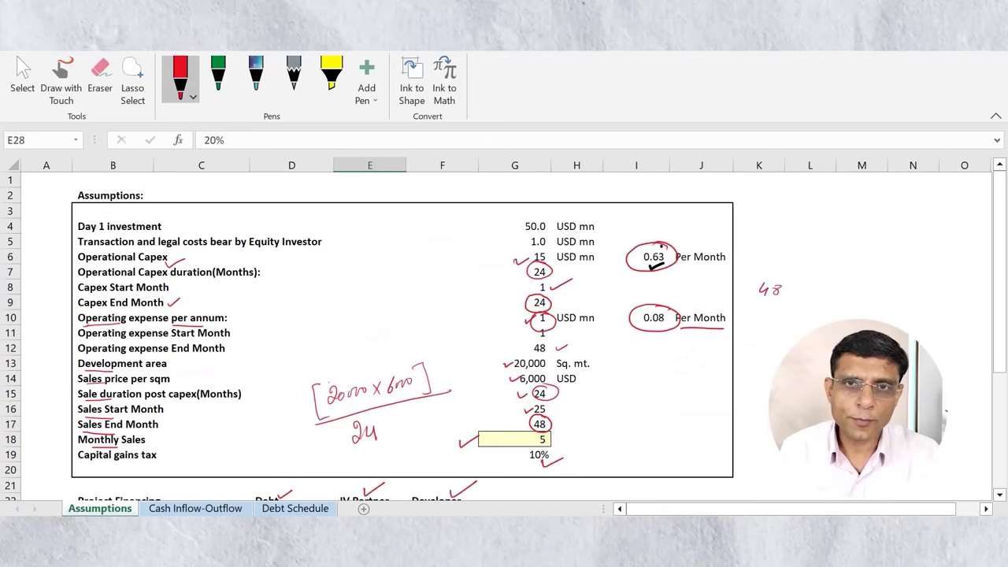
pyautogui.scroll(-4, 504, 330)
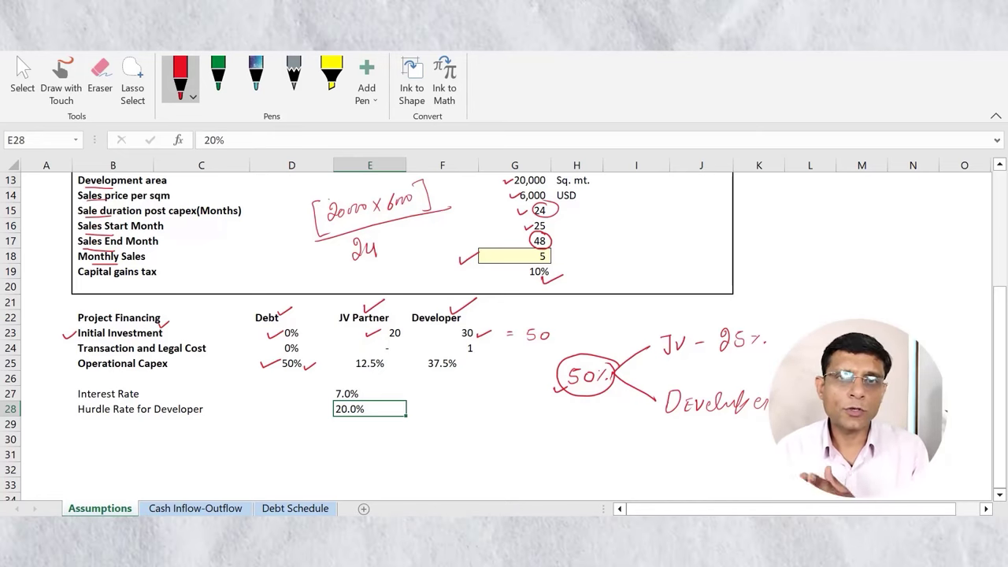
# Step: Examine the Cash Outflows and Cash Inflows from sales sections on the Cash Inflow-Outflow sheet
pyautogui.hotkey('ctrl', 'pagedown')
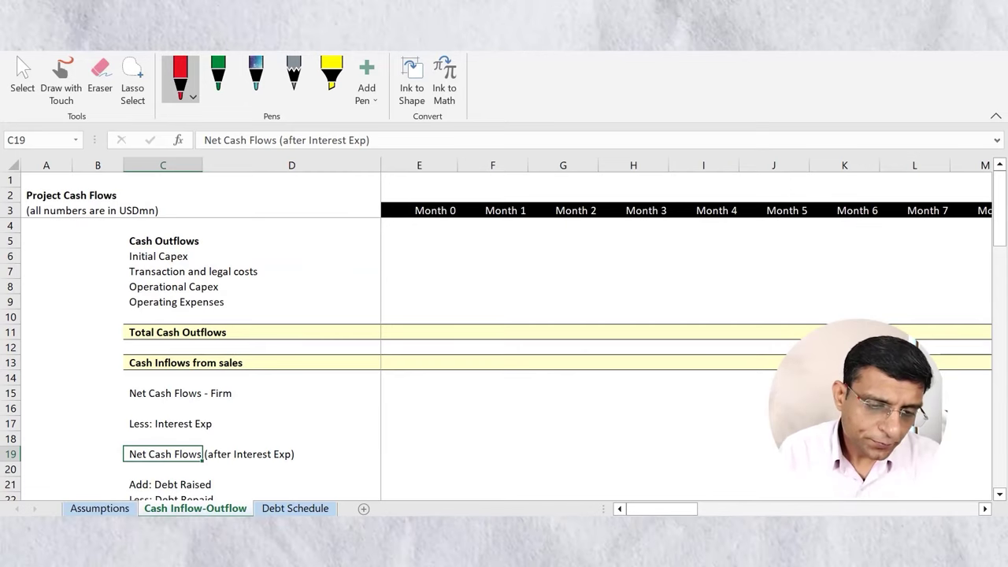
pyautogui.click(163, 241)
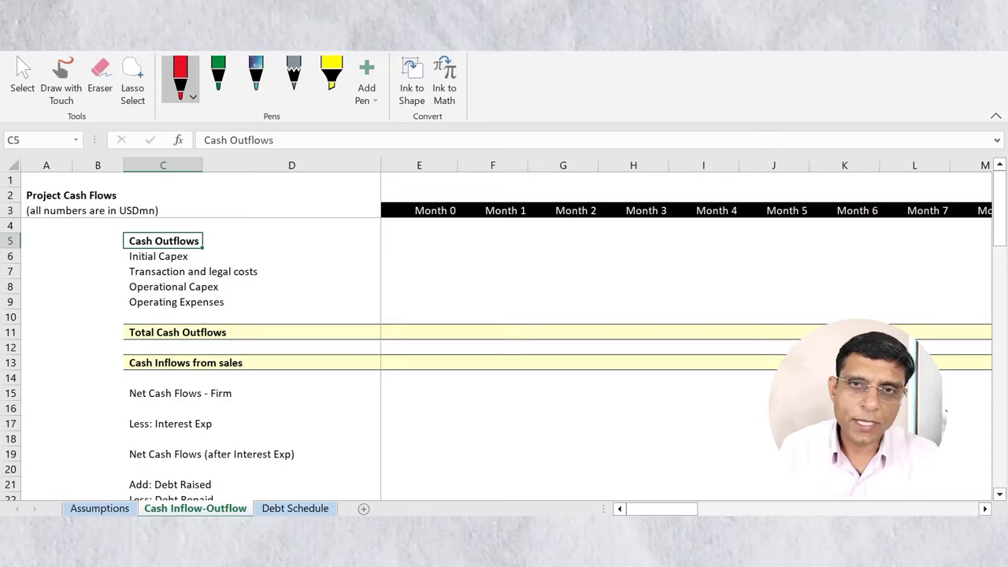
pyautogui.click(162, 363)
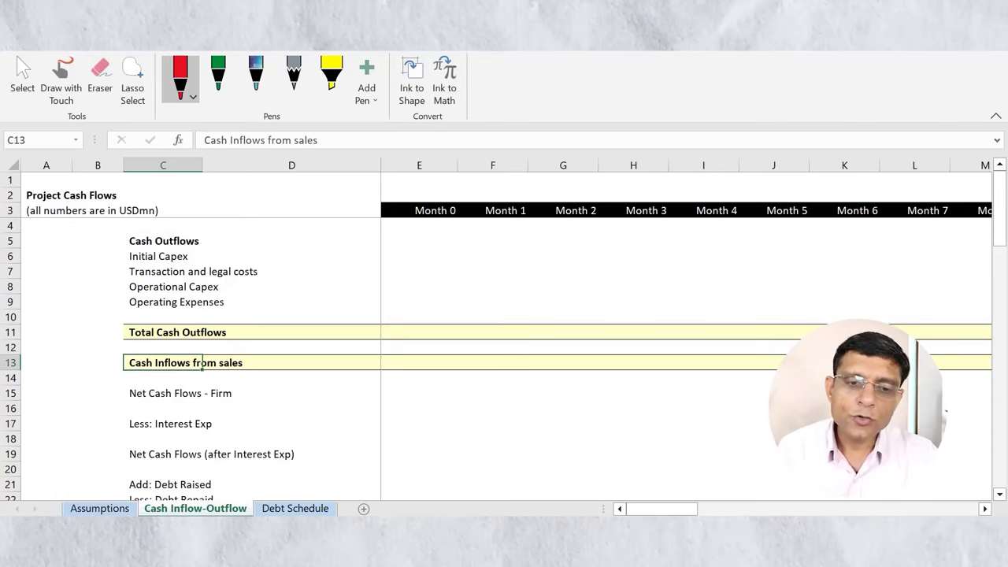
pyautogui.press('Up')
pyautogui.press('Up')
pyautogui.press('Up')
pyautogui.press('Up')
pyautogui.press('Up')
pyautogui.press('Up')
pyautogui.press('Up')
pyautogui.press('Up')
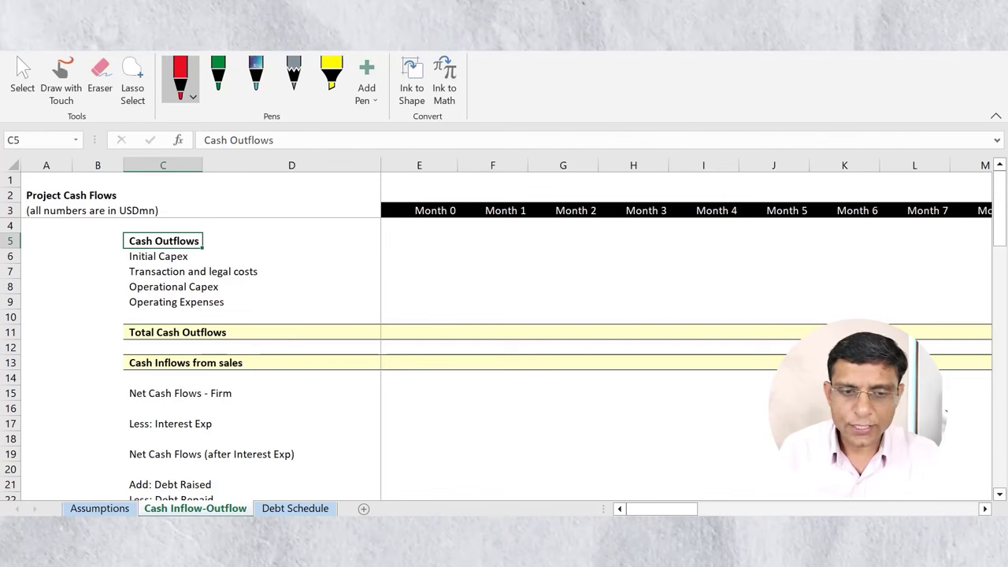
# Step: On the Assumptions sheet, number Day 1 investment 1 and the transaction and legal costs 2 in red circles, and tick both
pyautogui.click(100, 508)
pyautogui.scroll(4, 504, 331)
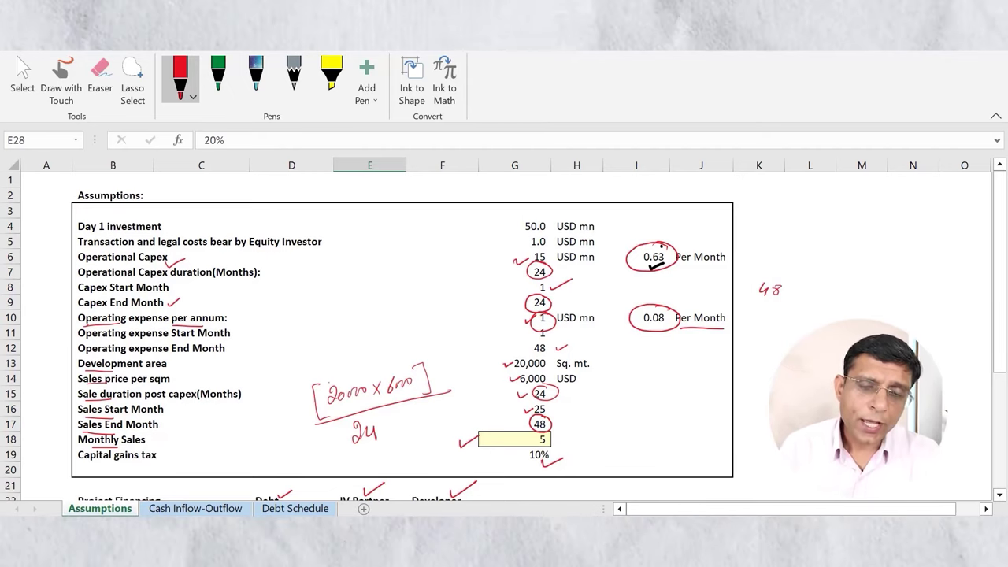
pyautogui.moveTo(61, 223); pyautogui.dragTo(55, 240)
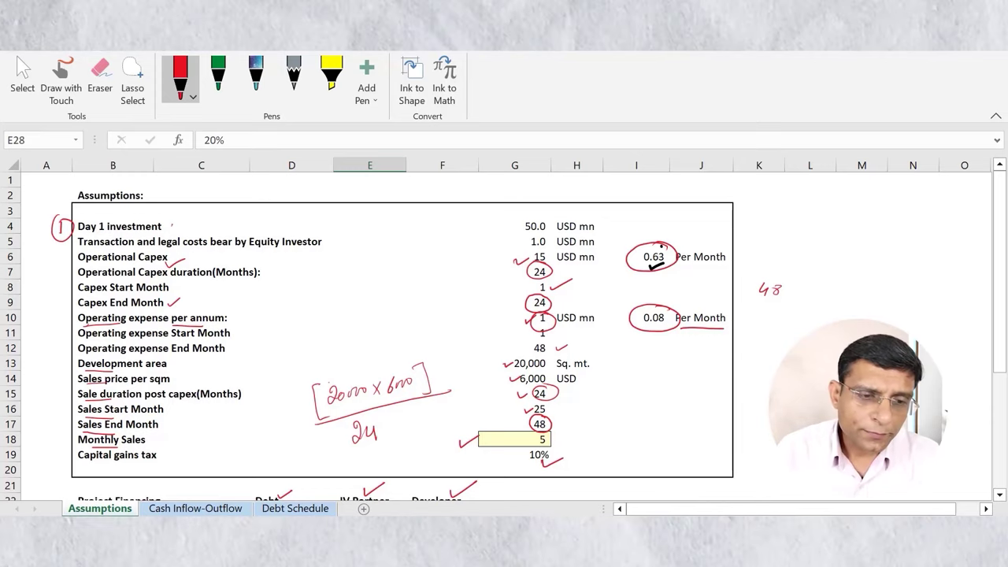
pyautogui.moveTo(172, 225); pyautogui.dragTo(188, 219)
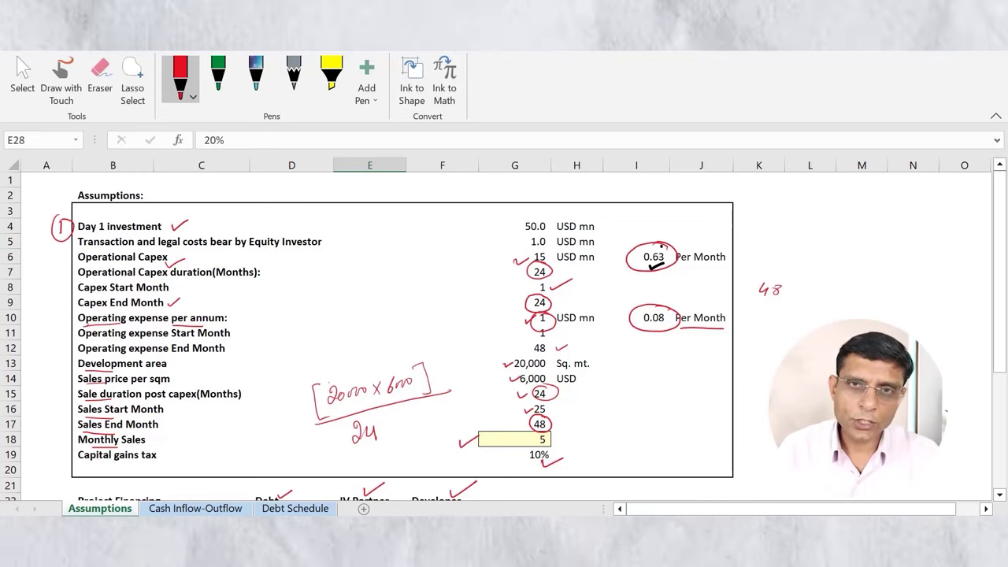
pyautogui.moveTo(59, 246)
pyautogui.mouseDown()
pyautogui.moveTo(70, 257)
pyautogui.moveTo(52, 260)
pyautogui.mouseUp()
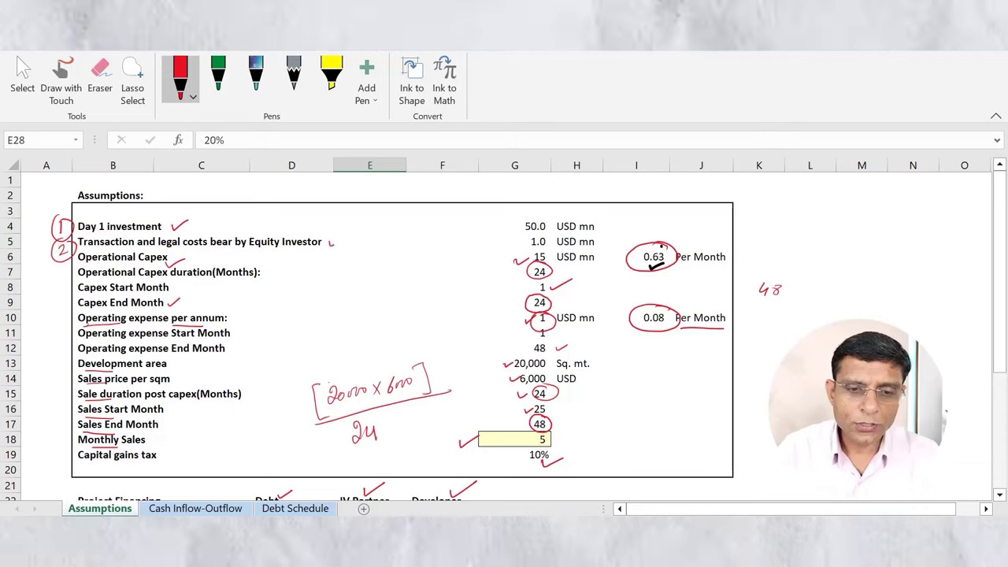
pyautogui.moveTo(330, 244); pyautogui.dragTo(340, 239)
# Step: Number Operational Capex 3 and Operating expense per annum 4 in red circles, underline Operational Capex and tick both items
pyautogui.moveTo(62, 262)
pyautogui.mouseDown()
pyautogui.moveTo(66, 275)
pyautogui.moveTo(57, 265)
pyautogui.moveTo(79, 262)
pyautogui.moveTo(69, 257)
pyautogui.moveTo(146, 268)
pyautogui.mouseUp()
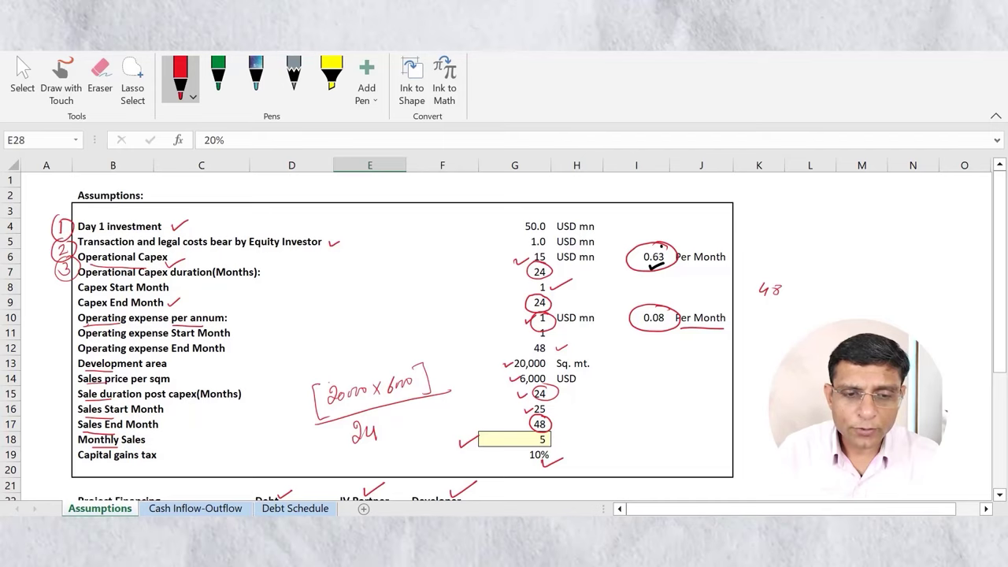
pyautogui.moveTo(66, 313)
pyautogui.mouseDown()
pyautogui.moveTo(62, 323)
pyautogui.moveTo(70, 320)
pyautogui.mouseUp()
pyautogui.moveTo(69, 305)
pyautogui.mouseDown()
pyautogui.moveTo(51, 314)
pyautogui.moveTo(78, 329)
pyautogui.mouseUp()
pyautogui.moveTo(77, 330); pyautogui.dragTo(72, 307)
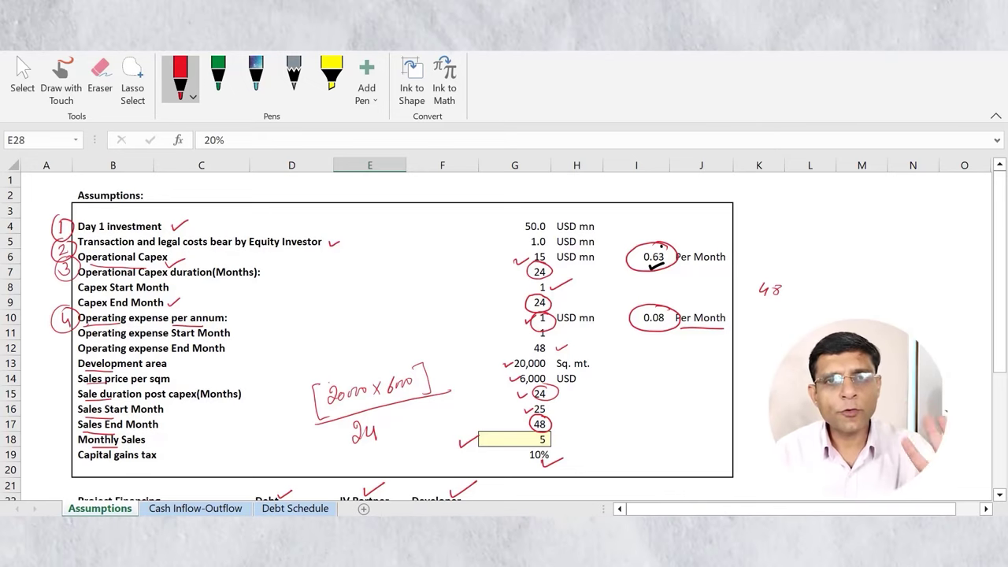
pyautogui.moveTo(171, 251)
pyautogui.mouseDown()
pyautogui.moveTo(185, 246)
pyautogui.moveTo(184, 258)
pyautogui.mouseUp()
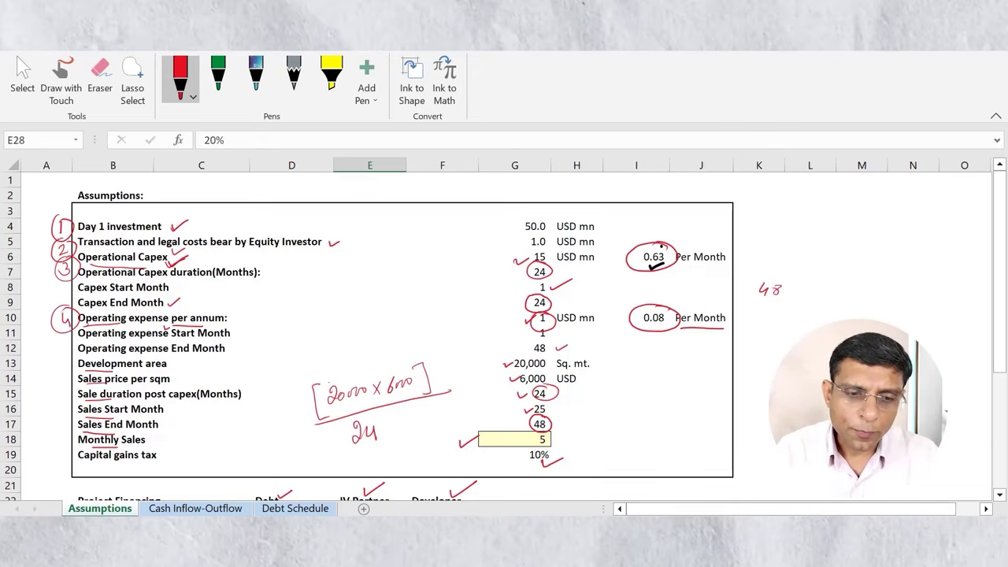
pyautogui.moveTo(166, 330); pyautogui.dragTo(181, 322)
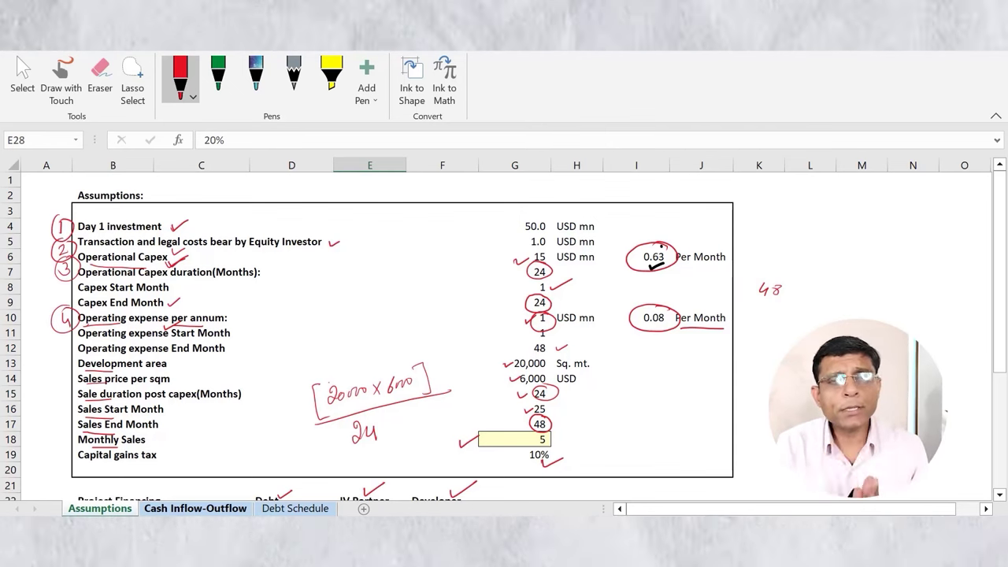
# Step: Inspect the Month 0 start and the first monthly headers in row 3 of the Cash Inflow-Outflow sheet
pyautogui.hotkey('ctrl', 'pagedown')
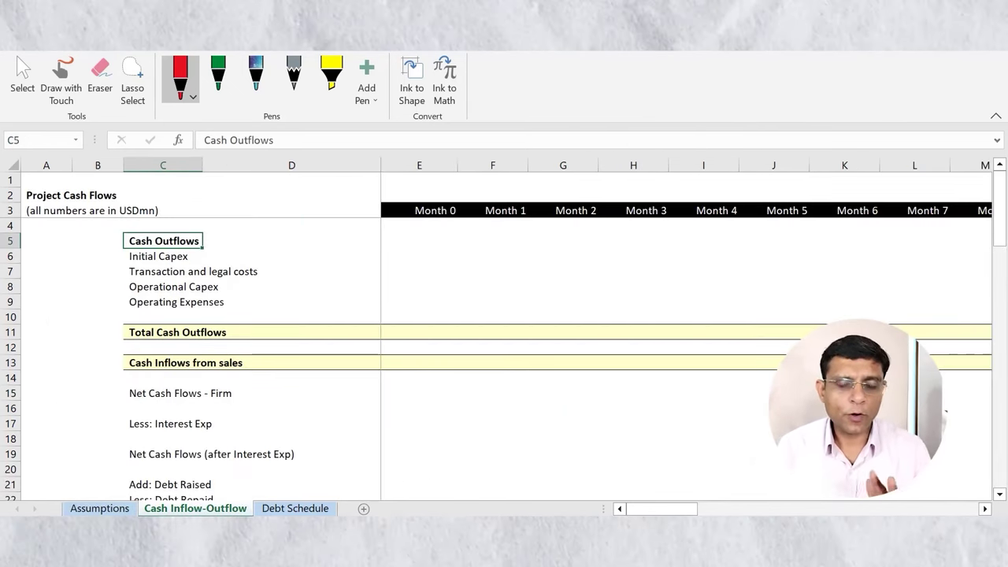
pyautogui.press('Right')
pyautogui.press('Right')
pyautogui.press('Up')
pyautogui.press('Up')
pyautogui.press('Left')
pyautogui.press('Left')
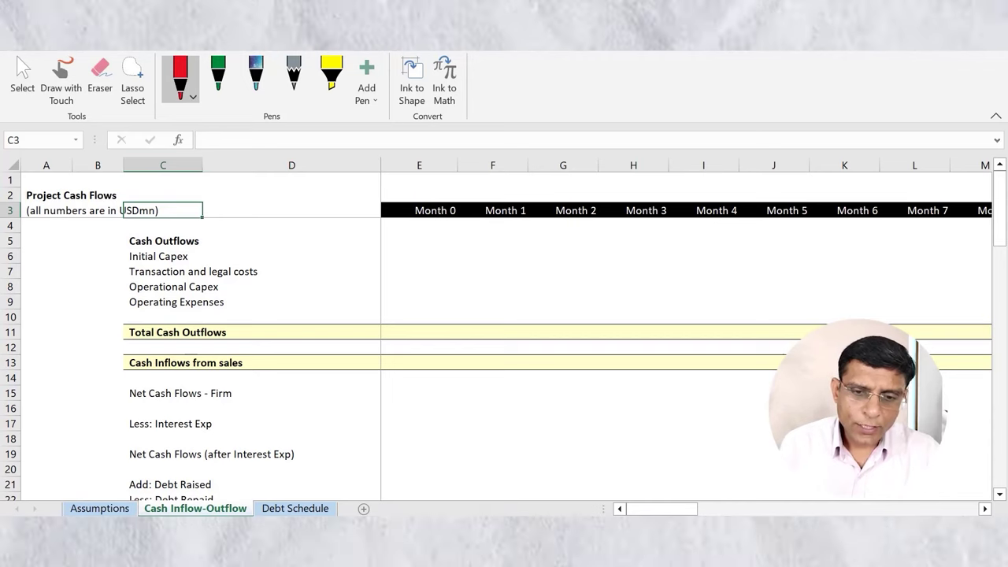
pyautogui.press('Right')
pyautogui.press('Right')
pyautogui.press('Right')
pyautogui.press('Left')
pyautogui.press('Right')
pyautogui.press('Right')
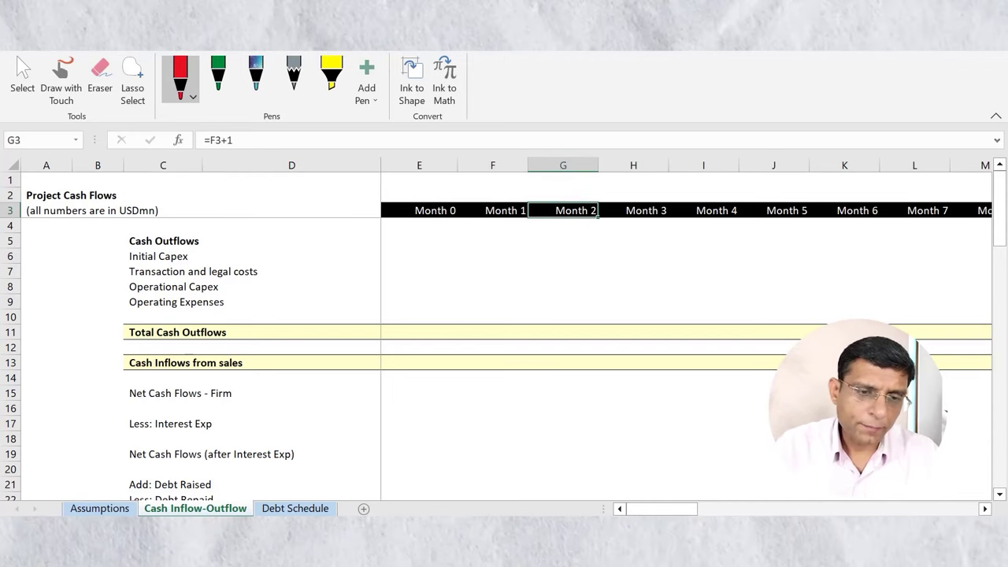
pyautogui.press('Left')
pyautogui.press('Left')
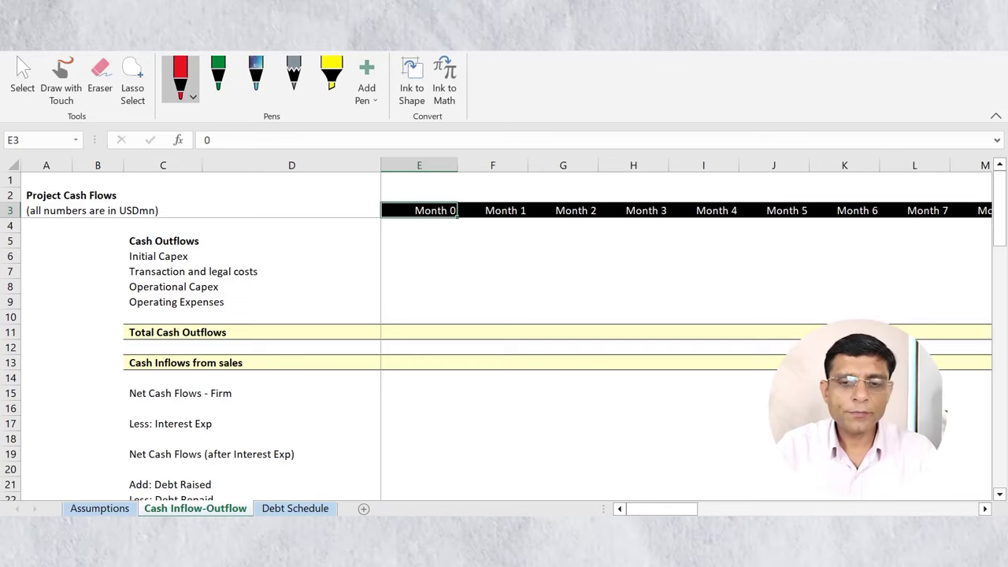
# Step: Follow the monthly timeline in row 3 from Month 0 through to its last column, Month 48
pyautogui.press('Right')
pyautogui.press('Right')
pyautogui.press('Right')
pyautogui.press('Right')
pyautogui.press('Right')
pyautogui.press('Right')
pyautogui.press('Right')
pyautogui.press('Right')
pyautogui.press('Right')
pyautogui.press('Right')
pyautogui.press('Right')
pyautogui.press('Right')
pyautogui.press('Right')
pyautogui.press('Right')
pyautogui.press('Right')
pyautogui.press('Right')
pyautogui.press('Right')
pyautogui.press('Right')
pyautogui.press('Right')
pyautogui.press('Right')
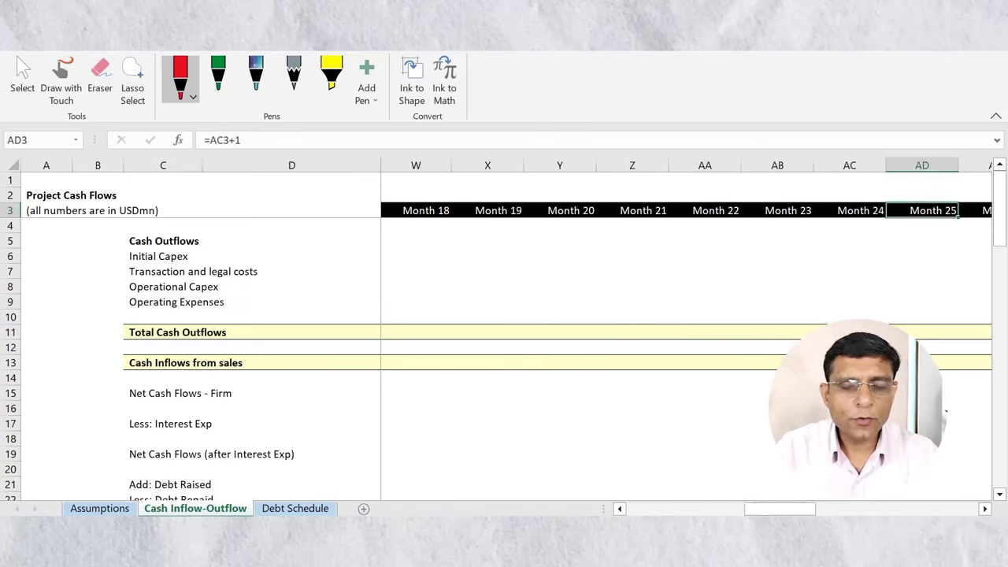
pyautogui.press('Right')
pyautogui.press('Right')
pyautogui.press('Right')
pyautogui.press('Right')
pyautogui.press('Right')
pyautogui.press('Right')
pyautogui.press('Right')
pyautogui.press('Right')
pyautogui.press('Right')
pyautogui.press('Right')
pyautogui.press('Right')
pyautogui.press('Right')
pyautogui.press('Right')
pyautogui.press('Right')
pyautogui.press('Right')
pyautogui.press('Right')
pyautogui.press('Right')
pyautogui.press('Right')
pyautogui.press('Right')
pyautogui.press('Right')
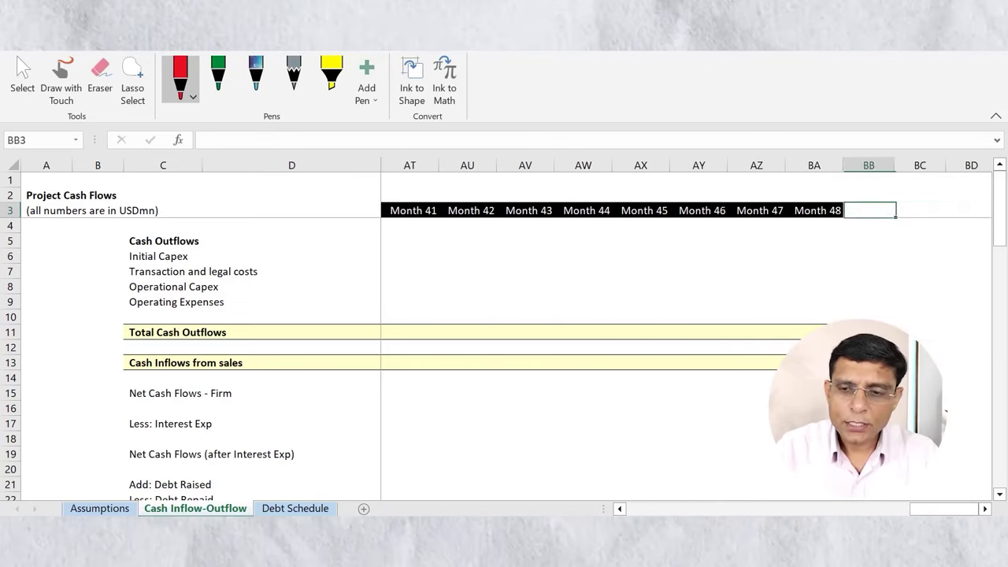
pyautogui.press('Left')
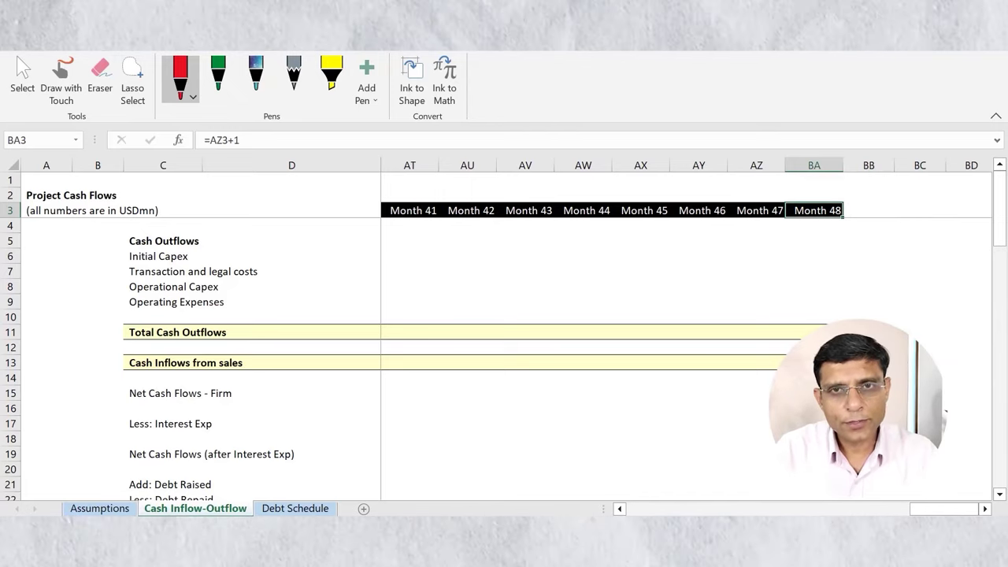
# Step: Follow the monthly timeline back from Month 48 to Month 0, ending on the Initial Capex label in C6
pyautogui.press('Left')
pyautogui.press('Left')
pyautogui.press('Left')
pyautogui.press('Left')
pyautogui.press('Left')
pyautogui.press('Left')
pyautogui.press('Left')
pyautogui.press('Left')
pyautogui.press('Left')
pyautogui.press('Left')
pyautogui.press('Left')
pyautogui.press('Left')
pyautogui.press('Left')
pyautogui.press('Left')
pyautogui.press('Left')
pyautogui.press('Left')
pyautogui.press('Left')
pyautogui.press('Left')
pyautogui.press('Left')
pyautogui.press('Left')
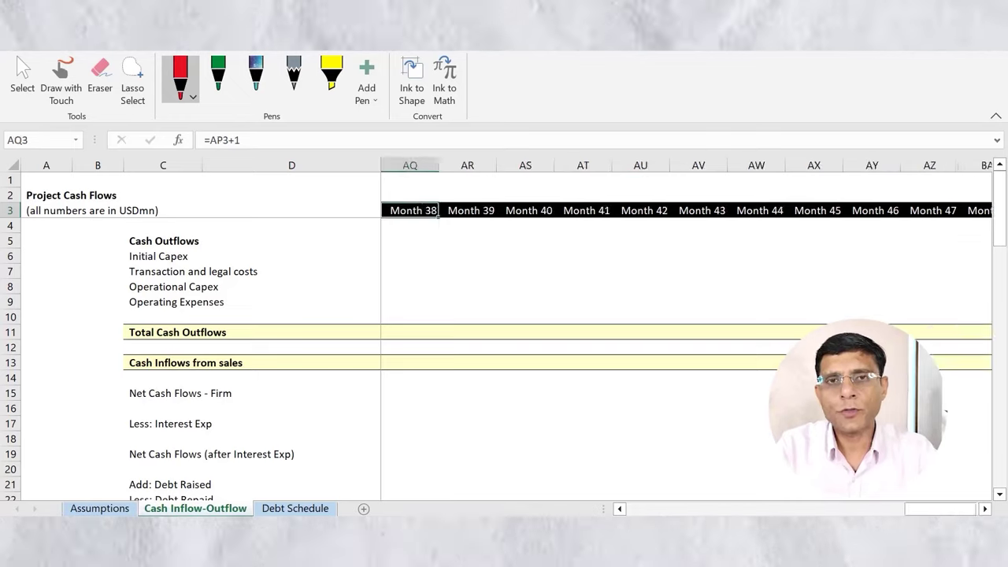
pyautogui.press('Left')
pyautogui.press('Left')
pyautogui.press('Left')
pyautogui.press('Left')
pyautogui.press('Left')
pyautogui.press('Left')
pyautogui.press('Left')
pyautogui.press('Left')
pyautogui.press('Left')
pyautogui.press('Left')
pyautogui.press('Left')
pyautogui.press('Left')
pyautogui.press('Left')
pyautogui.press('Left')
pyautogui.press('Left')
pyautogui.press('Left')
pyautogui.press('Left')
pyautogui.press('Left')
pyautogui.press('Left')
pyautogui.press('Left')
pyautogui.press('Down')
pyautogui.press('Down')
pyautogui.press('Down')
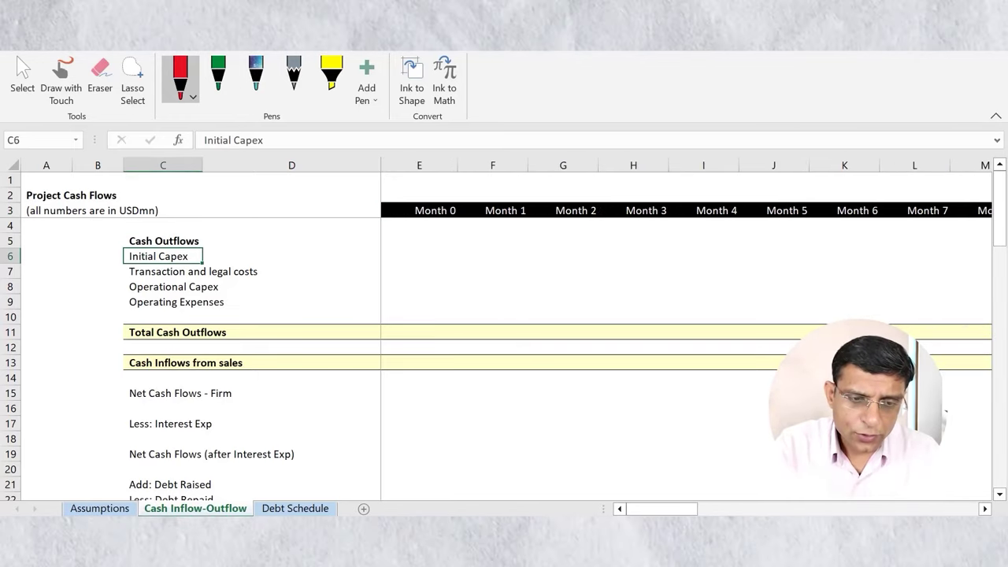
# Step: Link the Month 0 Initial Capex in E6 to the Day 1 investment with =Assumptions!G4
pyautogui.press('Right')
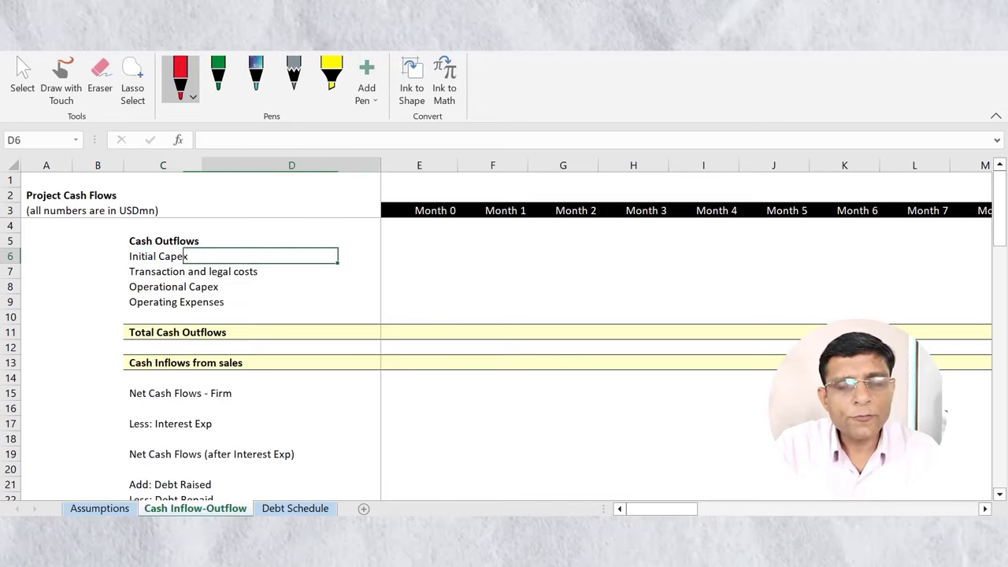
pyautogui.press('Right')
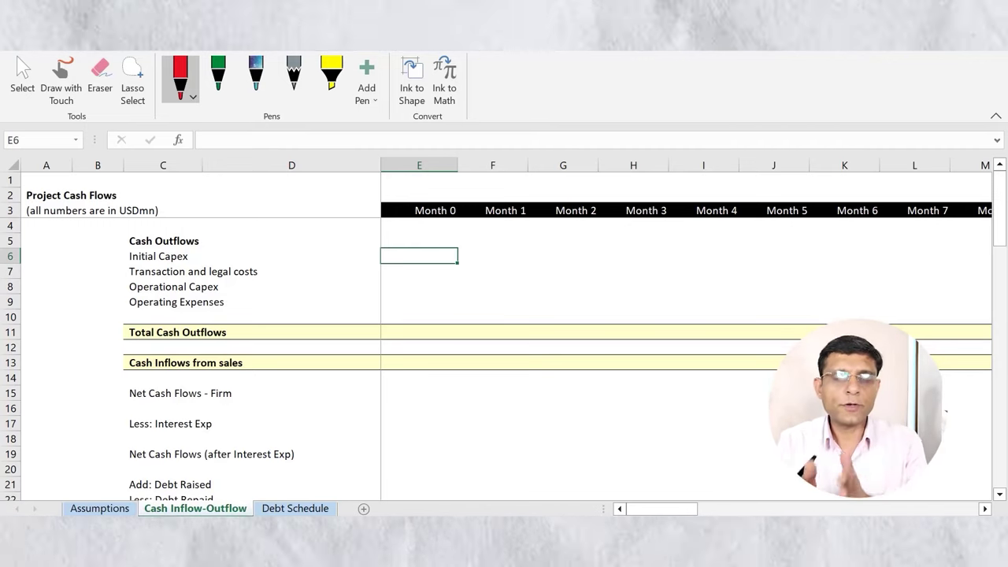
pyautogui.write('=')
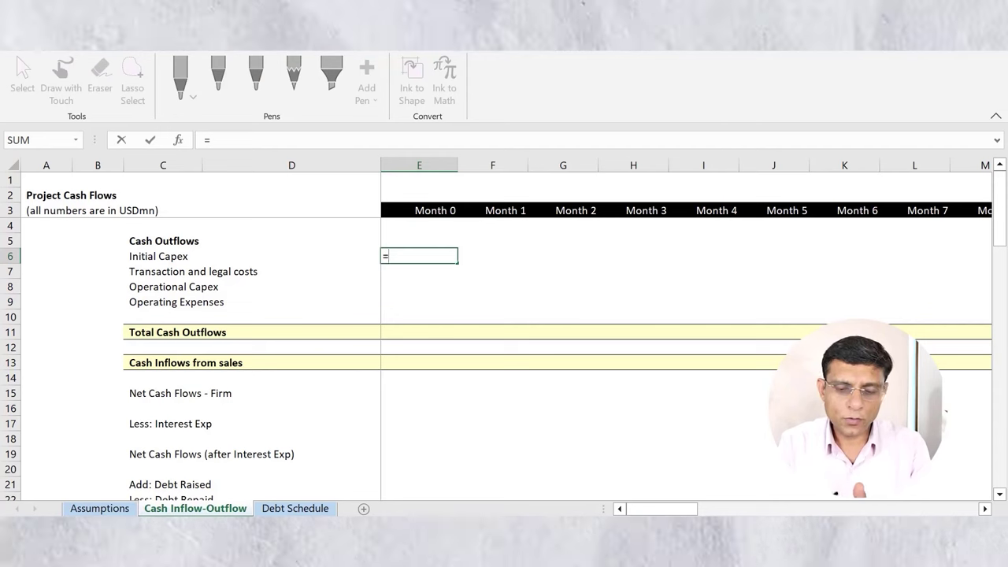
pyautogui.hotkey('ctrl', 'pageup')
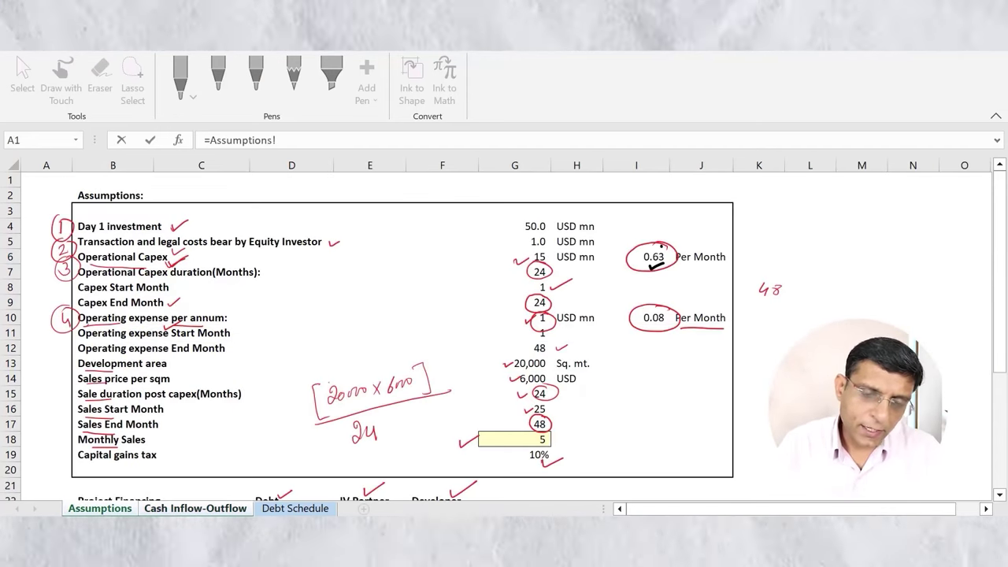
pyautogui.click(514, 226)
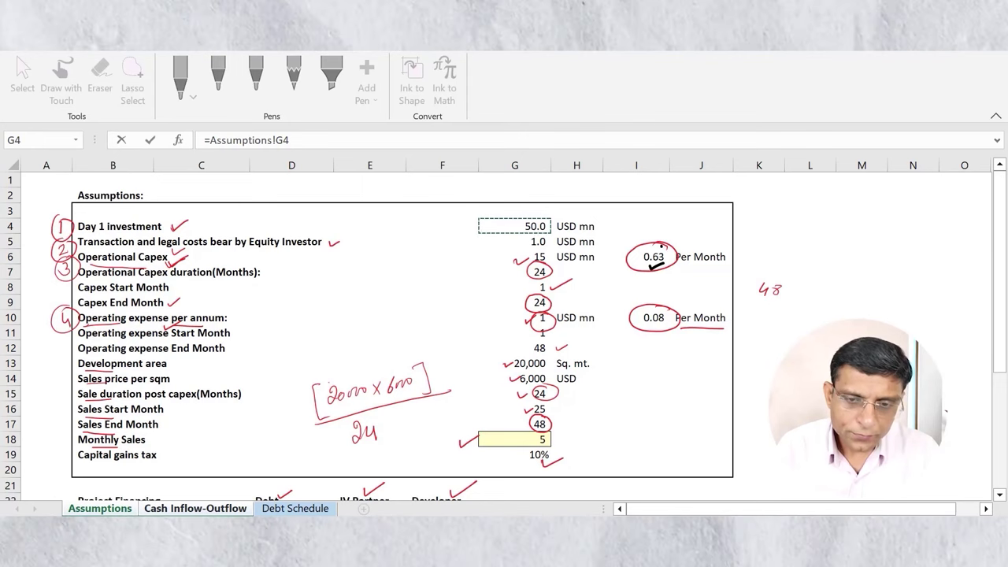
pyautogui.press('Return')
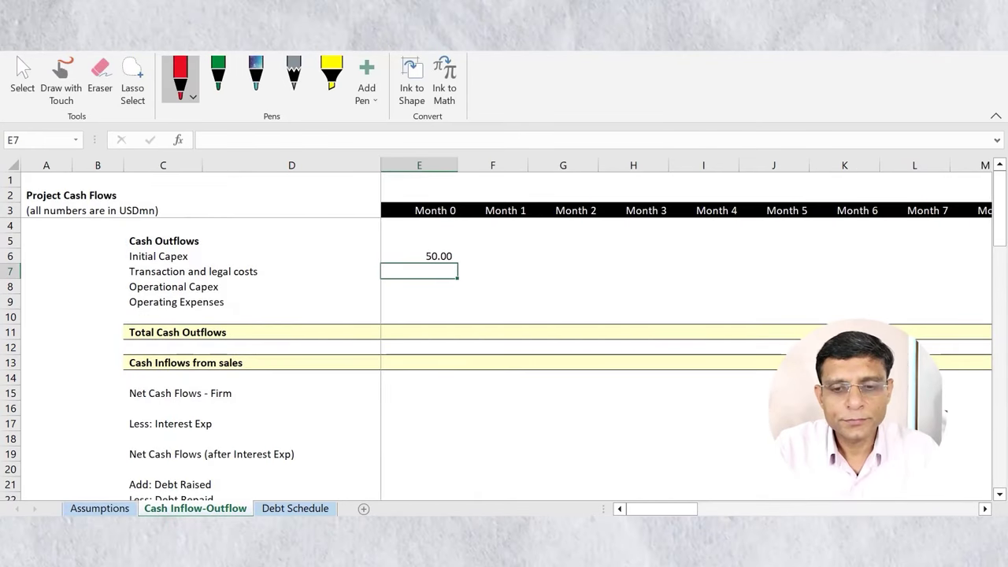
# Step: Link the Month 0 Transaction and legal costs in E7 to the Assumptions sheet with =Assumptions!G5
pyautogui.write('=')
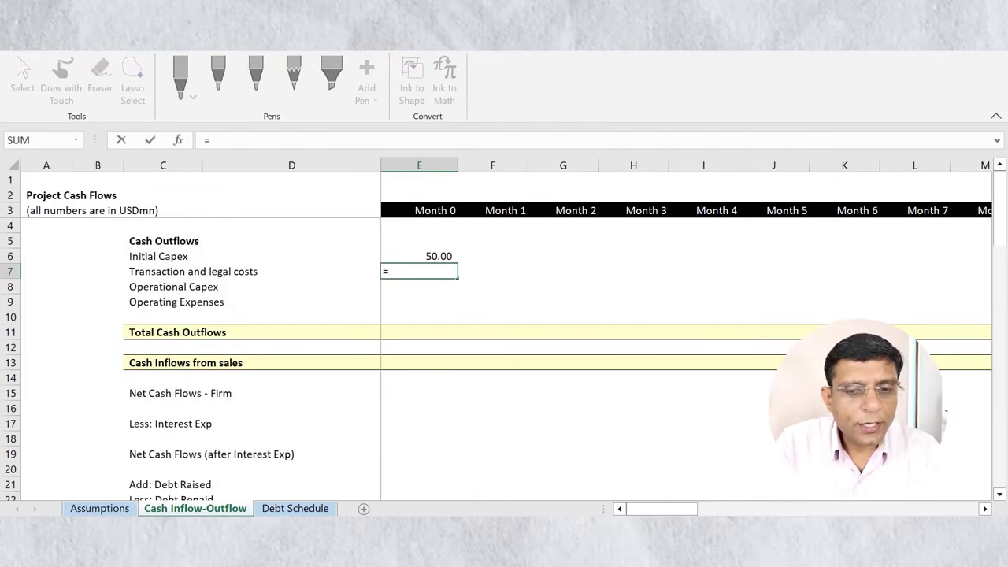
pyautogui.hotkey('ctrl', 'pageup')
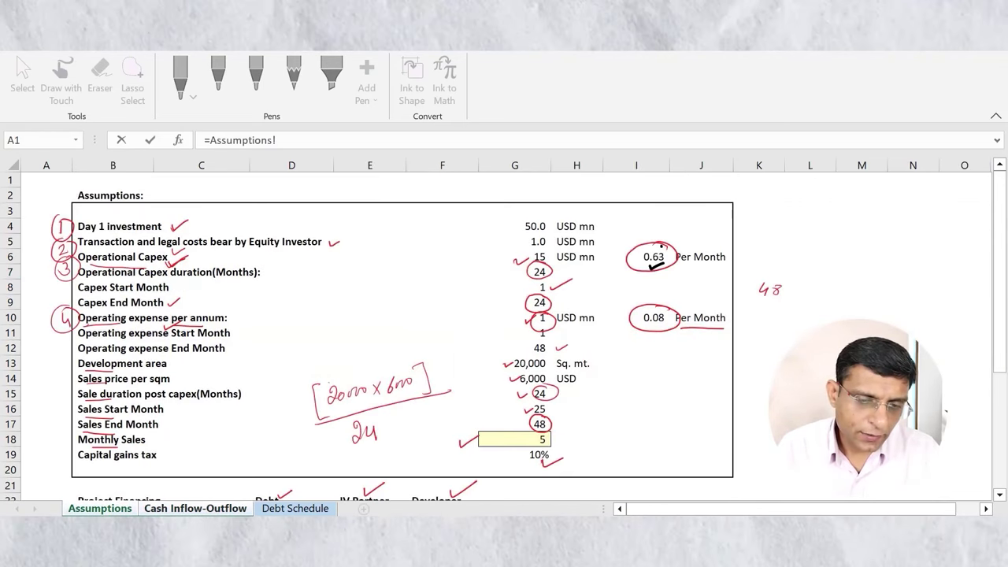
pyautogui.click(514, 240)
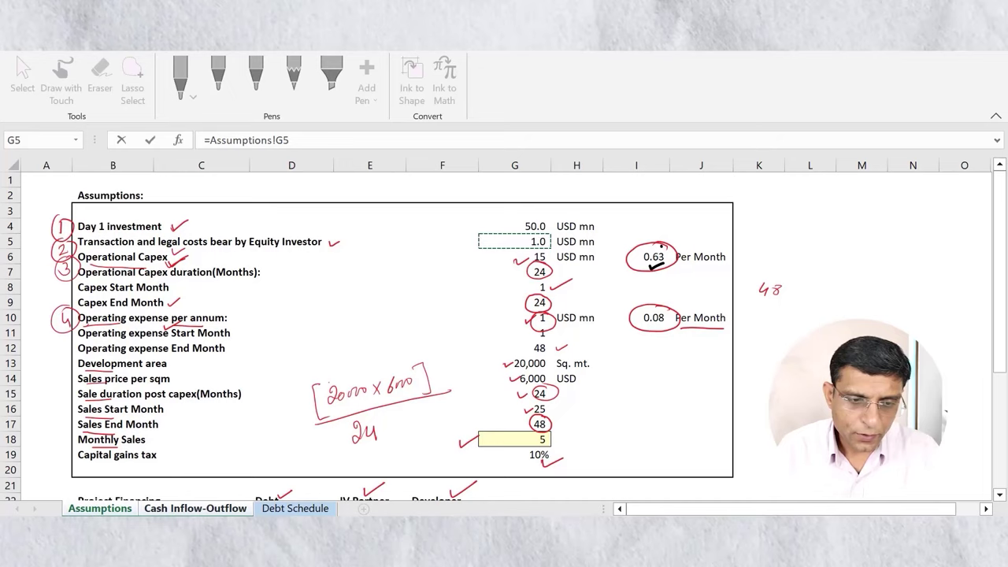
pyautogui.press('Return')
# Step: Check the Operational Capex input on the Assumptions sheet and tick its 0.63 per-month amount in red
pyautogui.press('Left')
pyautogui.press('Left')
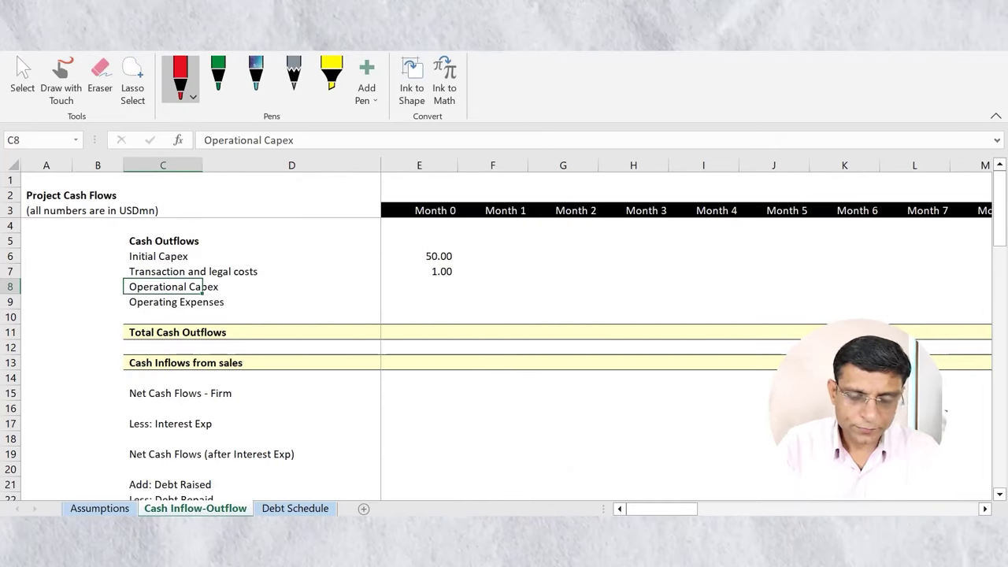
pyautogui.press('Right')
pyautogui.press('Right')
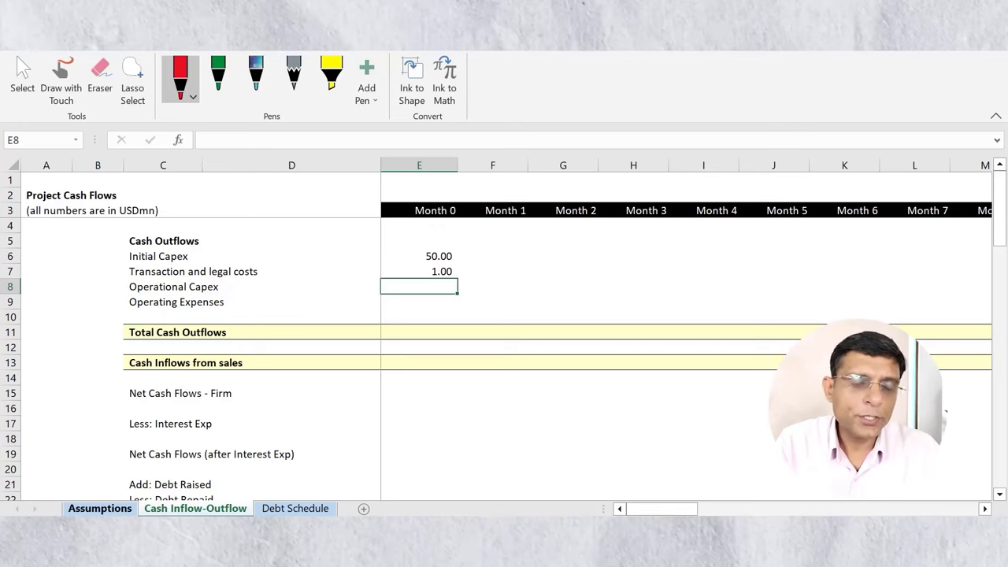
pyautogui.hotkey('ctrl', 'pageup')
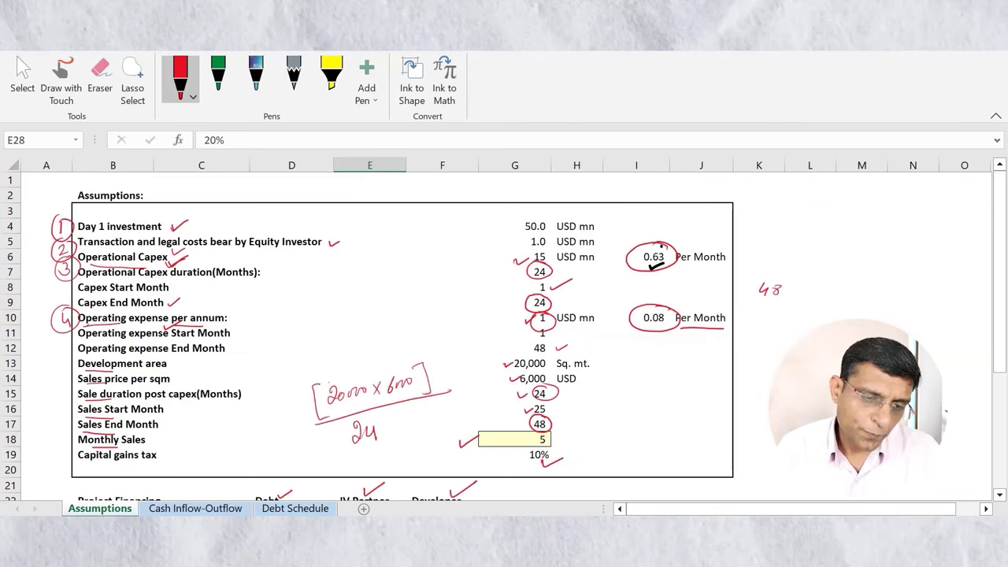
pyautogui.click(514, 256)
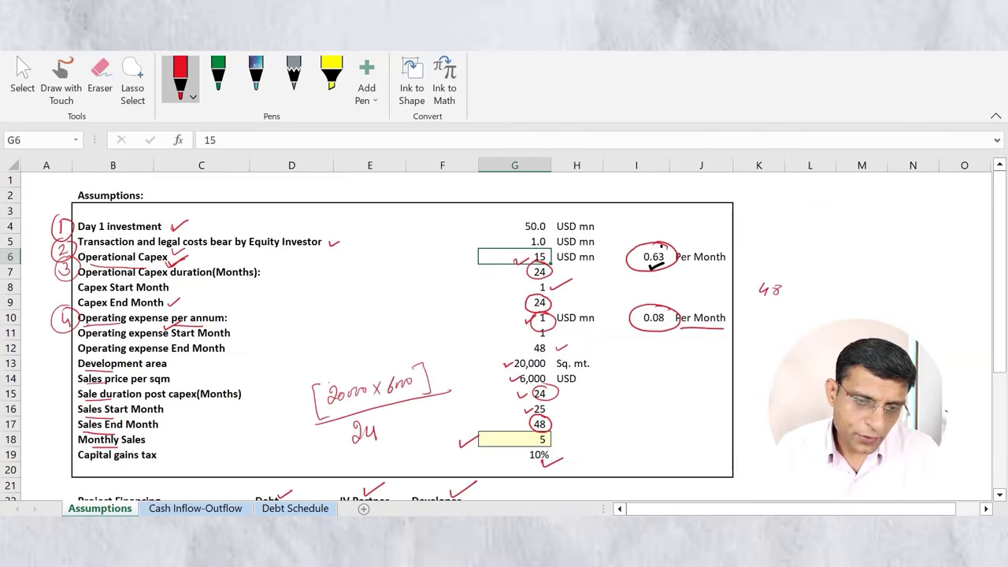
pyautogui.click(654, 257)
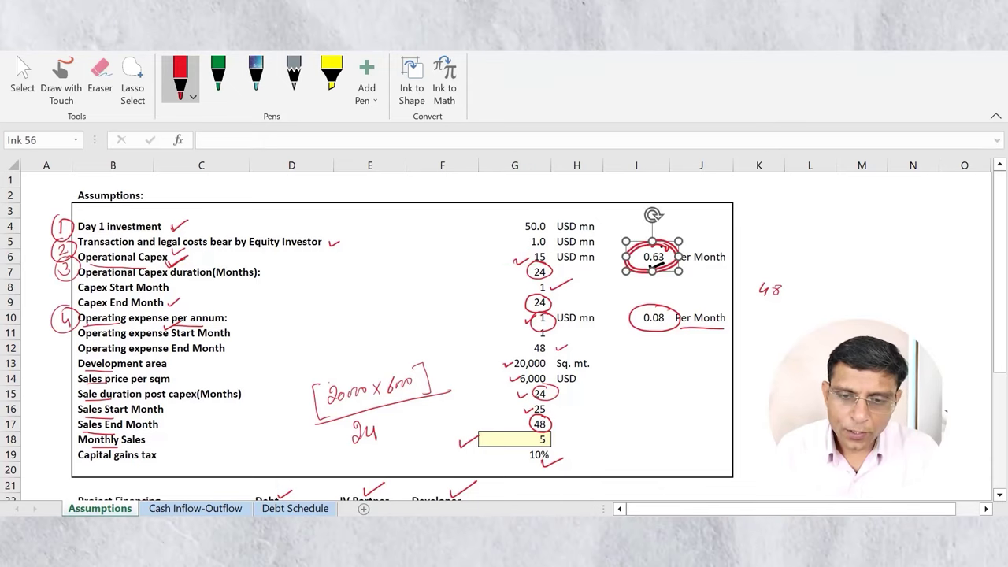
pyautogui.click(576, 257)
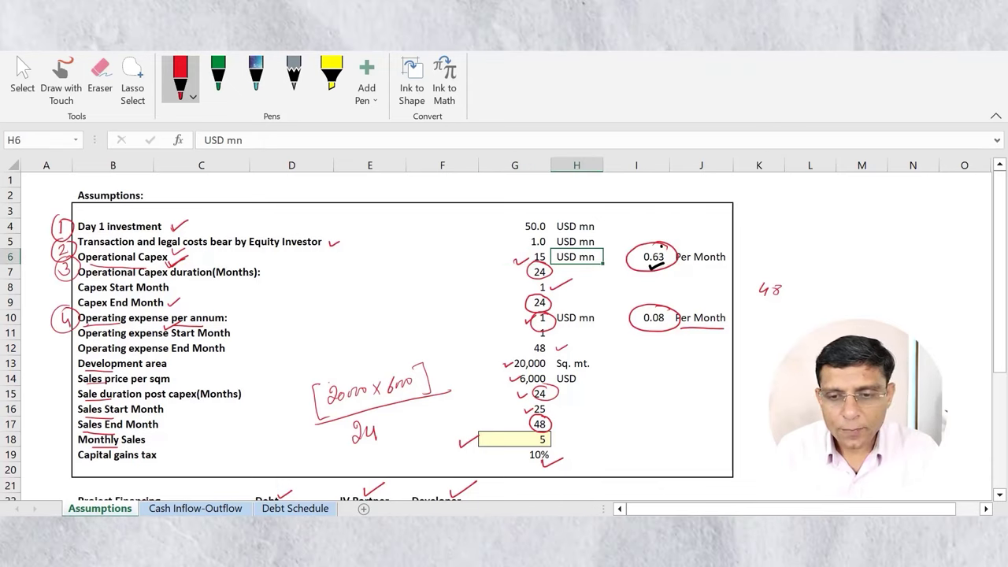
pyautogui.moveTo(631, 256); pyautogui.dragTo(643, 252)
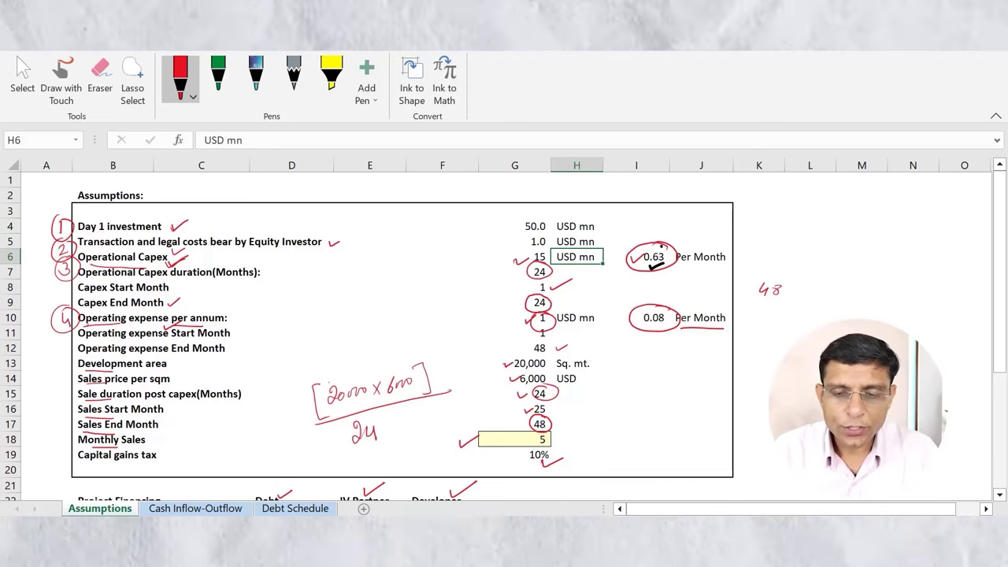
# Step: Underline Capex Start Month, tick its value, tick Capex End Month and its value, and write a circled 1 – 24 beside them in red
pyautogui.moveTo(88, 296); pyautogui.dragTo(129, 295)
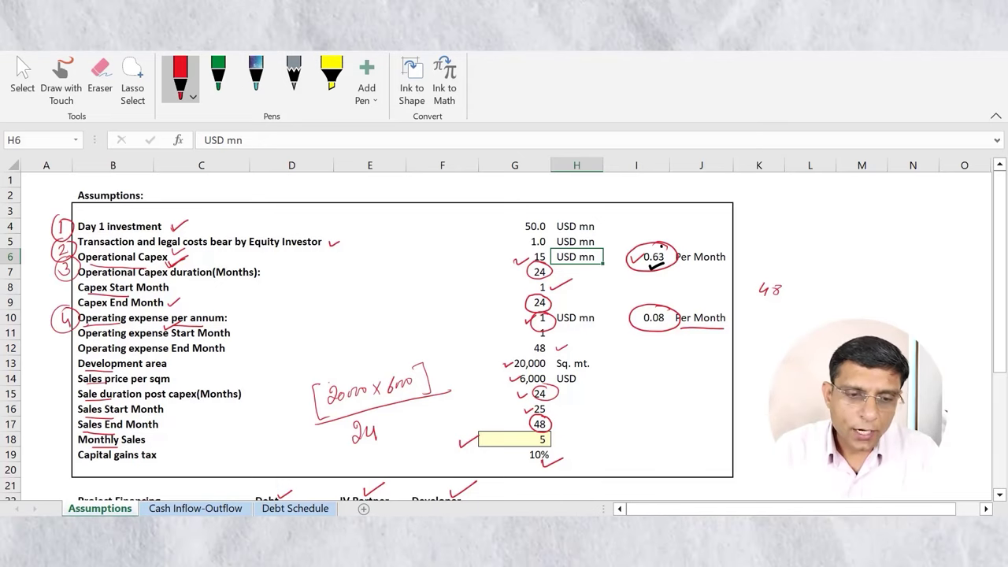
pyautogui.moveTo(528, 286); pyautogui.dragTo(540, 282)
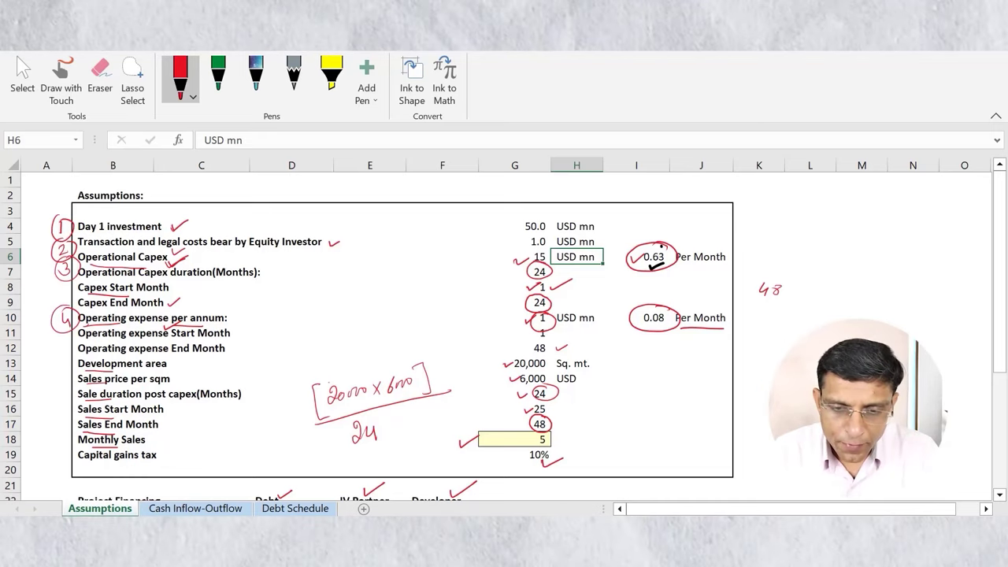
pyautogui.moveTo(171, 305); pyautogui.dragTo(184, 301)
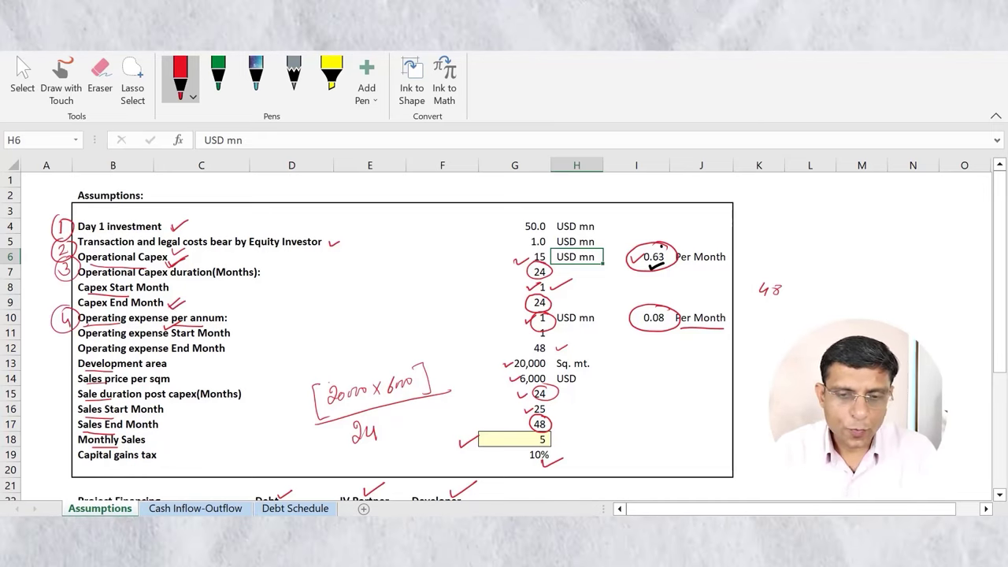
pyautogui.moveTo(514, 307); pyautogui.dragTo(523, 304)
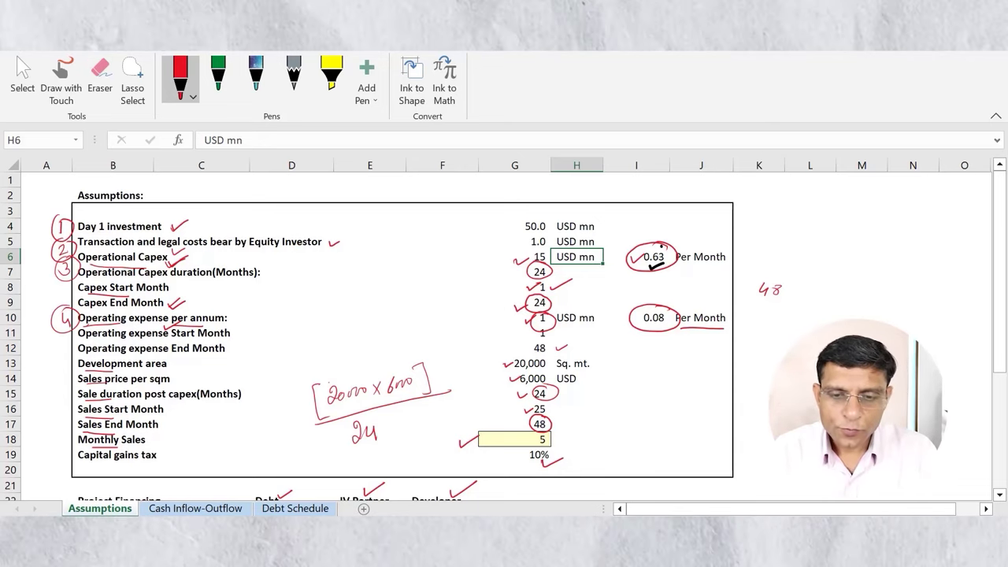
pyautogui.moveTo(341, 266)
pyautogui.mouseDown()
pyautogui.moveTo(346, 280)
pyautogui.moveTo(409, 268)
pyautogui.moveTo(324, 265)
pyautogui.moveTo(394, 291)
pyautogui.moveTo(417, 246)
pyautogui.mouseUp()
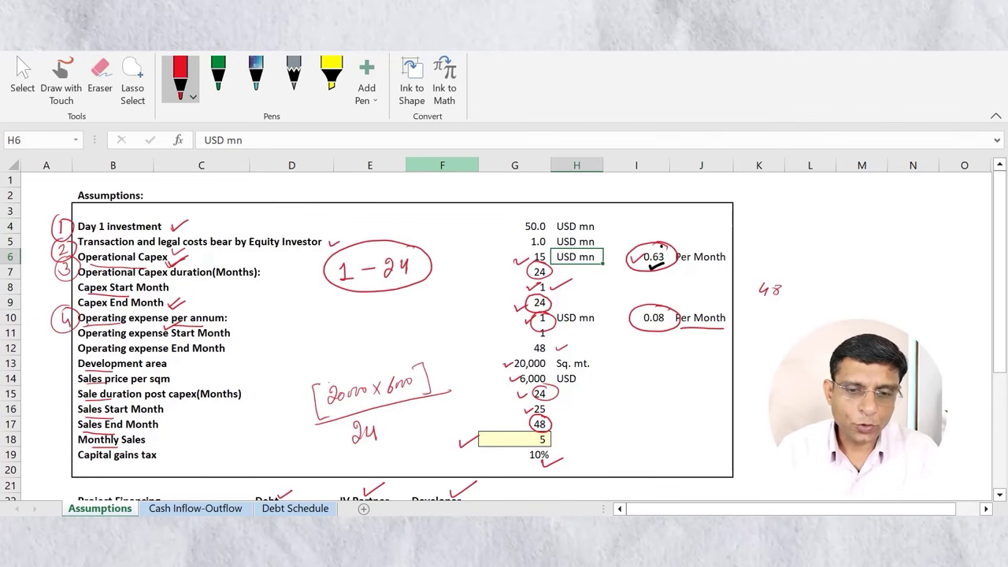
# Step: Link the Month 1 Operational Capex in F8 of Cash Inflow-Outflow to the per-month amount with =Assumptions!I6
pyautogui.hotkey('ctrl', 'pagedown')
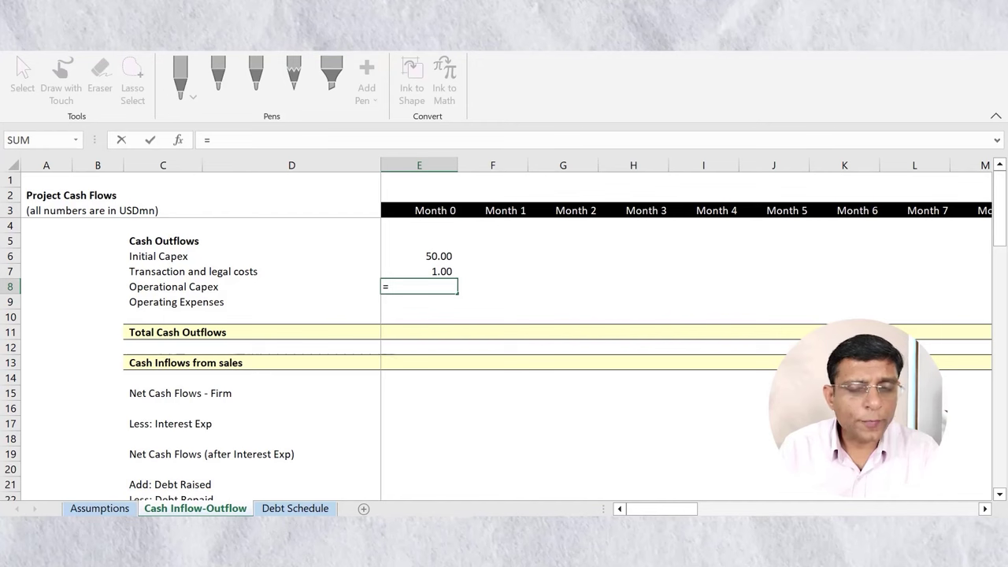
pyautogui.press('Escape')
pyautogui.click(493, 286)
pyautogui.write('=')
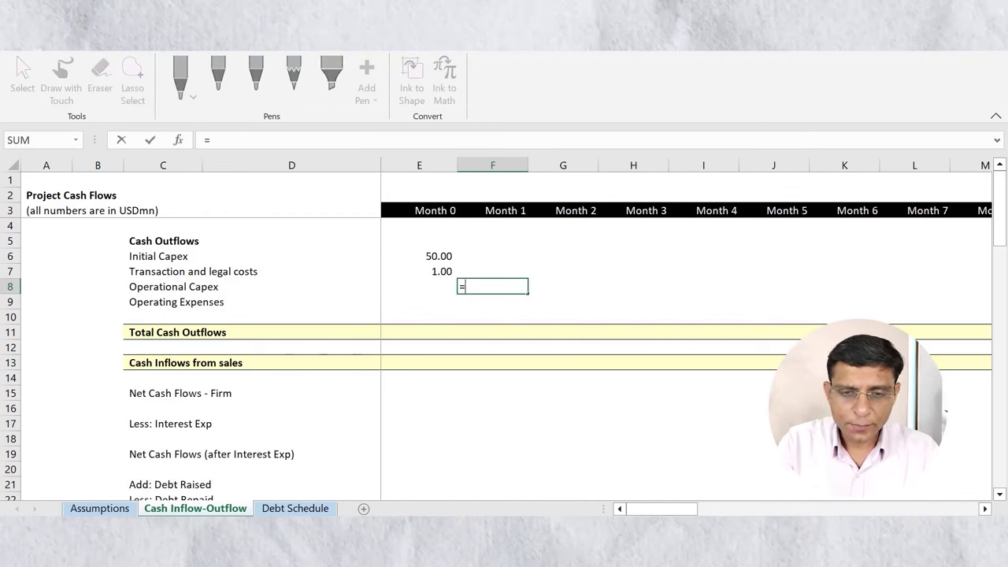
pyautogui.click(99, 508)
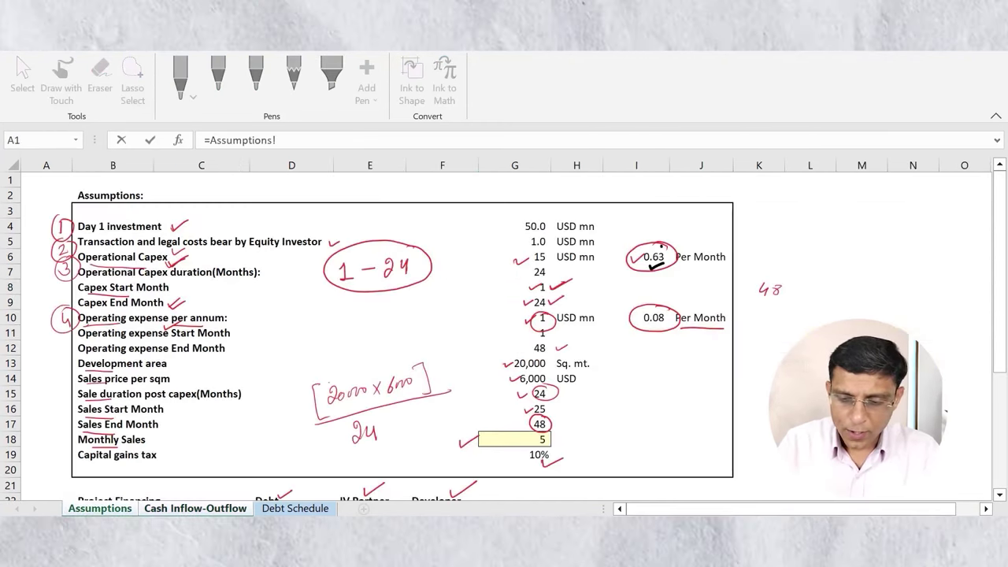
pyautogui.click(646, 257)
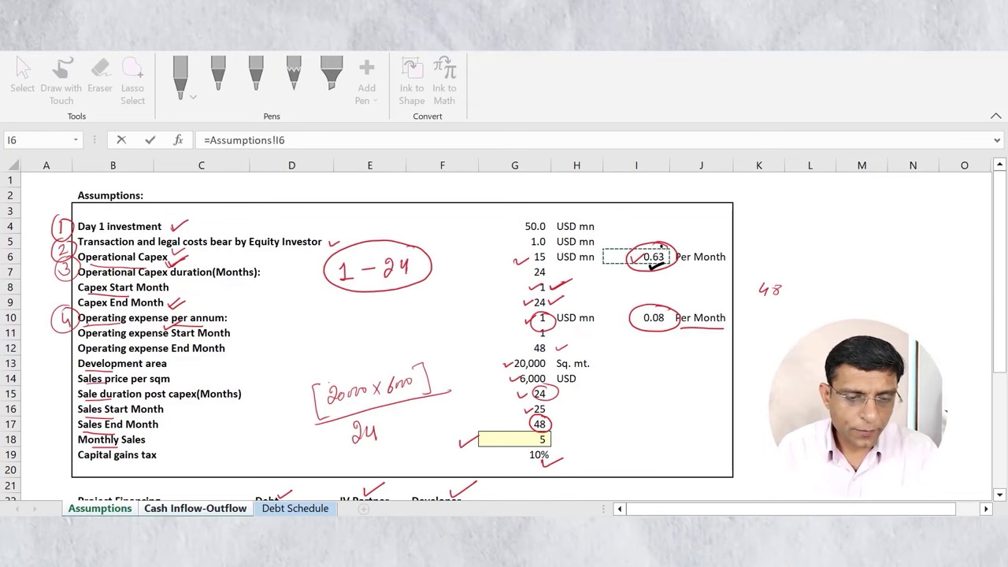
pyautogui.press('Return')
# Step: Set the Month 2 Operational Capex in G8 equal to the Month 1 cell with =F8
pyautogui.press('Right')
pyautogui.press('Up')
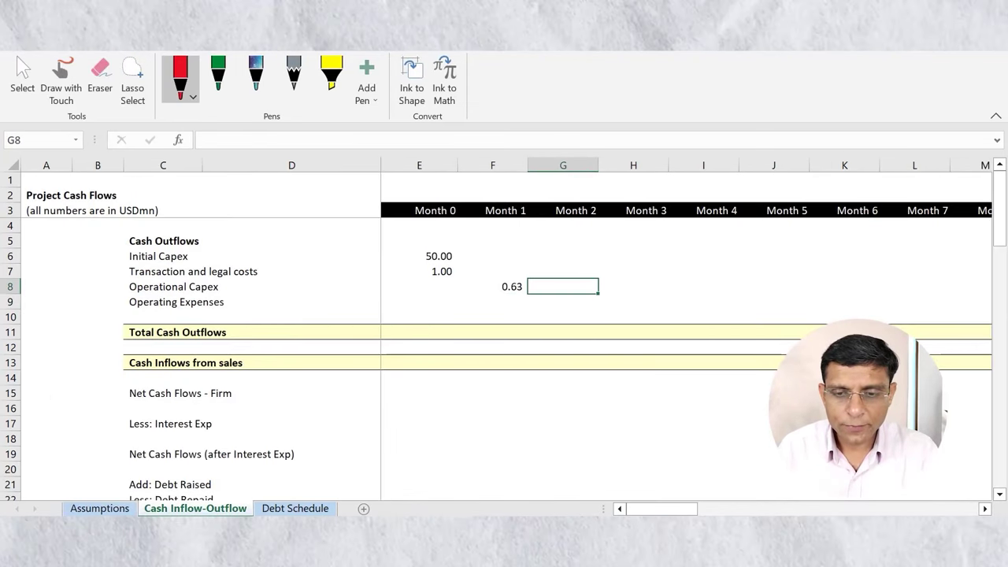
pyautogui.write('=')
pyautogui.press('Left')
pyautogui.press('Return')
pyautogui.press('Up')
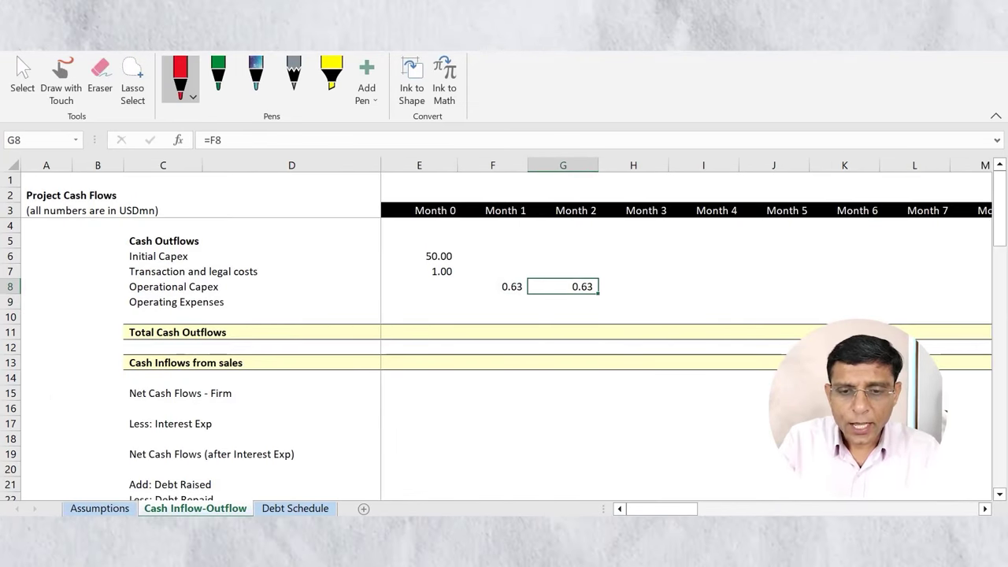
# Step: Revisit the capex timing on the Assumptions sheet, then circle and tick the Month 1 header of Cash Inflow-Outflow in red
pyautogui.press('Left')
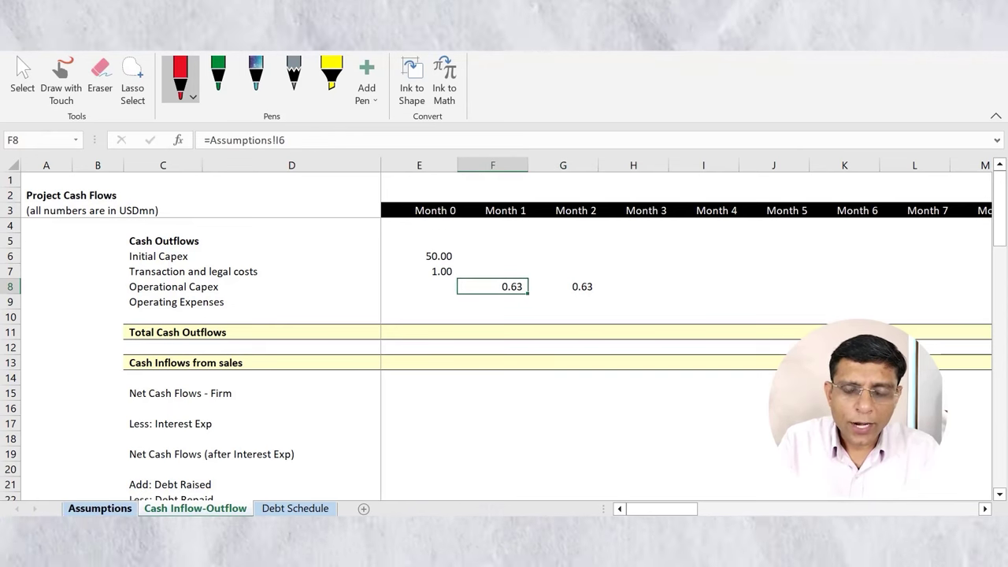
pyautogui.hotkey('ctrl', 'pageup')
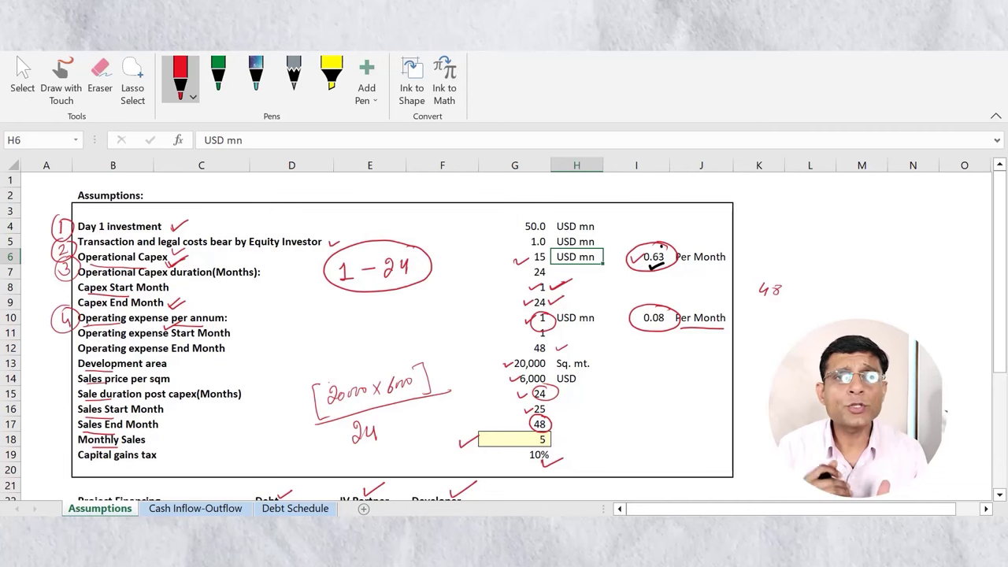
pyautogui.hotkey('ctrl', 'pagedown')
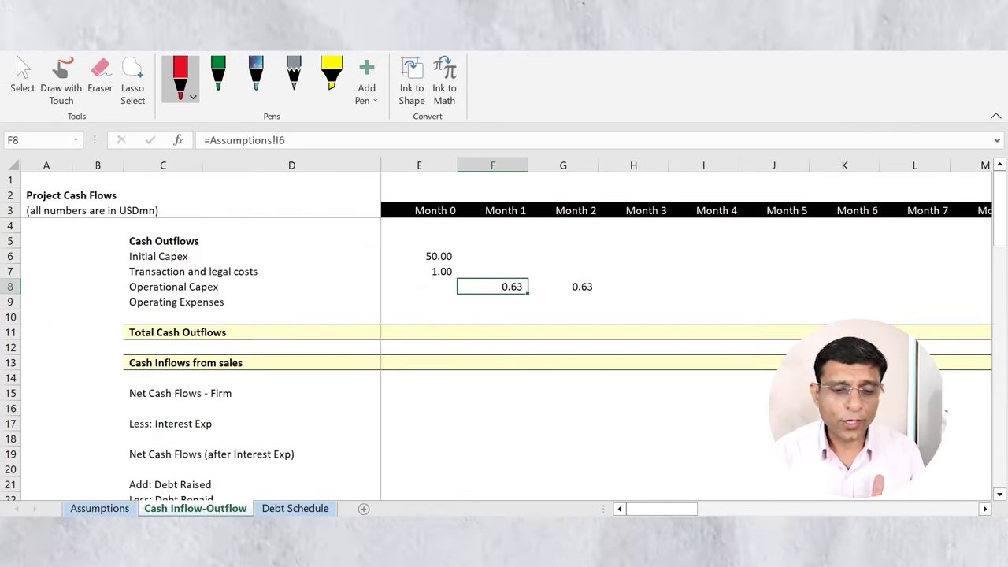
pyautogui.write('=')
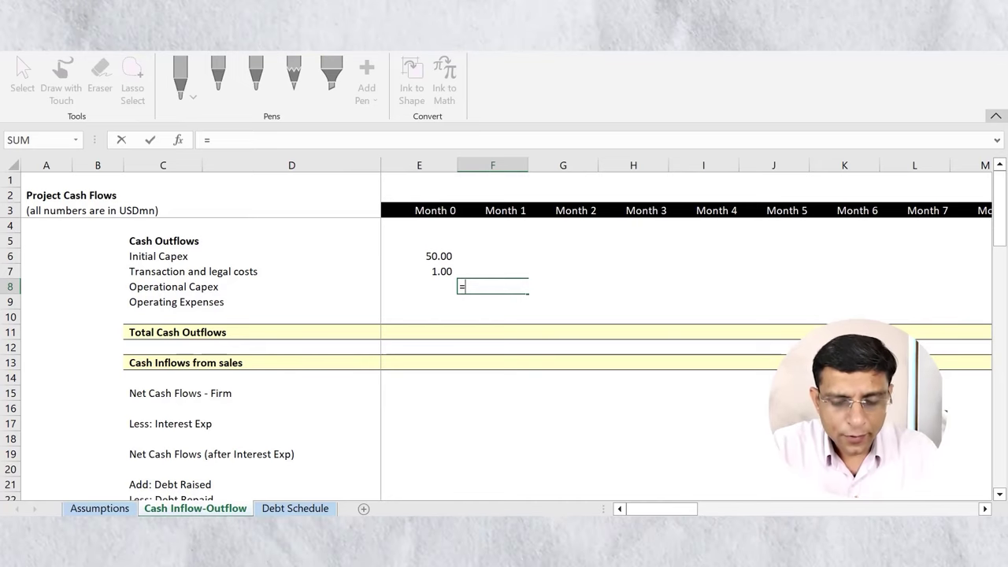
pyautogui.press('Escape')
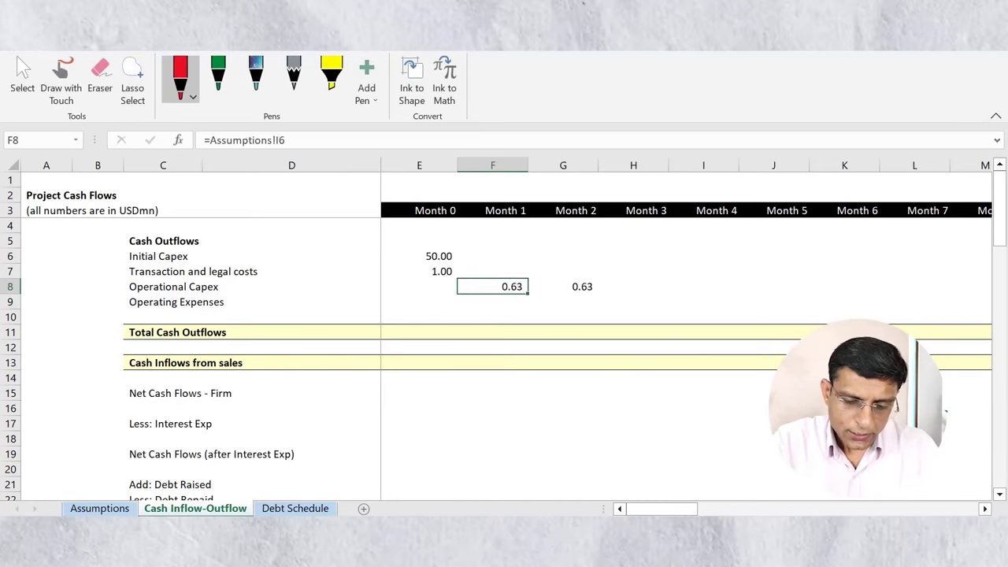
pyautogui.moveTo(515, 196)
pyautogui.mouseDown()
pyautogui.moveTo(478, 201)
pyautogui.moveTo(474, 214)
pyautogui.moveTo(536, 214)
pyautogui.moveTo(523, 195)
pyautogui.moveTo(522, 219)
pyautogui.mouseUp()
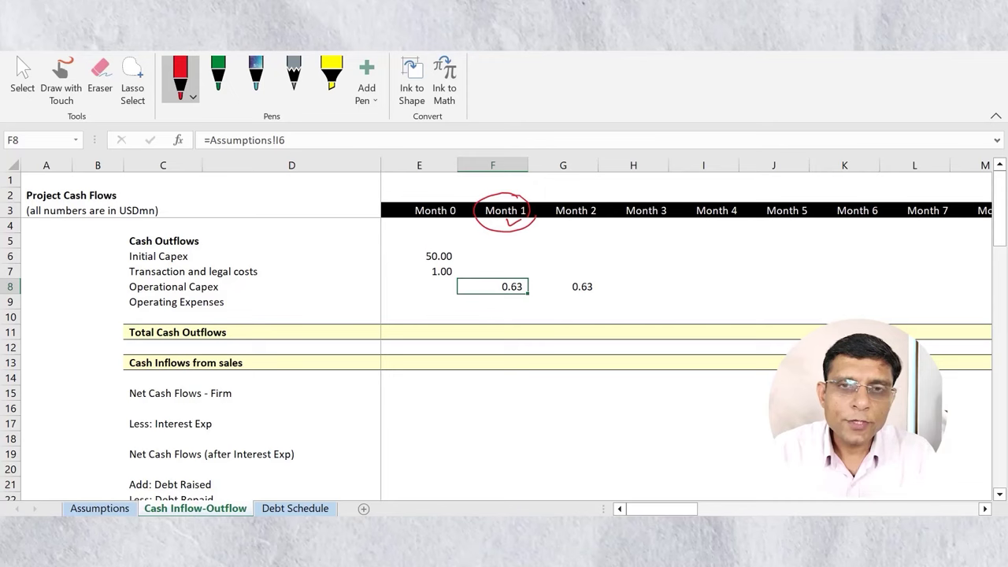
# Step: On the Assumptions sheet, tick and bracket Capex Start Month and Capex End Month in red, and tick their values
pyautogui.hotkey('ctrl', 'pageup')
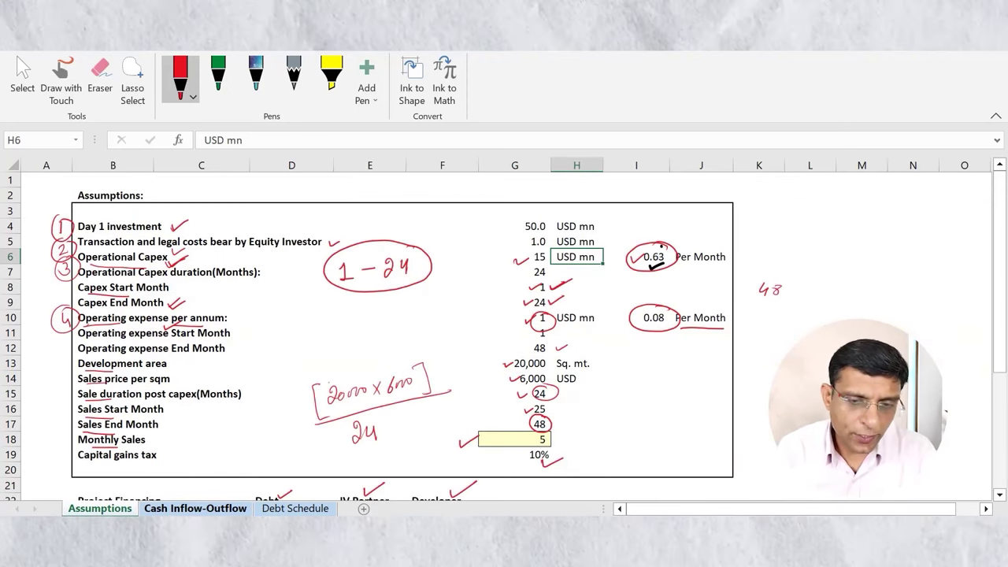
pyautogui.moveTo(171, 290)
pyautogui.mouseDown()
pyautogui.moveTo(186, 284)
pyautogui.moveTo(189, 304)
pyautogui.mouseUp()
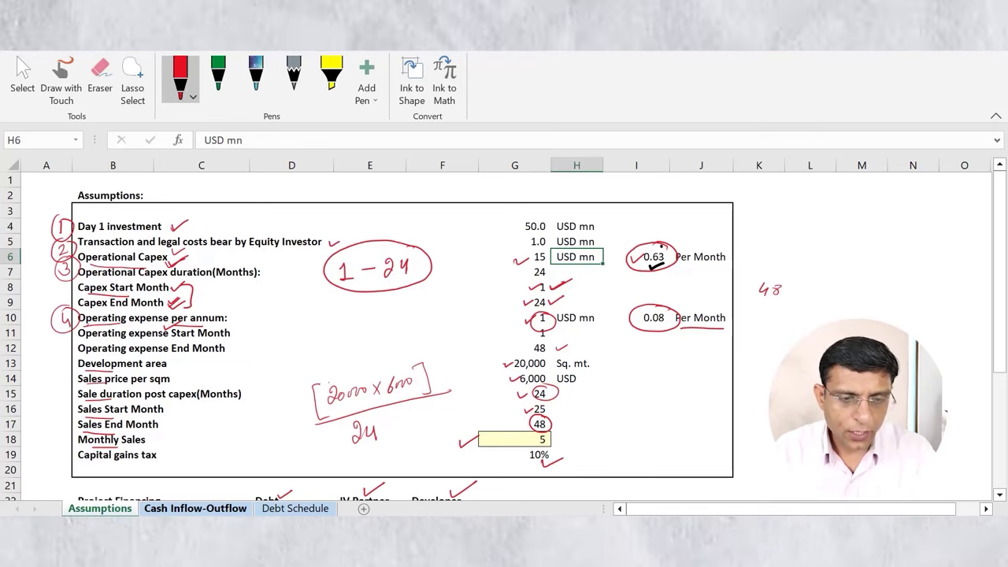
pyautogui.moveTo(515, 286); pyautogui.dragTo(527, 283)
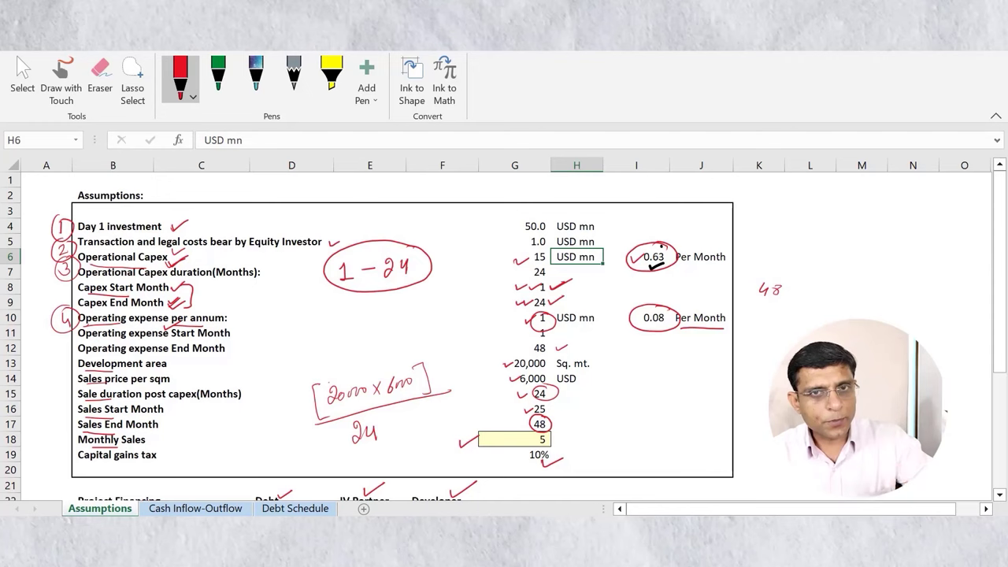
pyautogui.press('Right')
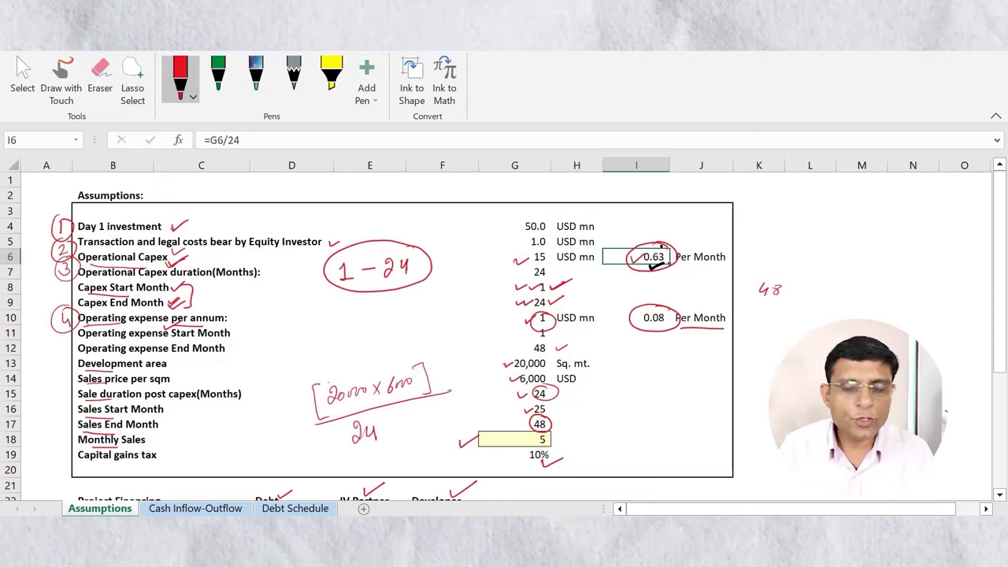
# Step: Begin an IF(AND()) formula in F8 of Cash Inflow-Outflow with the start-month condition F3>=Assumptions!G8
pyautogui.click(194, 508)
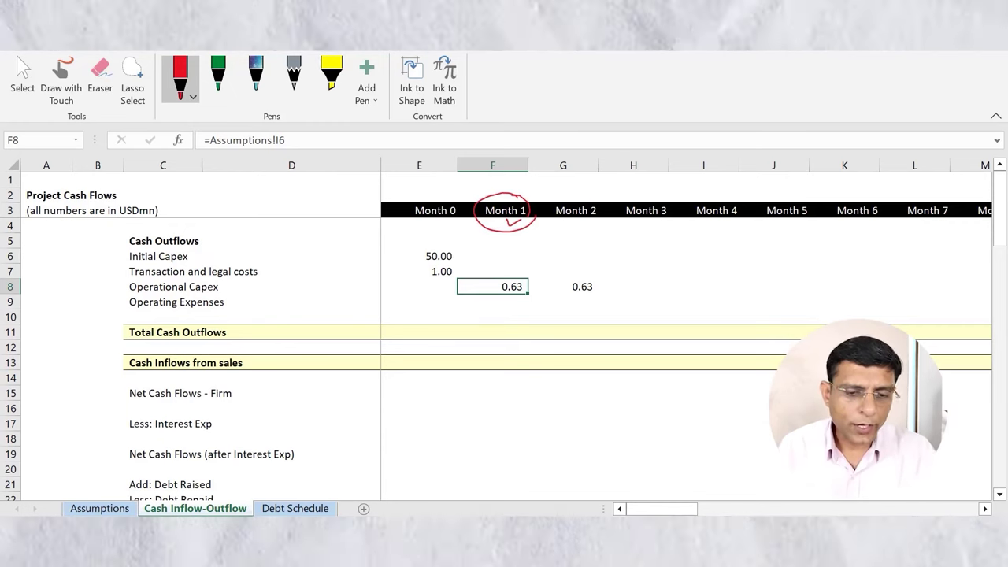
pyautogui.write('=if')
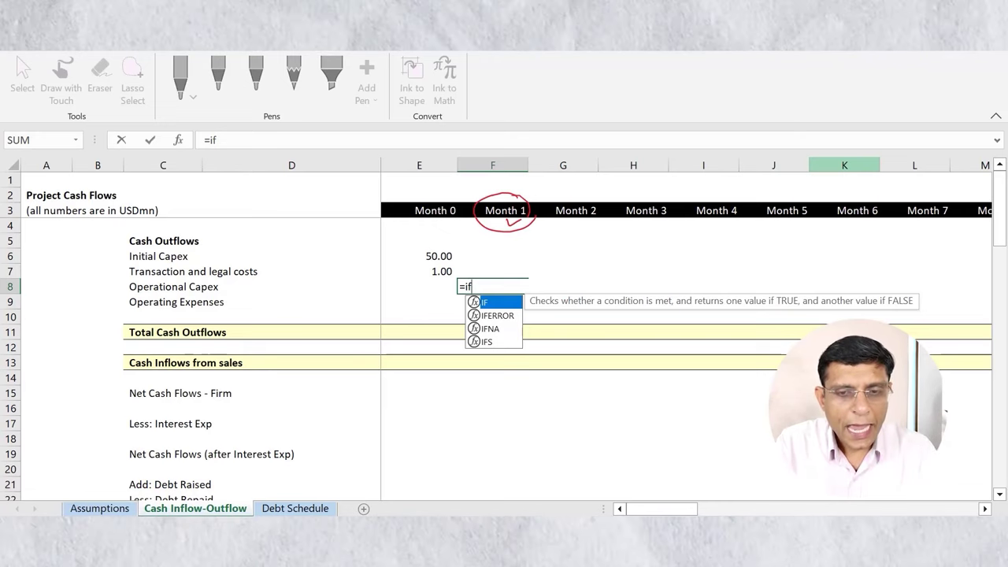
pyautogui.write('(')
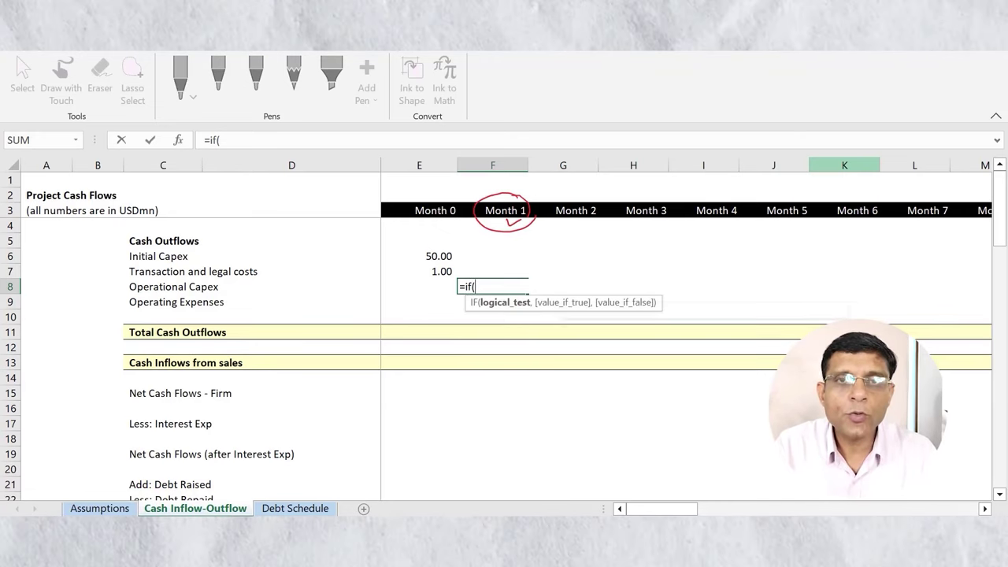
pyautogui.write('and(')
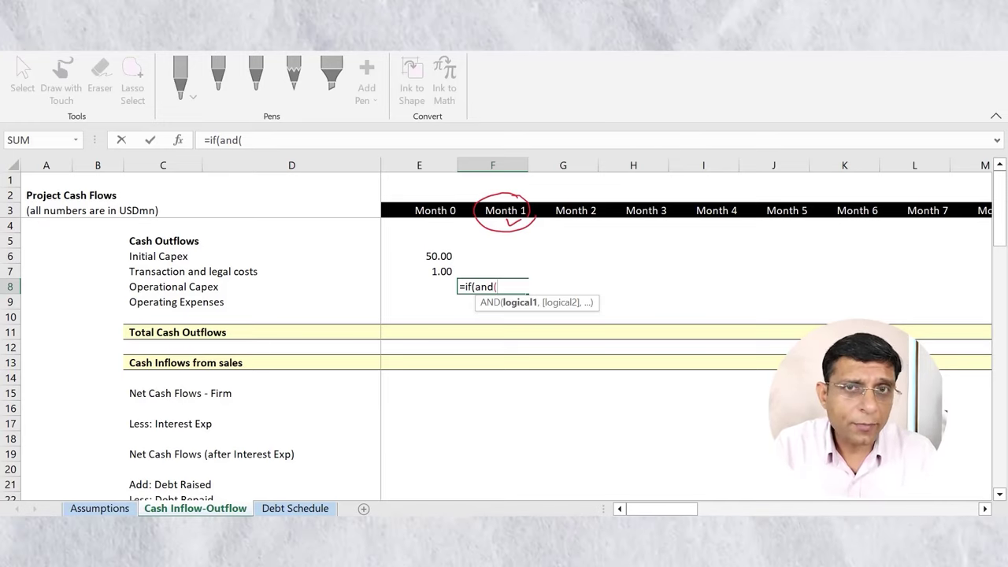
pyautogui.click(492, 211)
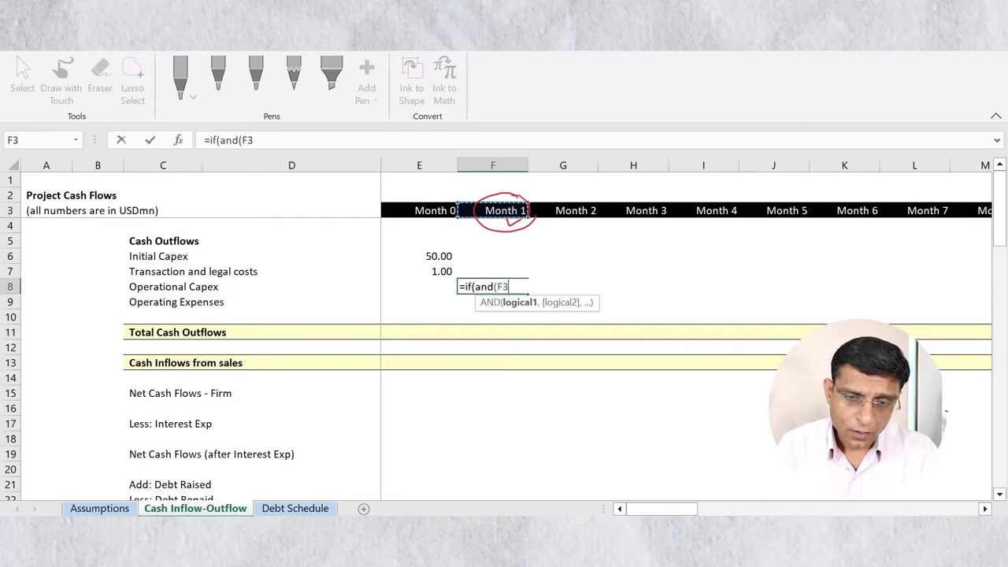
pyautogui.write('>=')
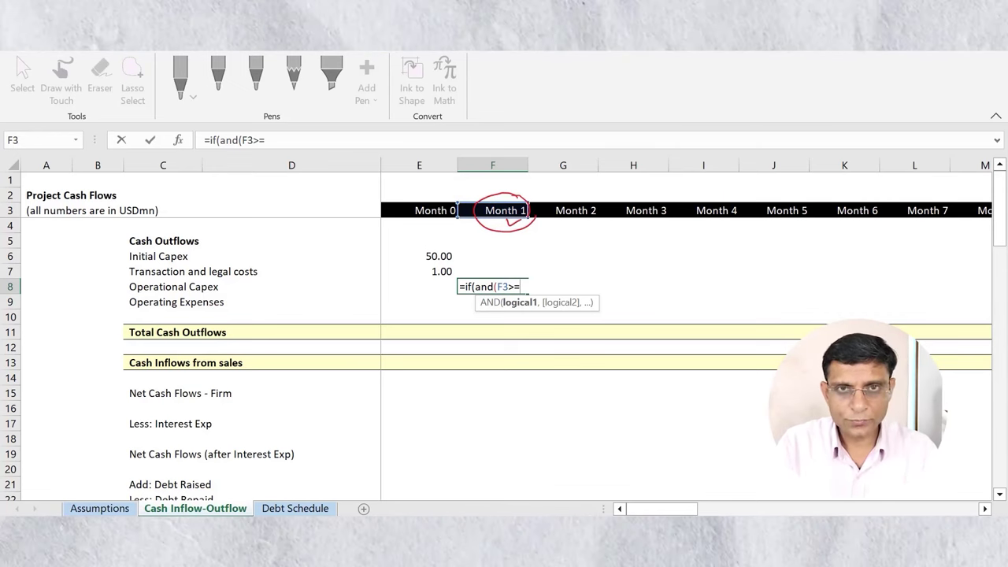
pyautogui.click(99, 508)
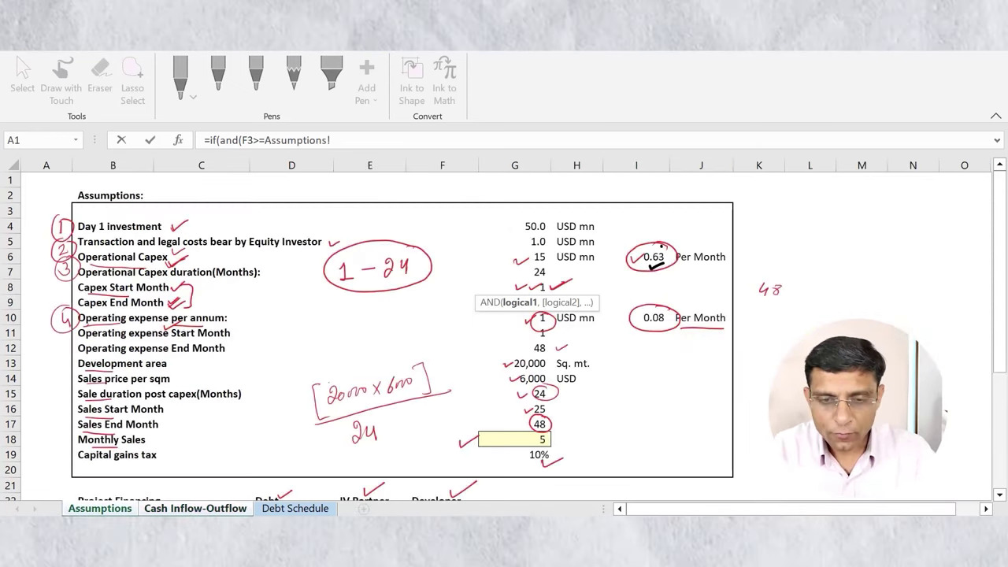
pyautogui.click(201, 287)
pyautogui.press('Right')
pyautogui.press('Right')
pyautogui.press('Right')
pyautogui.press('Right')
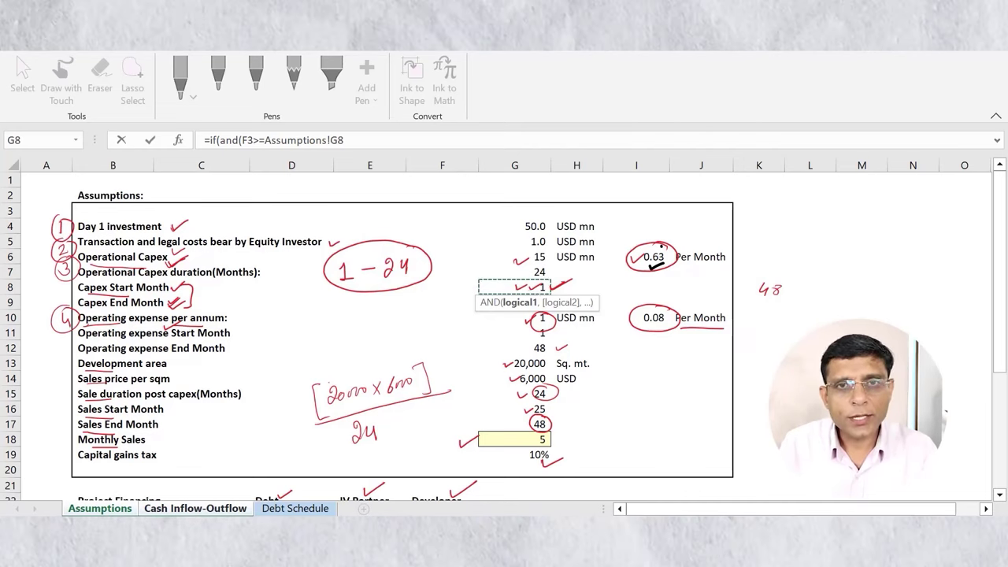
# Step: Add the end-month condition 'Cash Inflow-Outflow'!F3<=Assumptions!G9 to the F8 formula and close the AND test
pyautogui.write(',')
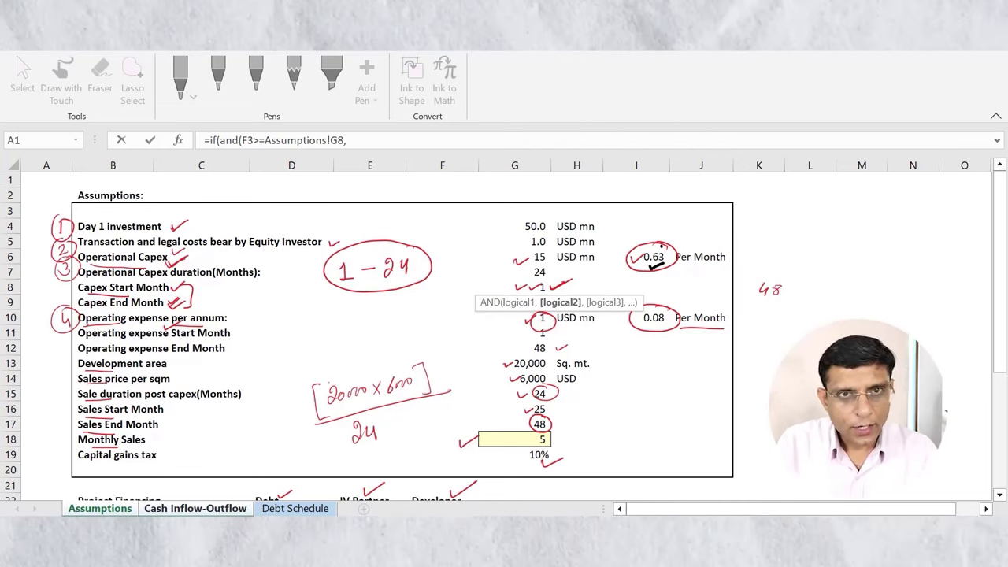
pyautogui.hotkey('ctrl', 'pagedown')
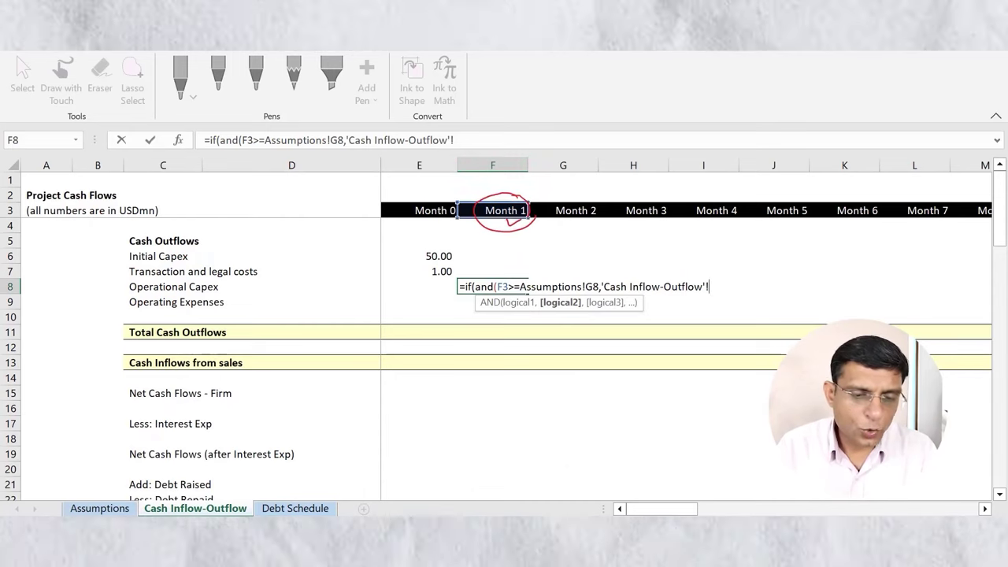
pyautogui.click(492, 210)
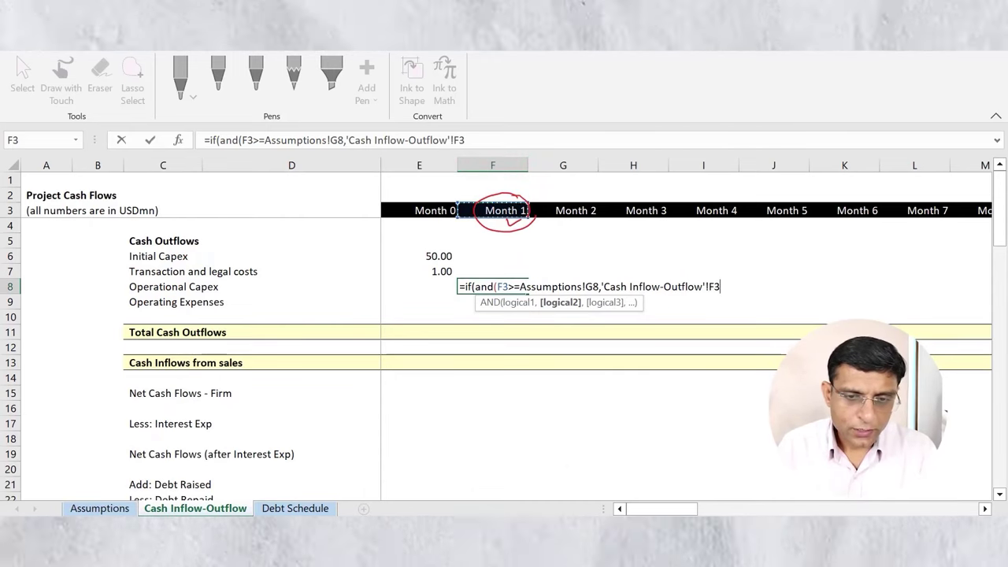
pyautogui.write('<=')
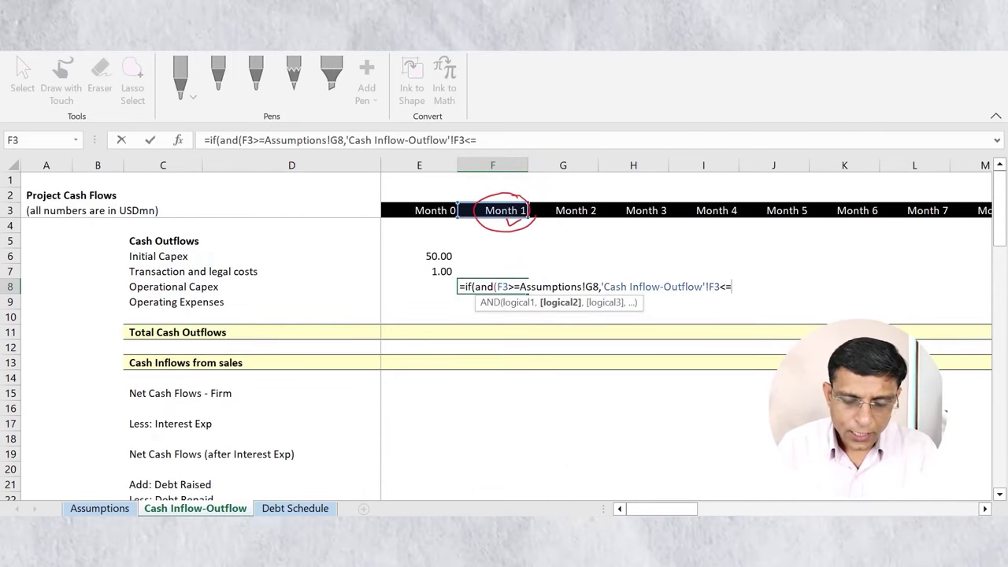
pyautogui.hotkey('ctrl', 'pageup')
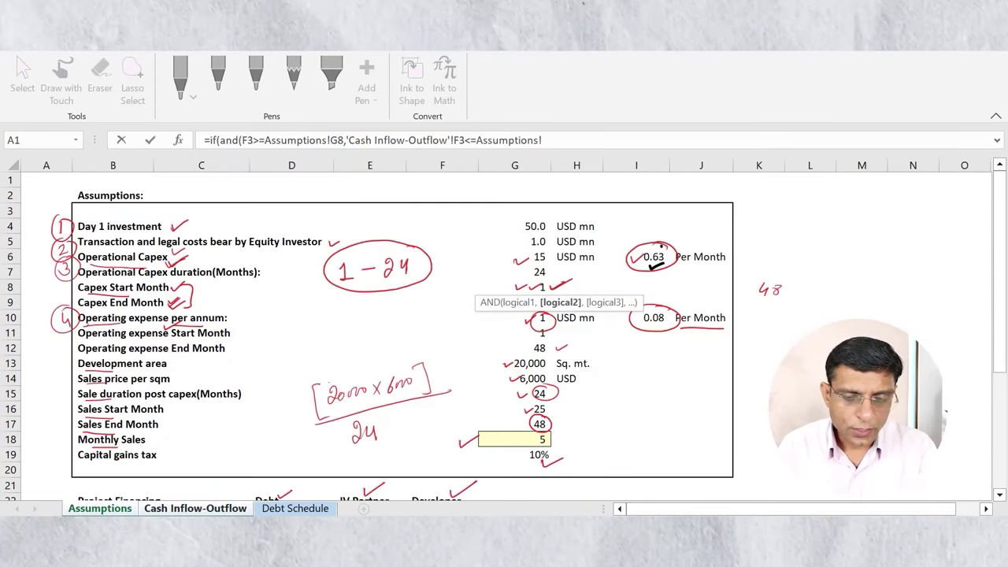
pyautogui.press('Down')
pyautogui.press('Right')
pyautogui.press('Right')
pyautogui.press('Right')
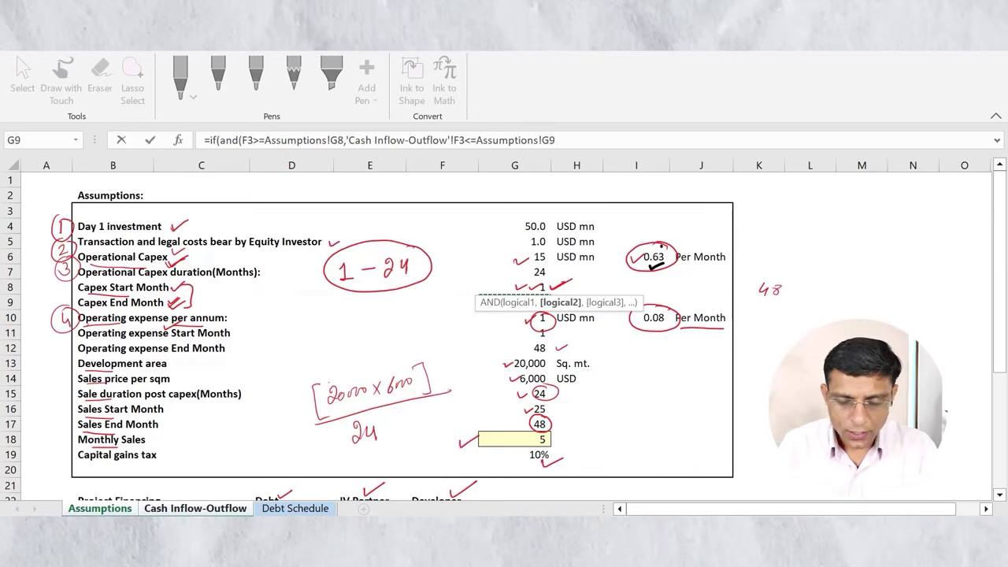
pyautogui.write(')')
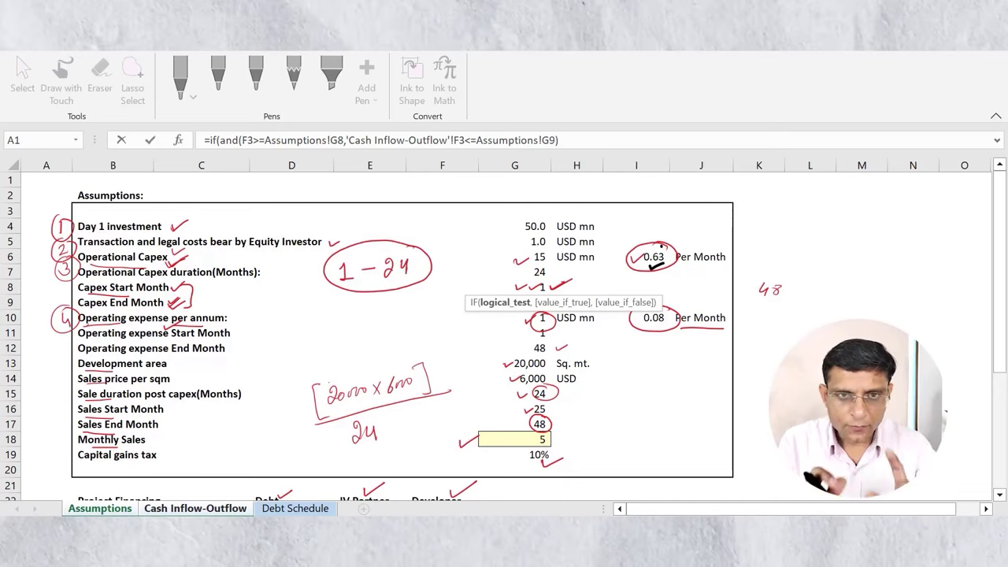
# Step: Complete the F8 formula to return Assumptions!I6 when the test is true and 0 otherwise
pyautogui.write(',')
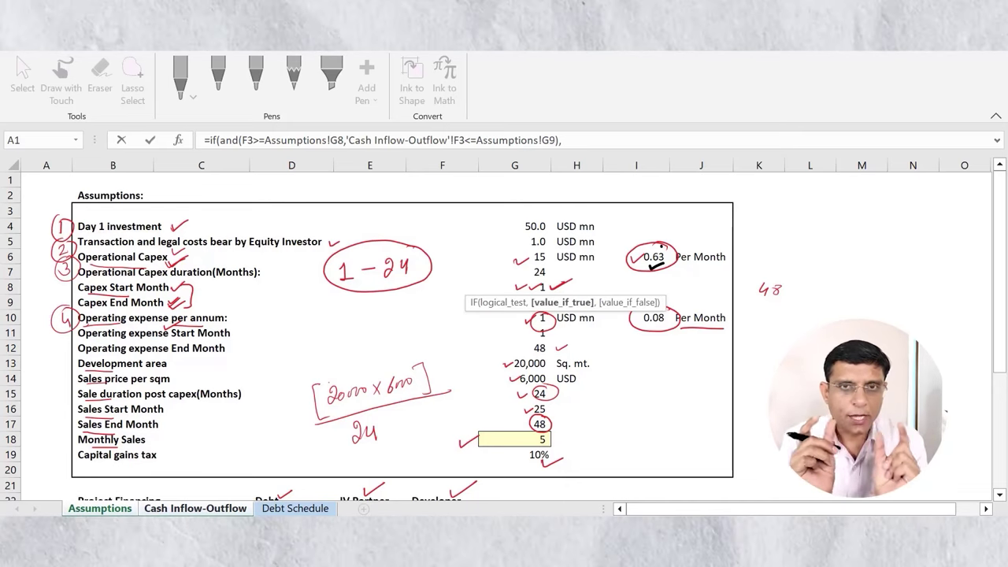
pyautogui.click(653, 257)
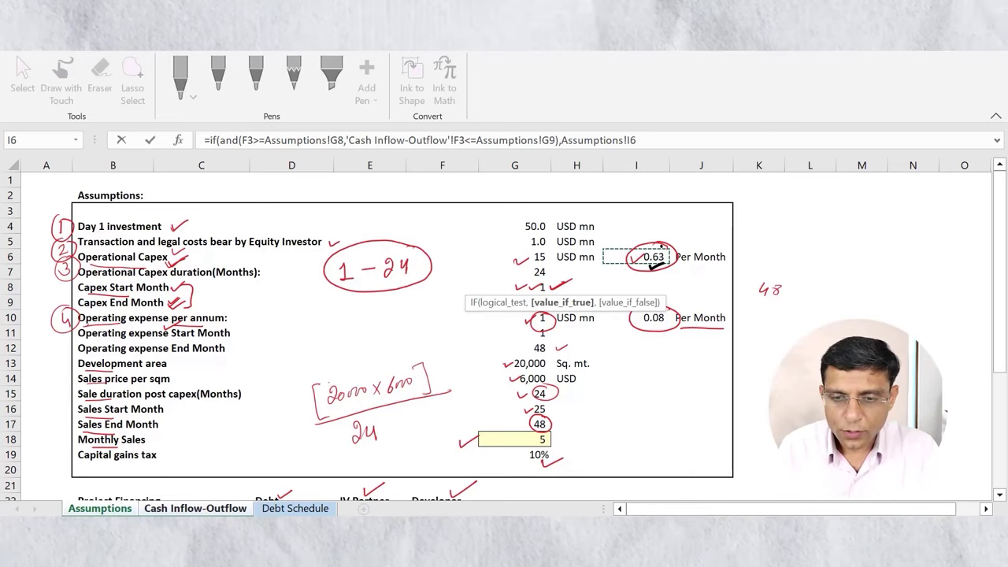
pyautogui.write(',0')
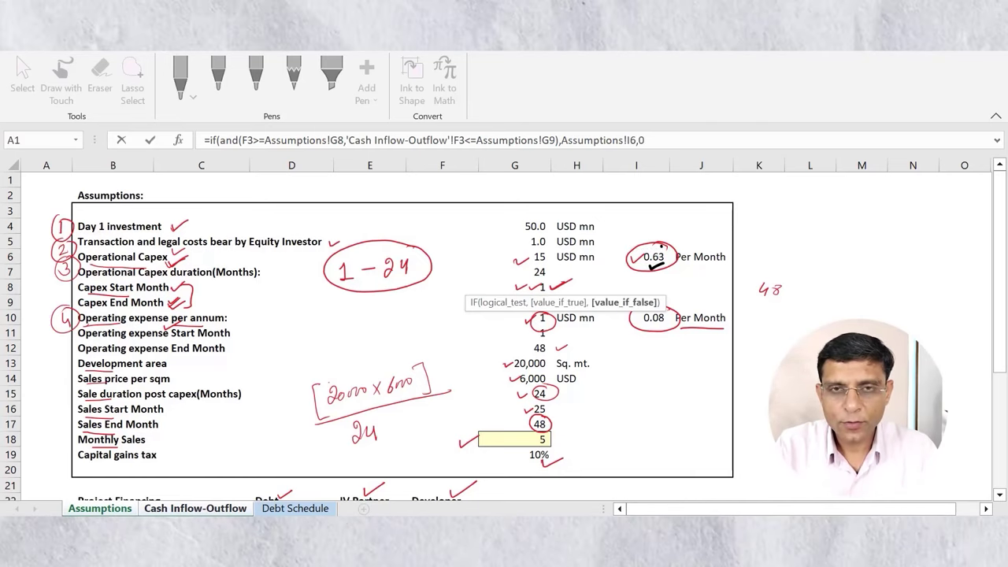
pyautogui.write(')')
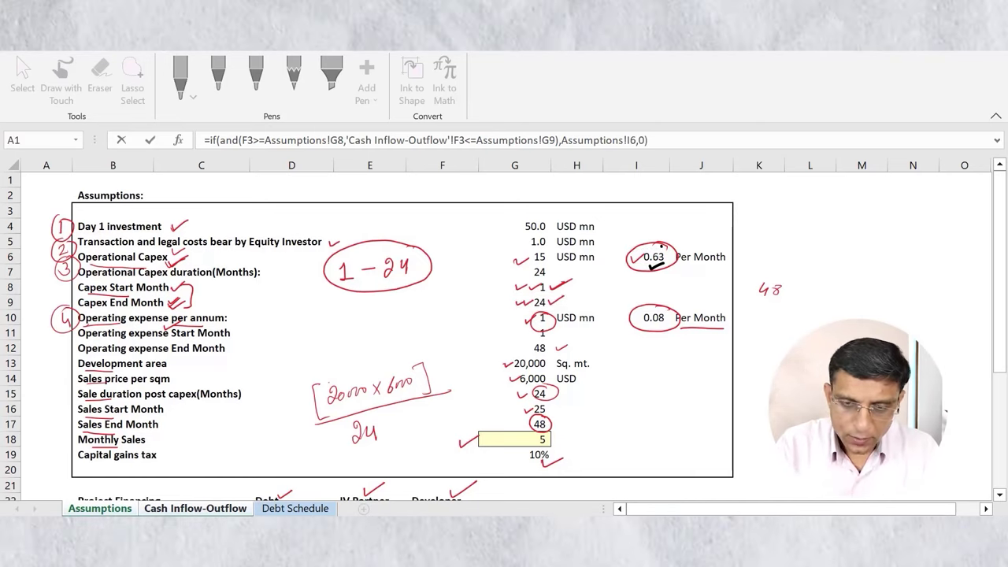
pyautogui.hotkey('ctrl', 'Return')
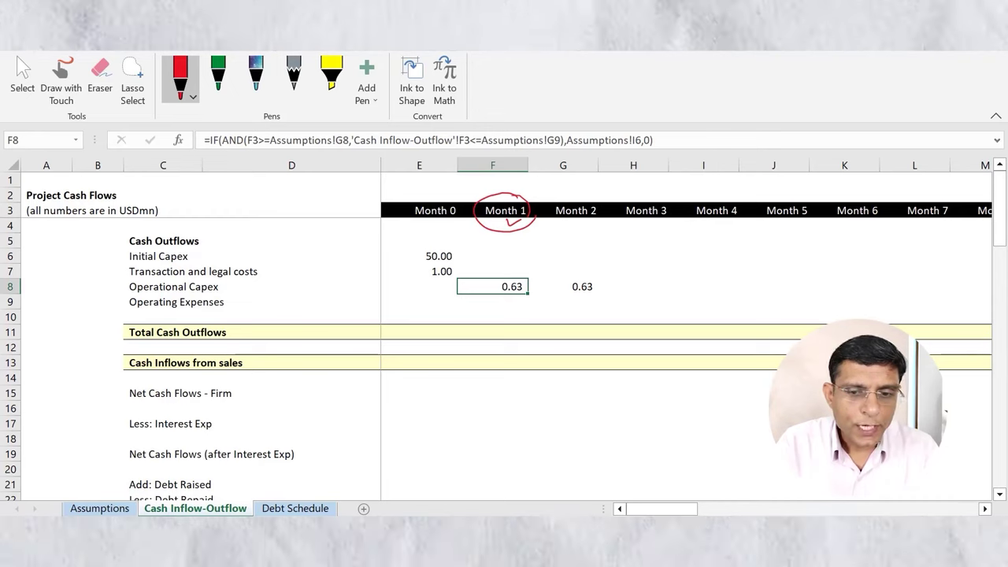
# Step: In the first condition of the F8 formula, lock the references as F$3 and Assumptions!$G$8
pyautogui.click(492, 211)
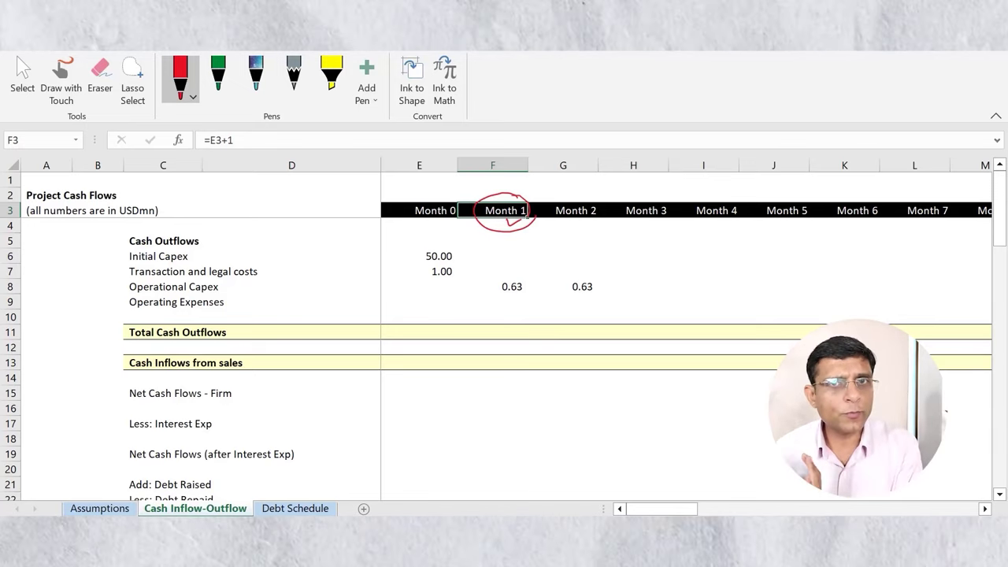
pyautogui.click(493, 287)
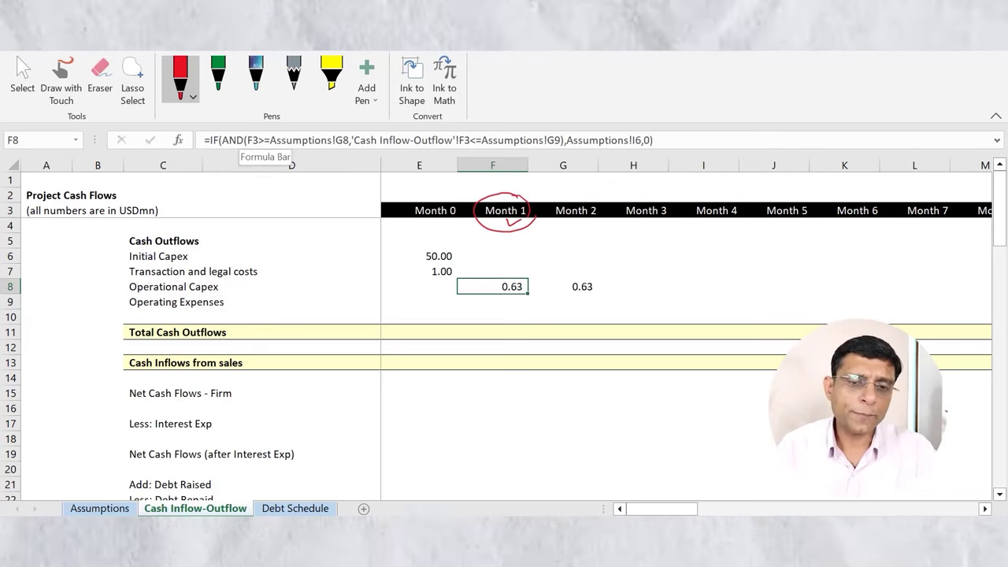
pyautogui.click(258, 140)
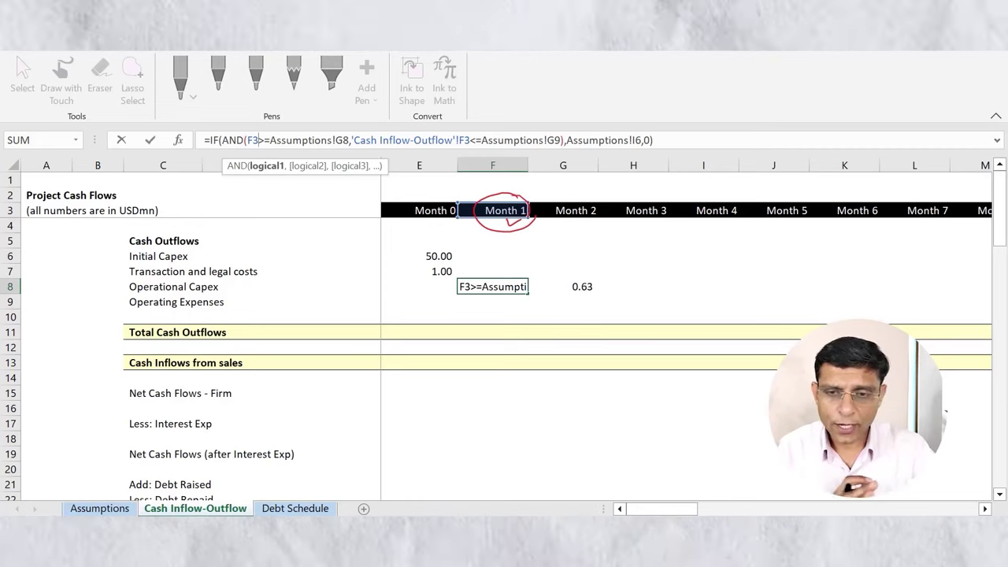
pyautogui.click(253, 140)
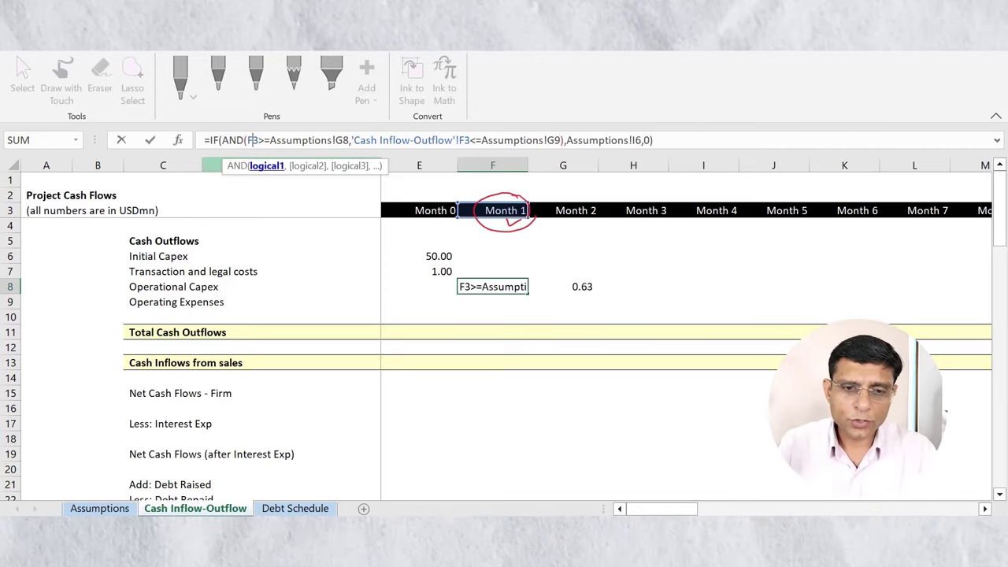
pyautogui.write('$')
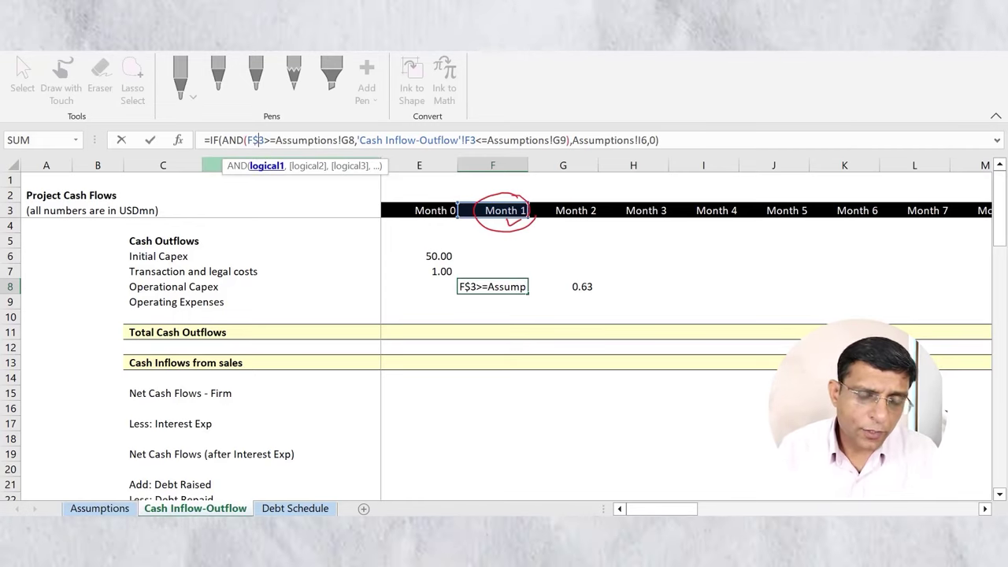
pyautogui.click(349, 140)
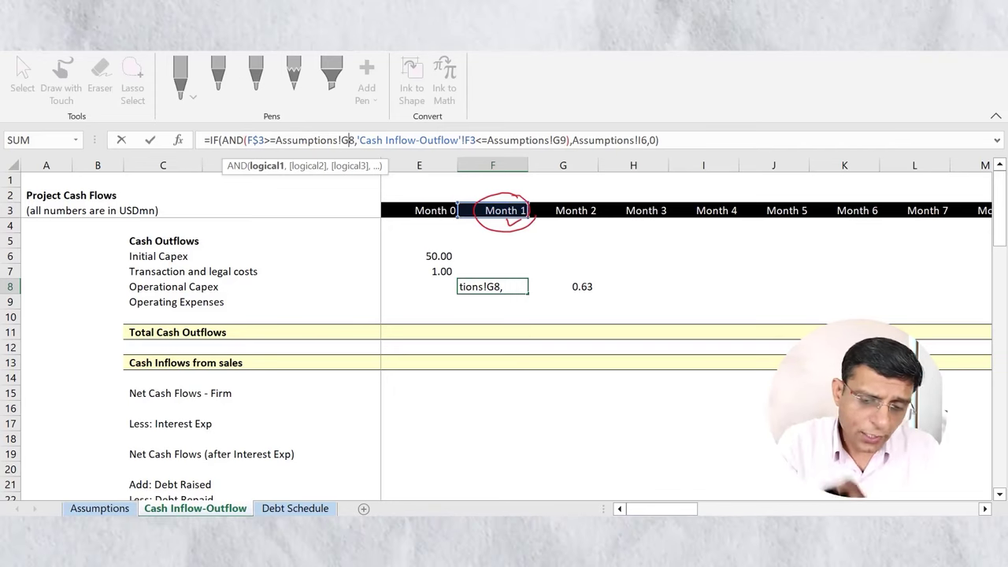
pyautogui.click(633, 287)
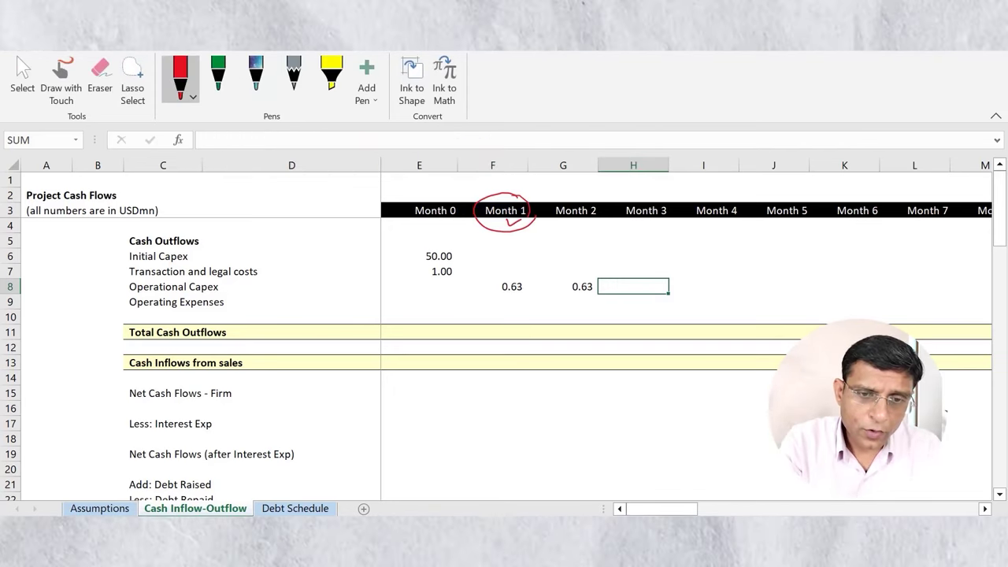
pyautogui.click(492, 287)
pyautogui.click(341, 140)
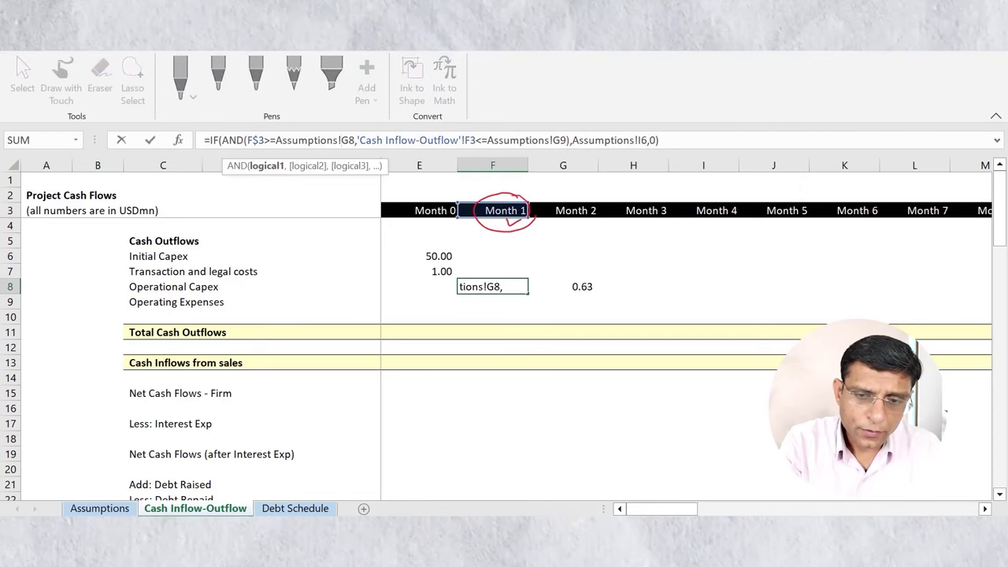
pyautogui.press('F4')
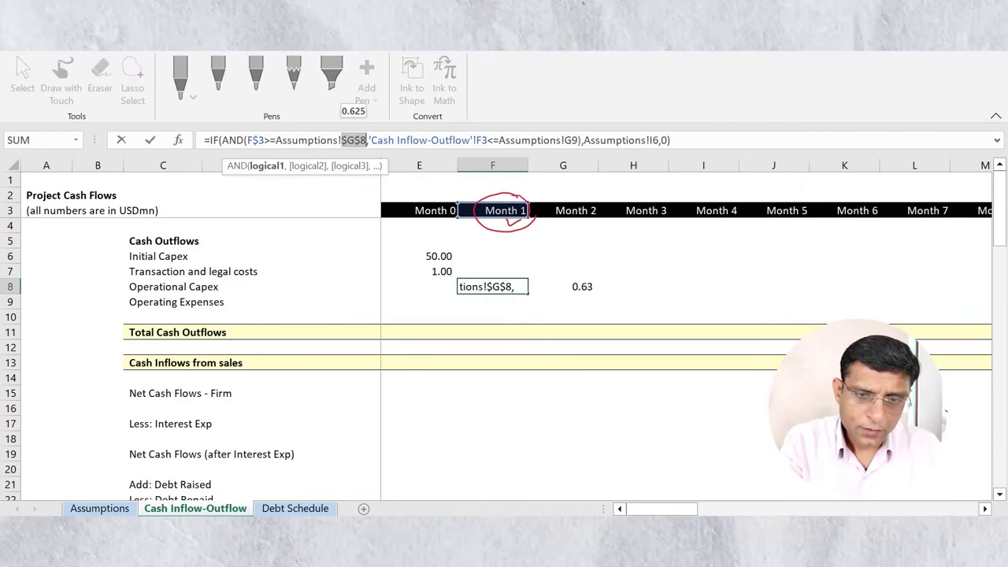
# Step: In the second condition of the F8 formula, lock the references as F$3 and Assumptions!$G$9
pyautogui.click(481, 140)
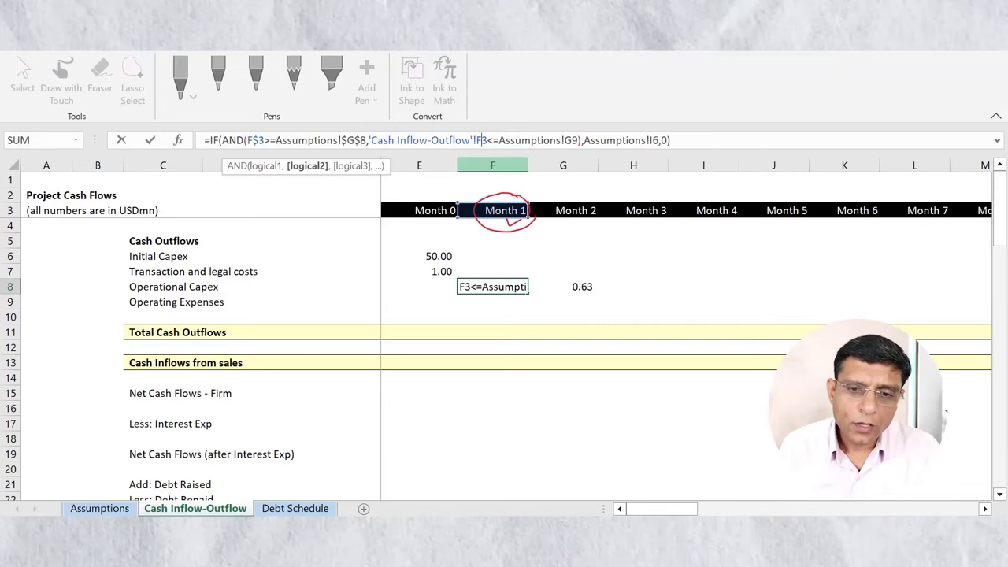
pyautogui.write('$')
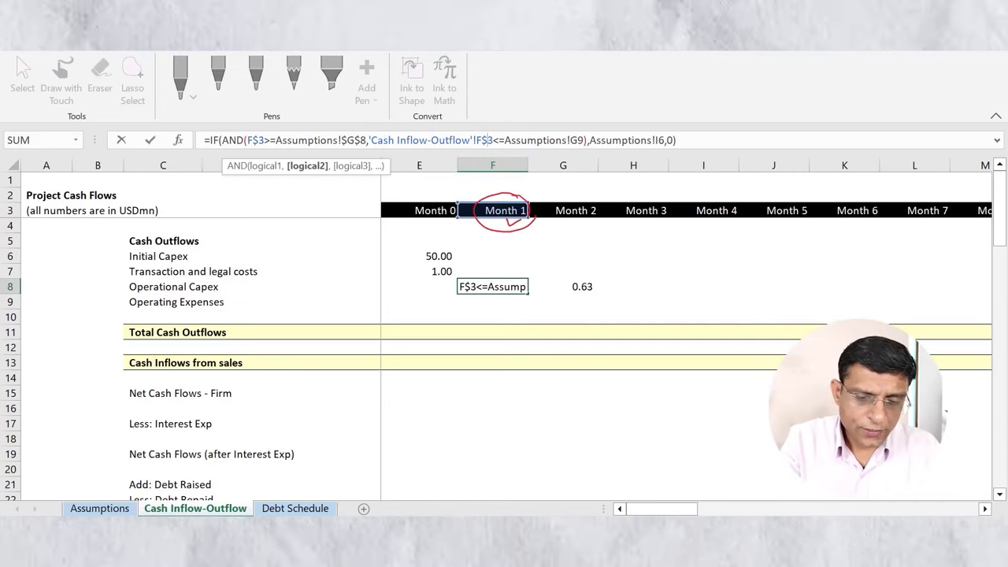
pyautogui.click(577, 140)
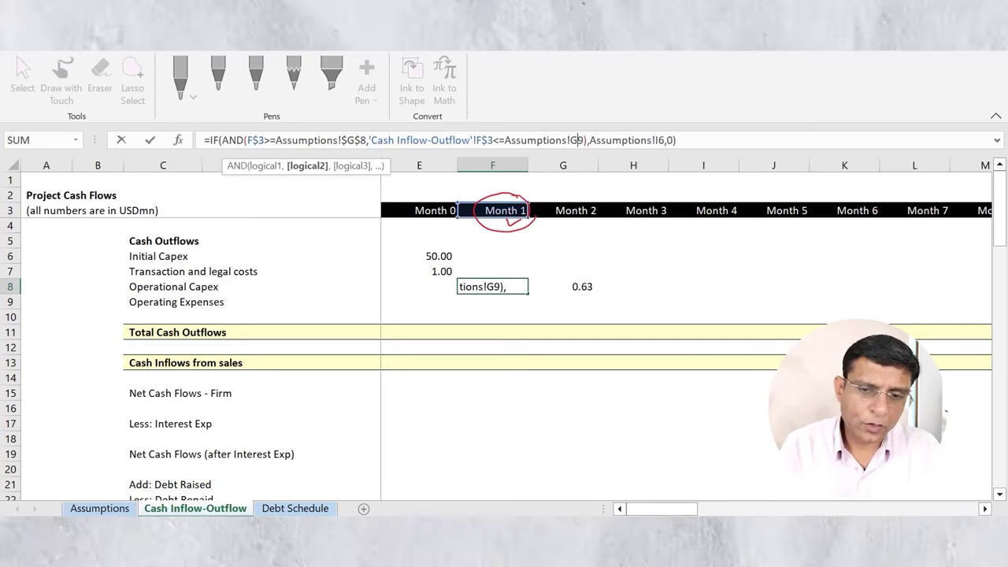
pyautogui.press('F4')
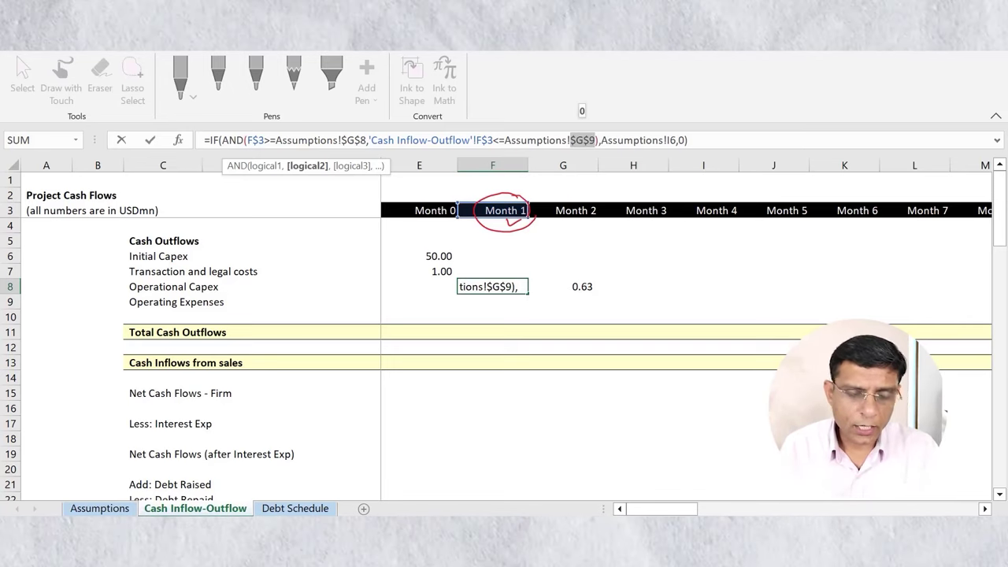
# Step: Lock the value-if-true reference of the F8 formula as Assumptions!$I$6 and commit the formula
pyautogui.click(670, 140)
pyautogui.click(669, 140)
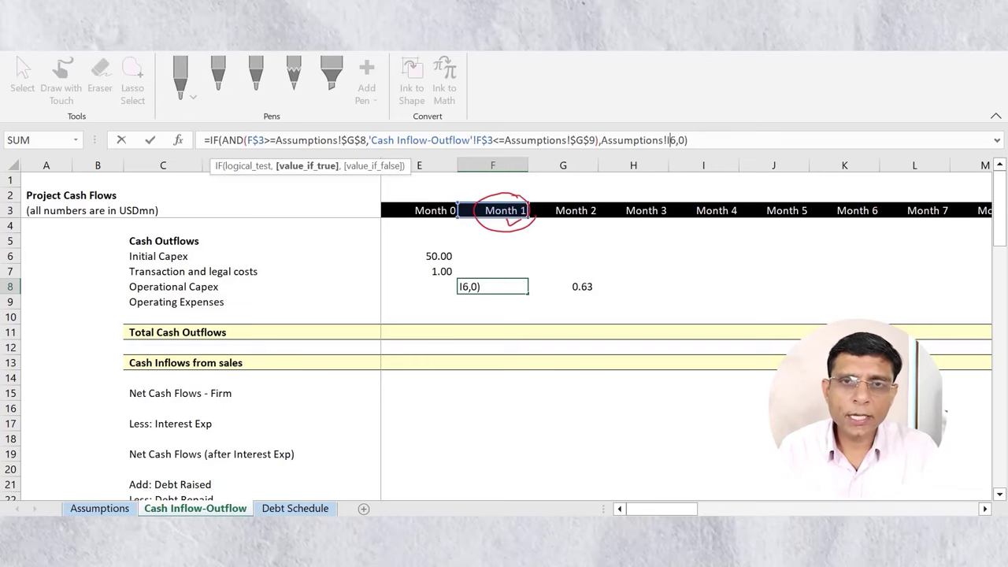
pyautogui.press('F4')
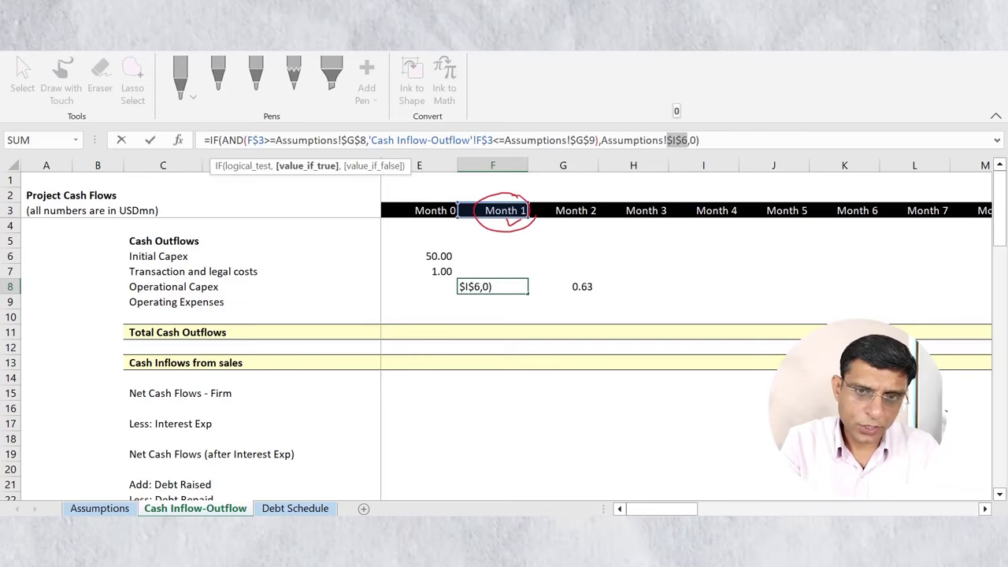
pyautogui.press('Return')
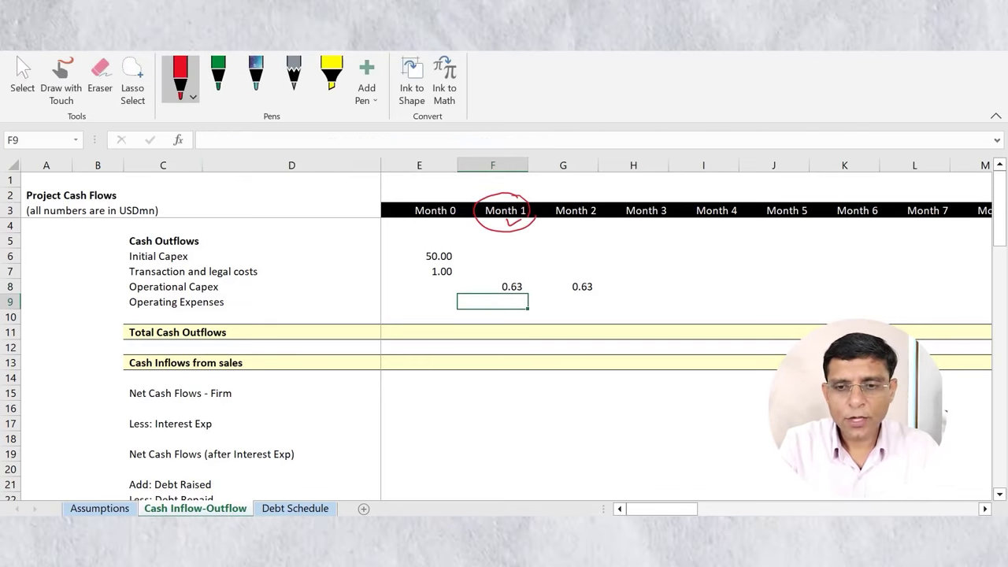
# Step: Copy the Operational Capex formula from F8 across row 8 through Month 48 in column BA
pyautogui.press('Up')
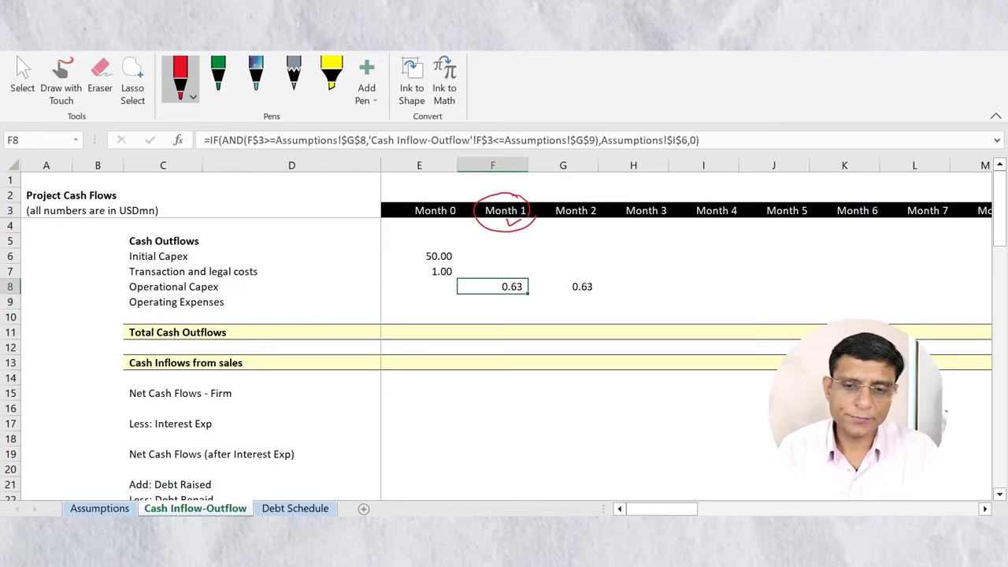
pyautogui.moveTo(529, 293); pyautogui.dragTo(900, 293)
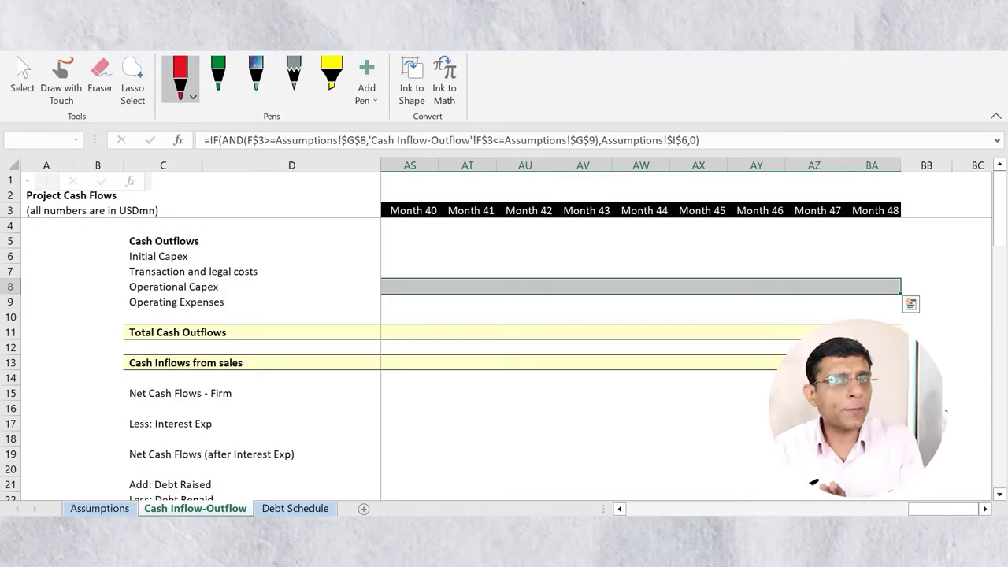
# Step: Examine the copied Operational Capex formulas along row 8 from Month 1 to just past the capex end month
pyautogui.press('Left')
pyautogui.press('Left')
pyautogui.press('Right')
pyautogui.press('Right')
pyautogui.press('Right')
pyautogui.press('Right')
pyautogui.press('Right')
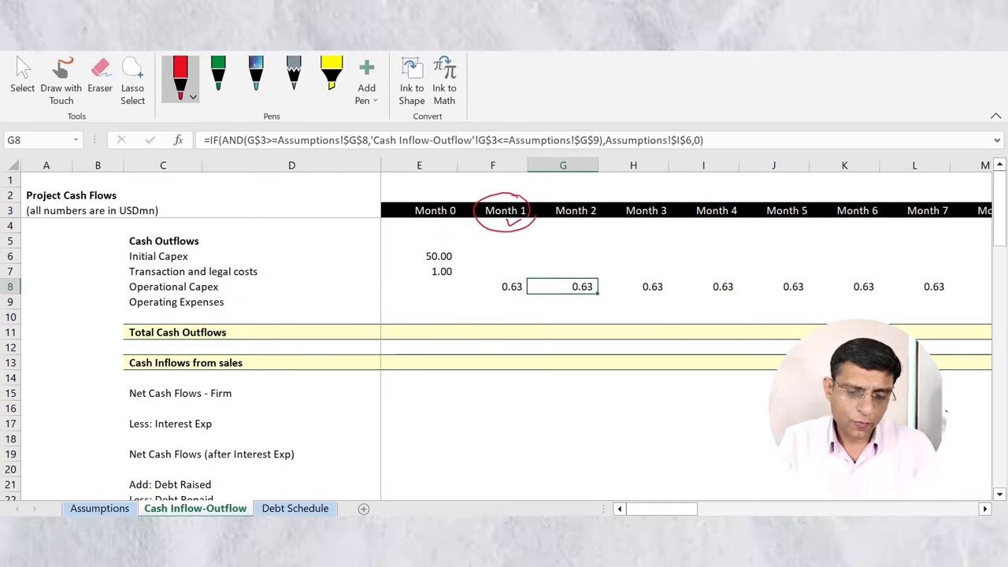
pyautogui.press('Right')
pyautogui.press('Right')
pyautogui.press('Right')
pyautogui.press('Right')
pyautogui.press('Right')
pyautogui.press('Right')
pyautogui.press('Right')
pyautogui.press('Right')
pyautogui.press('Right')
pyautogui.press('Right')
pyautogui.press('Right')
pyautogui.press('Right')
pyautogui.press('Right')
pyautogui.press('Right')
pyautogui.press('Right')
pyautogui.press('Right')
pyautogui.press('Right')
pyautogui.press('Right')
pyautogui.press('Right')
pyautogui.press('Right')
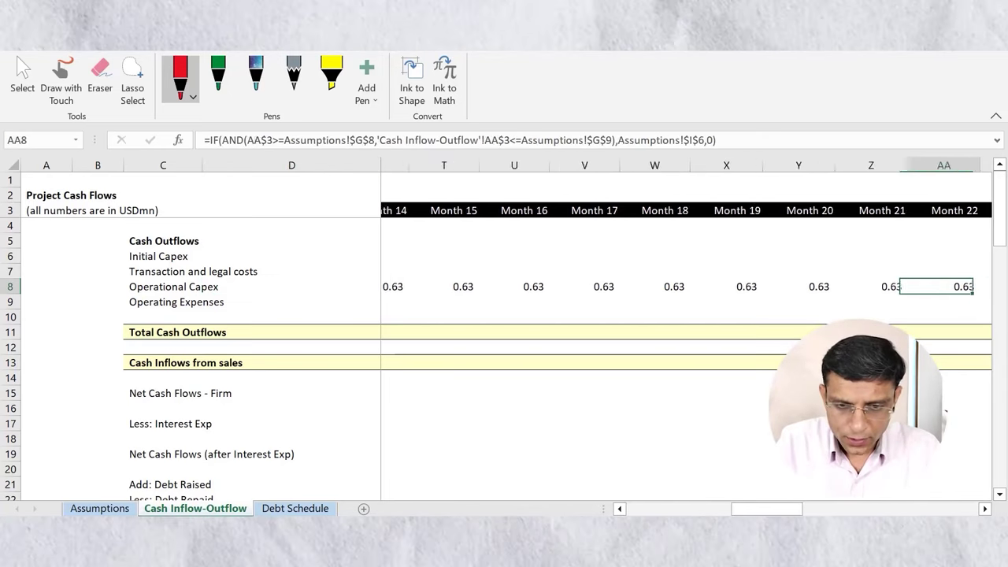
pyautogui.press('Right')
pyautogui.press('Right')
pyautogui.press('Right')
pyautogui.press('Left')
pyautogui.press('Left')
pyautogui.press('Left')
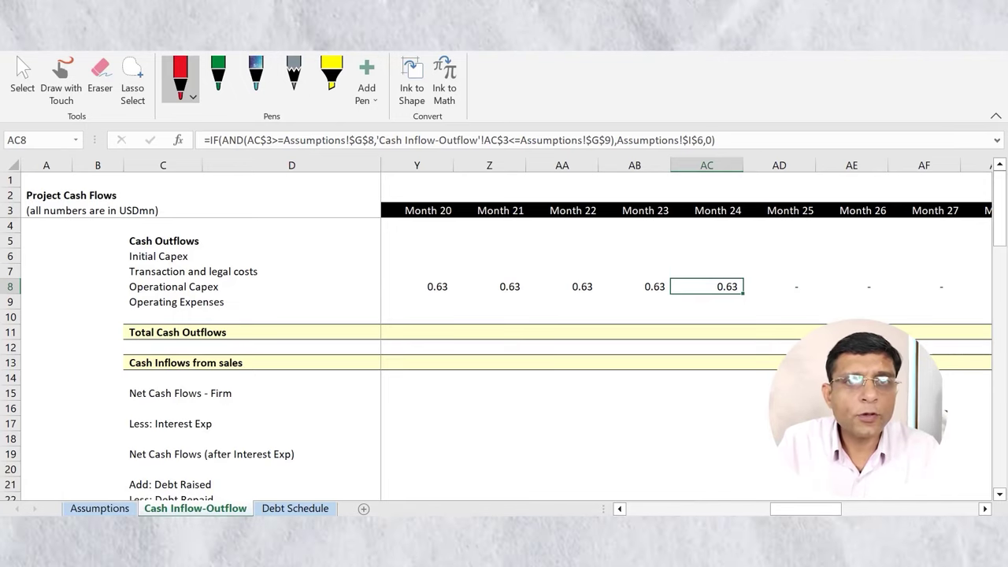
# Step: Compare the Month 24 header in AC3 with the Operational Capex cells for Months 24 and 25
pyautogui.press('Up')
pyautogui.press('Up')
pyautogui.press('Up')
pyautogui.press('Up')
pyautogui.press('Up')
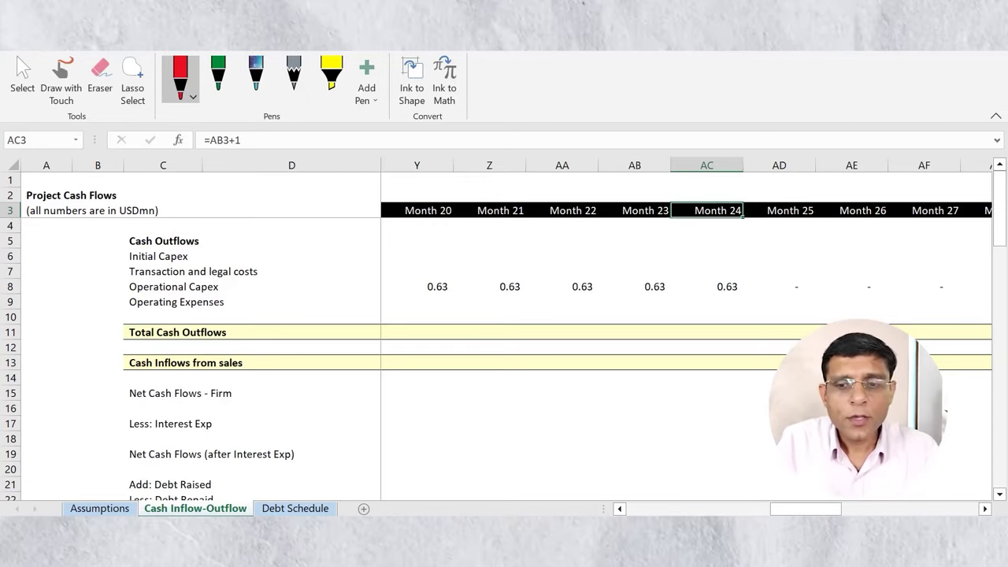
pyautogui.press('Down')
pyautogui.press('Down')
pyautogui.press('Down')
pyautogui.press('Down')
pyautogui.press('Down')
pyautogui.press('Right')
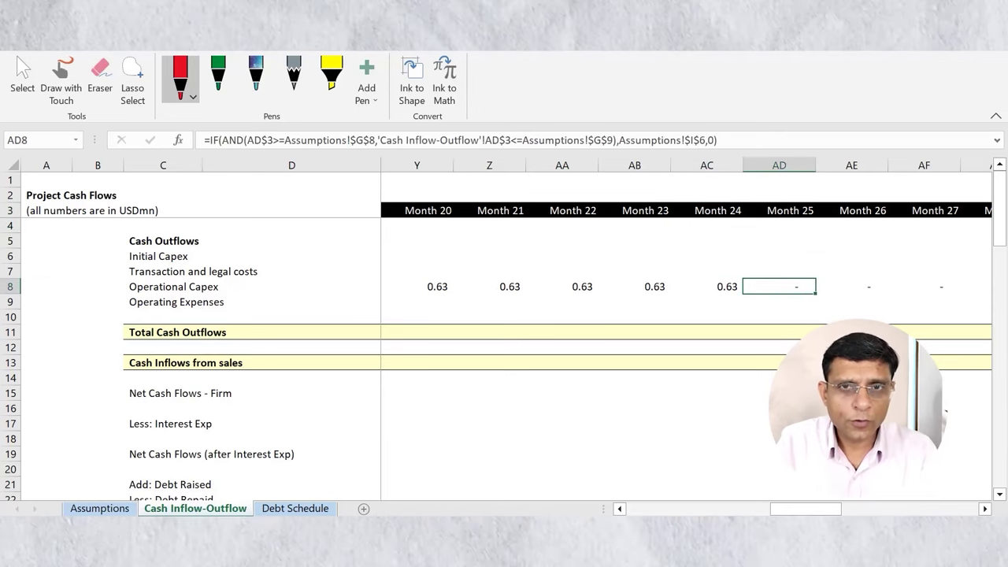
# Step: Go back to the Operating Expenses line and review its annual amount in G10 of the Assumptions sheet
pyautogui.press('Left')
pyautogui.press('Left')
pyautogui.press('Left')
pyautogui.press('Left')
pyautogui.press('Left')
pyautogui.press('Left')
pyautogui.press('Left')
pyautogui.press('Left')
pyautogui.press('Left')
pyautogui.press('Left')
pyautogui.press('Left')
pyautogui.press('Left')
pyautogui.press('Left')
pyautogui.press('Left')
pyautogui.press('Left')
pyautogui.press('Left')
pyautogui.press('Left')
pyautogui.press('Left')
pyautogui.press('Left')
pyautogui.press('Left')
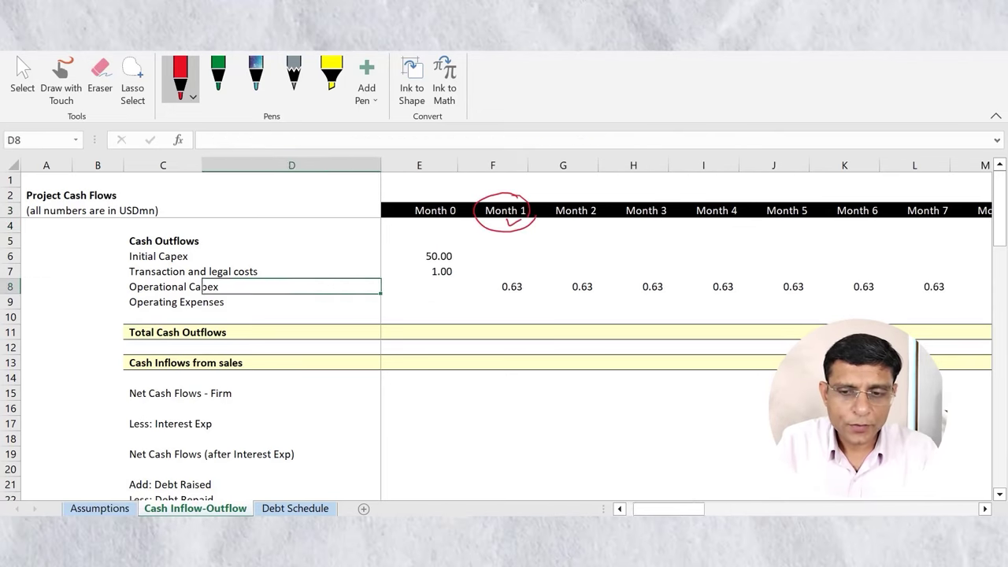
pyautogui.press('Down')
pyautogui.press('Right')
pyautogui.press('Right')
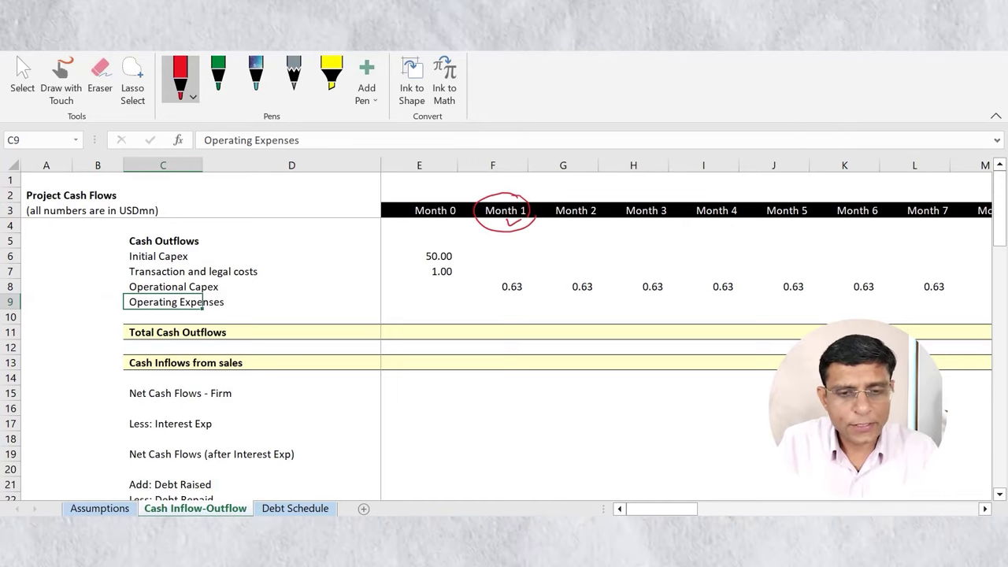
pyautogui.hotkey('ctrl', 'pageup')
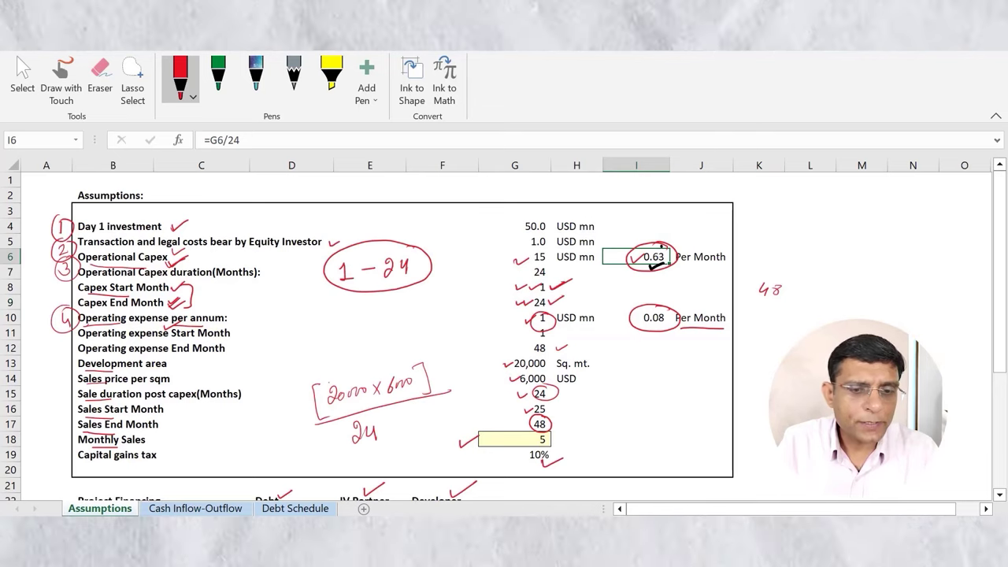
pyautogui.click(112, 317)
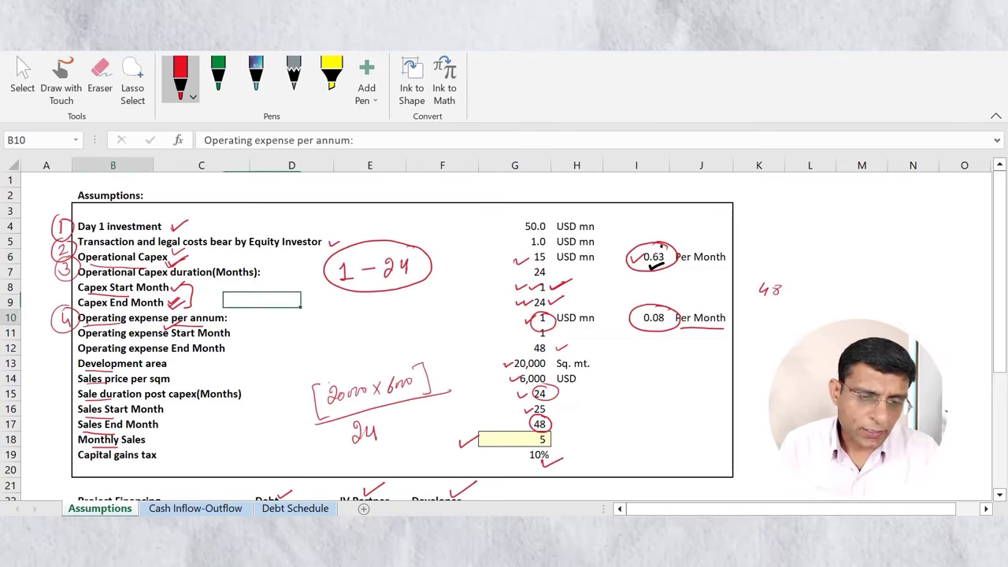
pyautogui.press('Right')
pyautogui.press('Right')
pyautogui.press('Right')
pyautogui.press('Right')
pyautogui.press('Right')
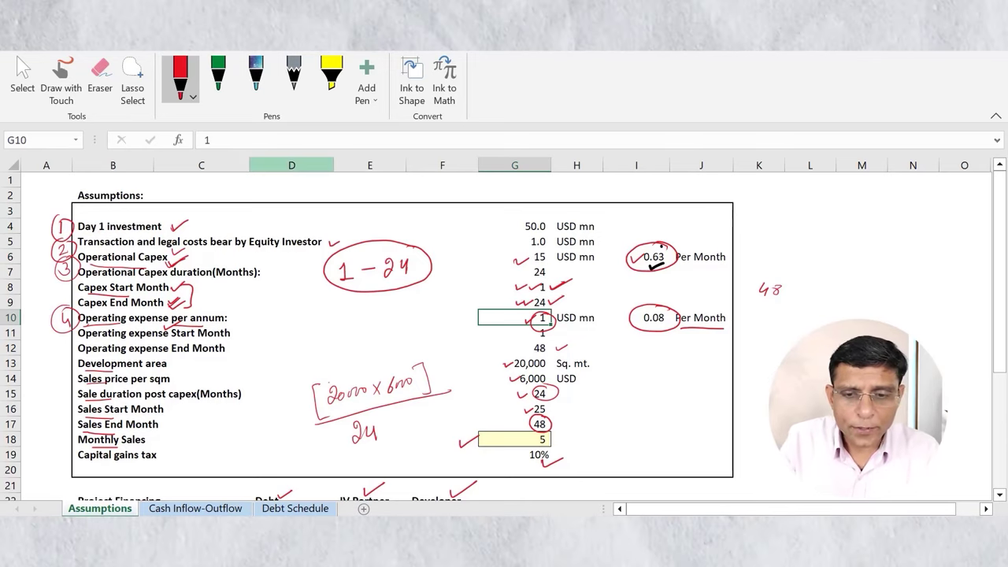
# Step: Mark the annual operating expense, its start month and end month with green ink ticks, and circle the monthly amount
pyautogui.moveTo(516, 312); pyautogui.dragTo(538, 315)
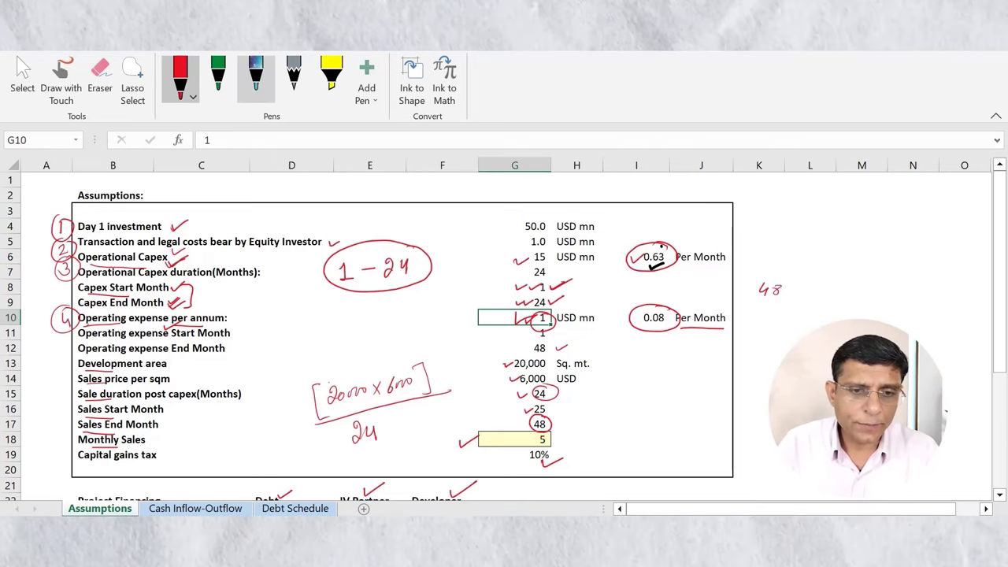
pyautogui.click(218, 79)
pyautogui.moveTo(652, 303); pyautogui.dragTo(661, 304)
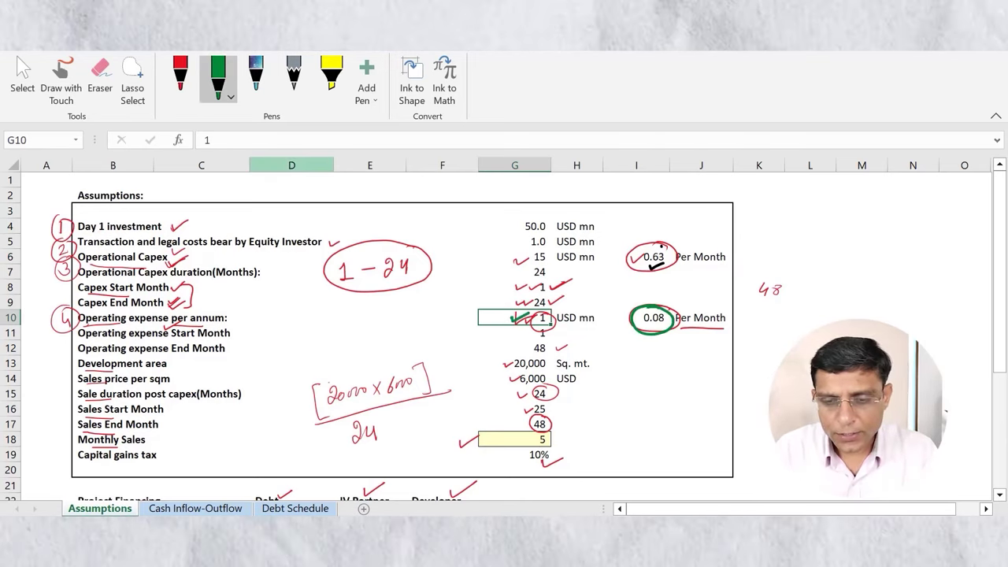
pyautogui.moveTo(513, 332); pyautogui.dragTo(526, 329)
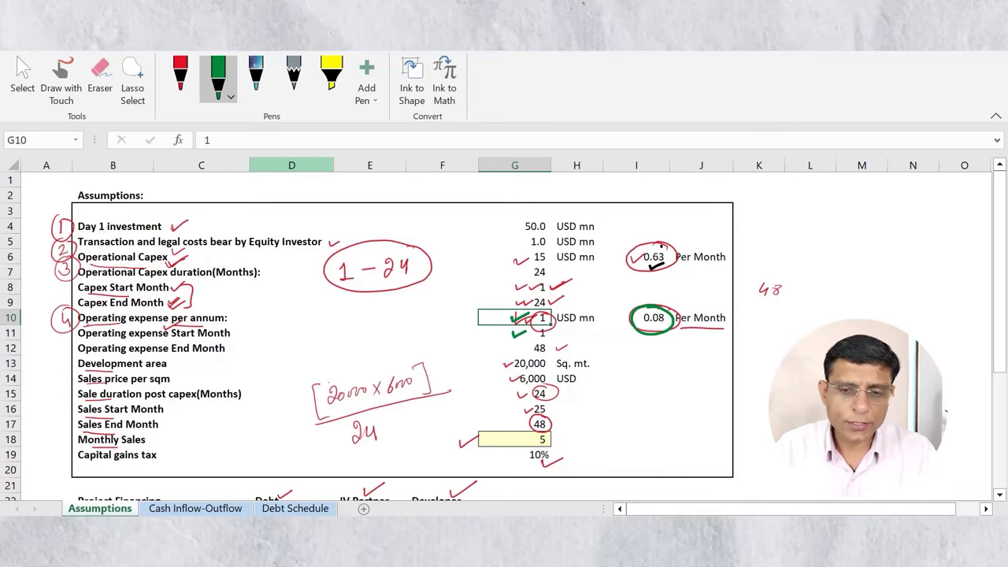
pyautogui.moveTo(513, 348); pyautogui.dragTo(524, 347)
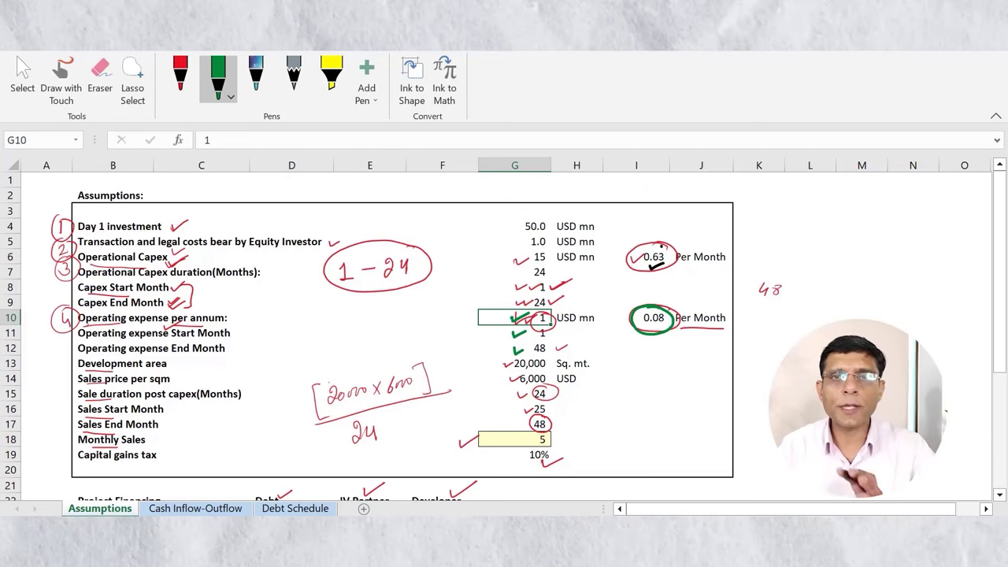
# Step: Begin an IF(AND()) formula in F9 of Cash Inflow-Outflow with the operating expense start-month condition F3>=Assumptions!G11
pyautogui.click(195, 508)
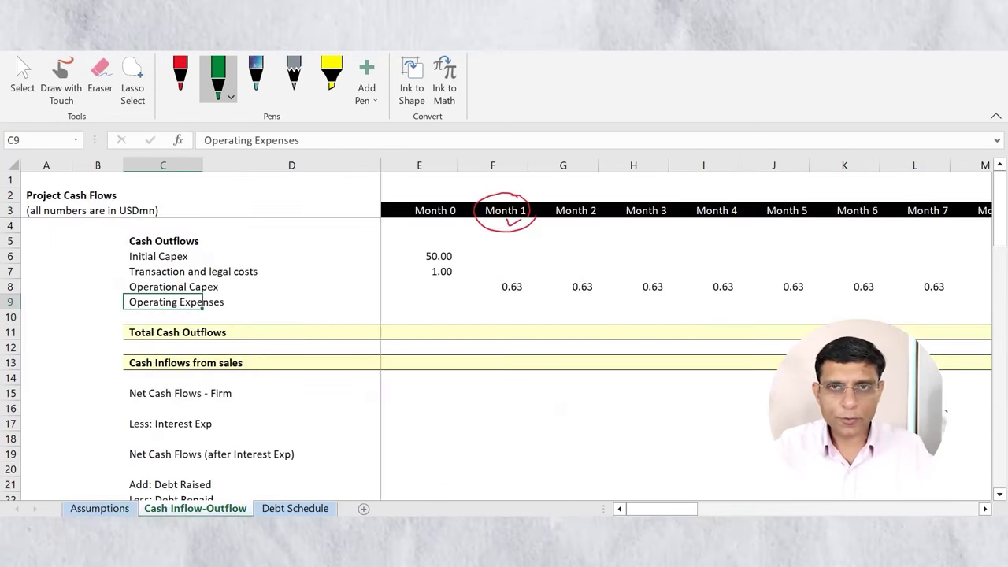
pyautogui.click(492, 287)
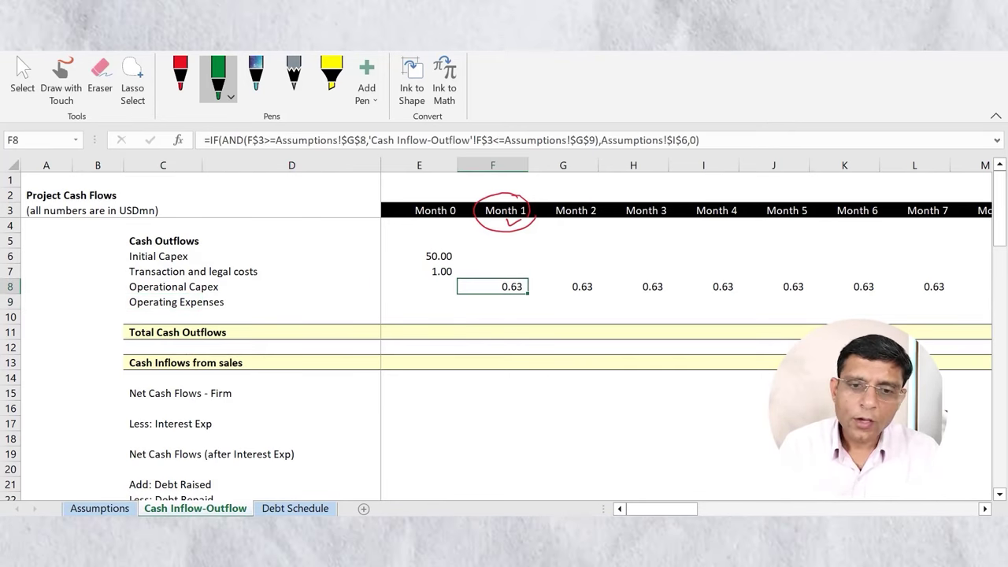
pyautogui.click(493, 302)
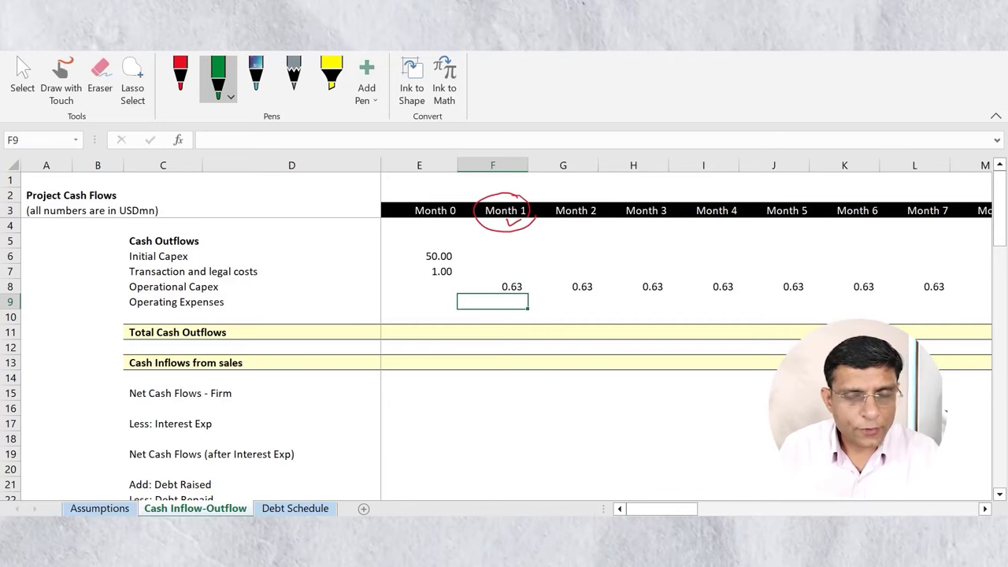
pyautogui.write('=if(')
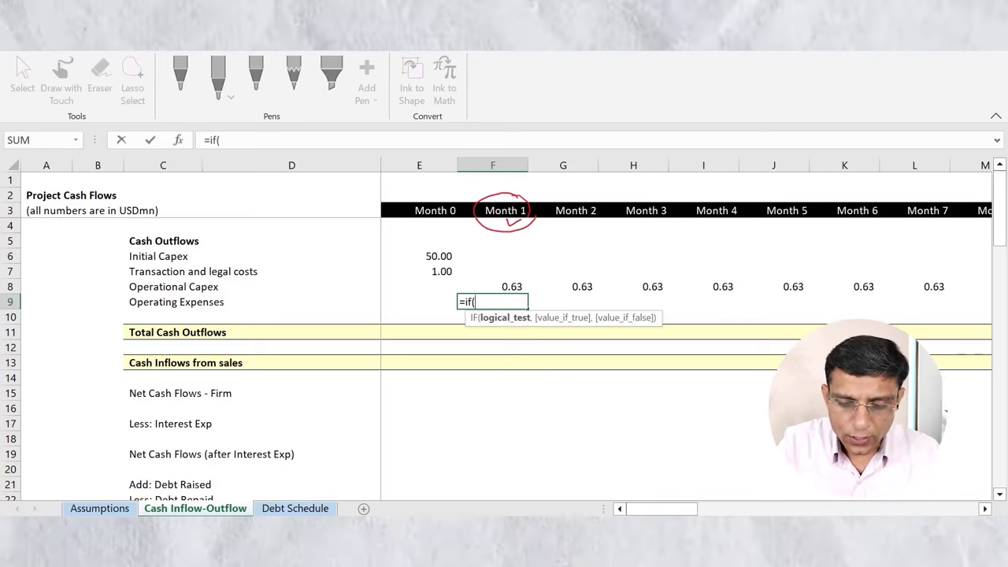
pyautogui.write('and(')
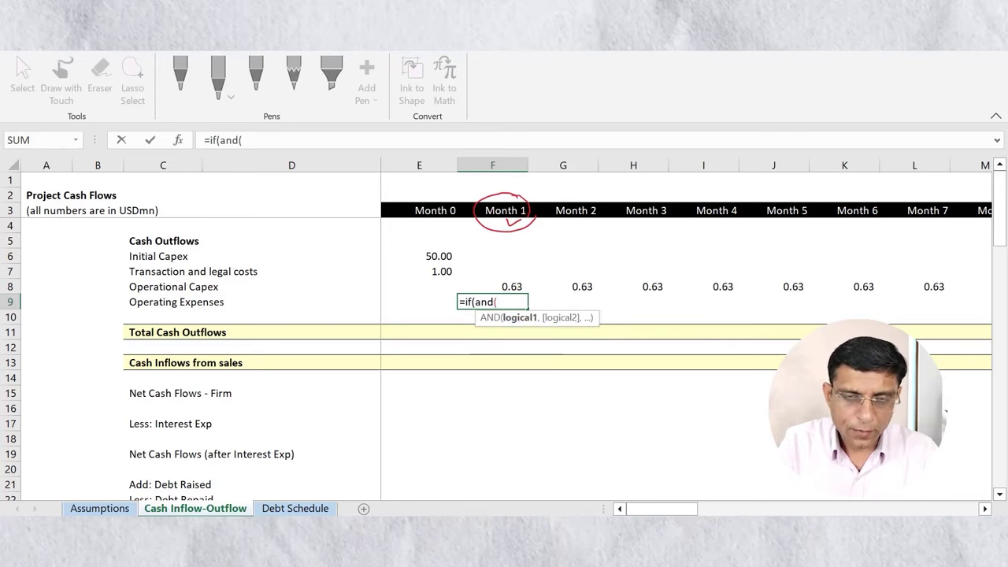
pyautogui.click(492, 210)
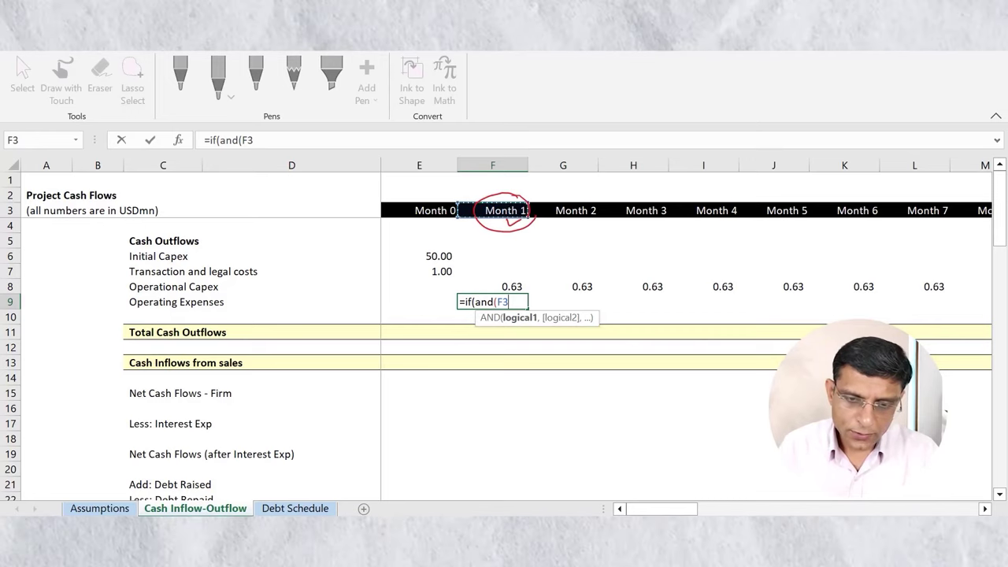
pyautogui.write('>=')
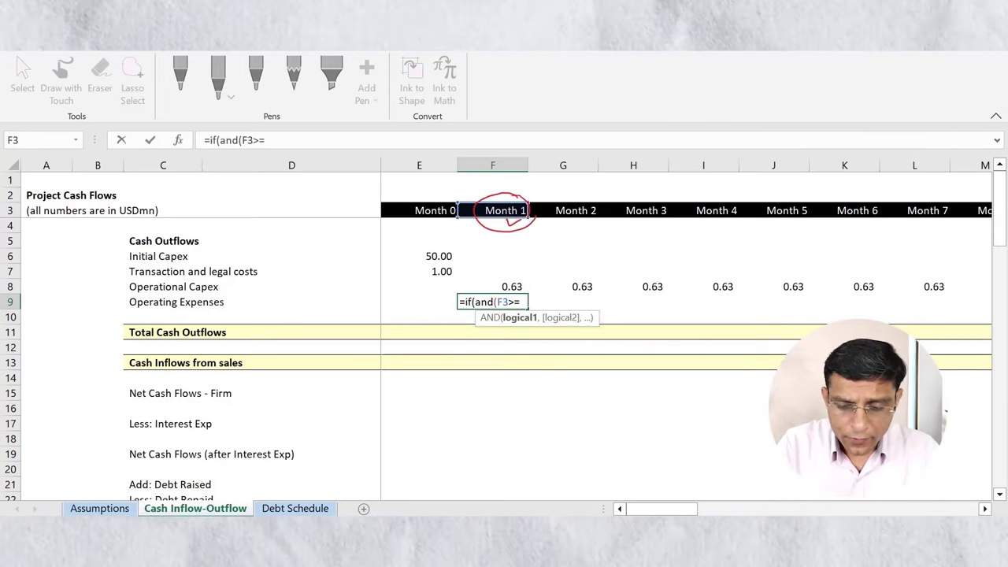
pyautogui.hotkey('ctrl', 'pageup')
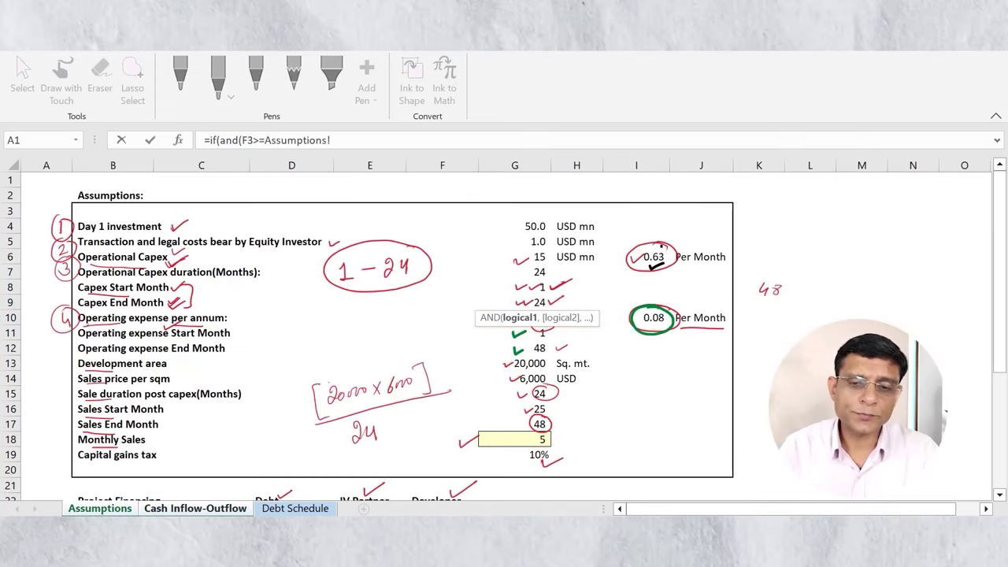
pyautogui.click(201, 333)
pyautogui.press('Right')
pyautogui.press('Right')
pyautogui.press('Right')
pyautogui.press('Right')
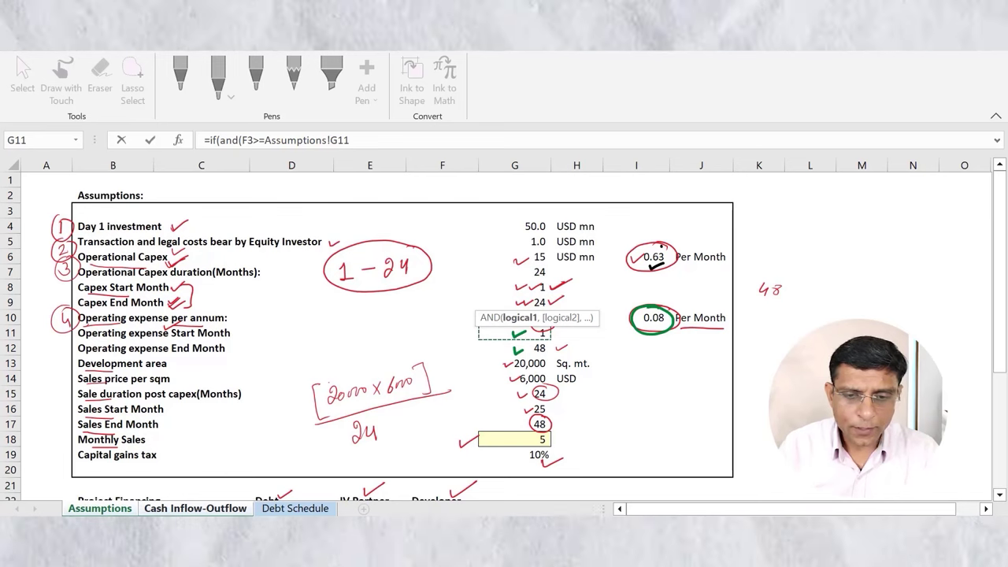
# Step: Add the operating expense end-month condition 'Cash Inflow-Outflow'!F3<=Assumptions!G12 to the formula in F9 and close the AND
pyautogui.write(',')
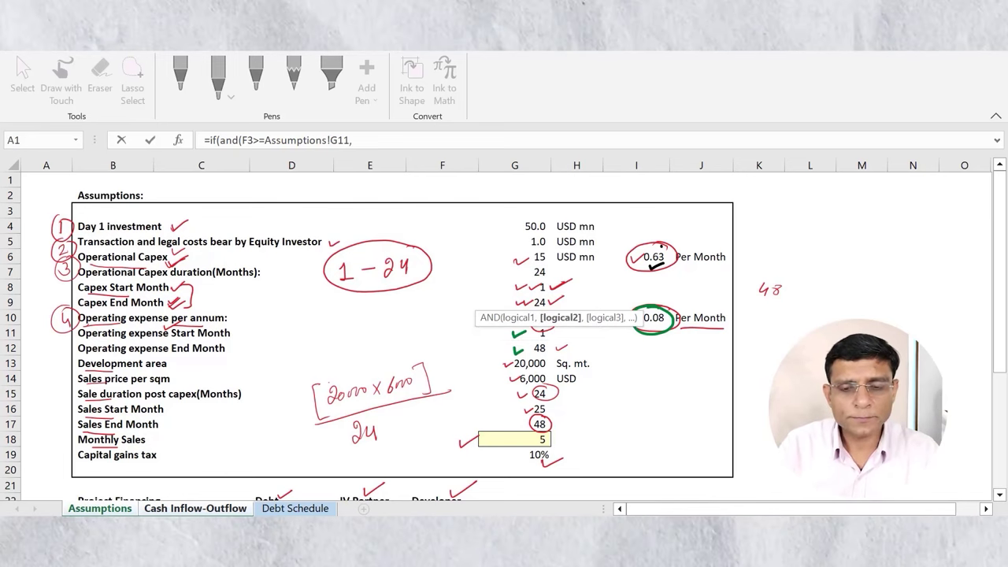
pyautogui.hotkey('ctrl', 'pagedown')
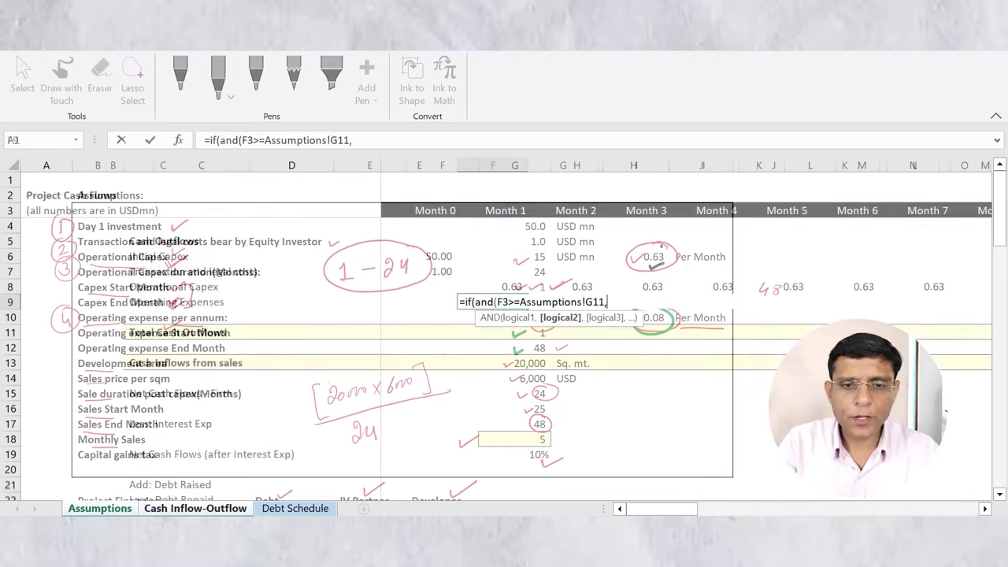
pyautogui.click(492, 210)
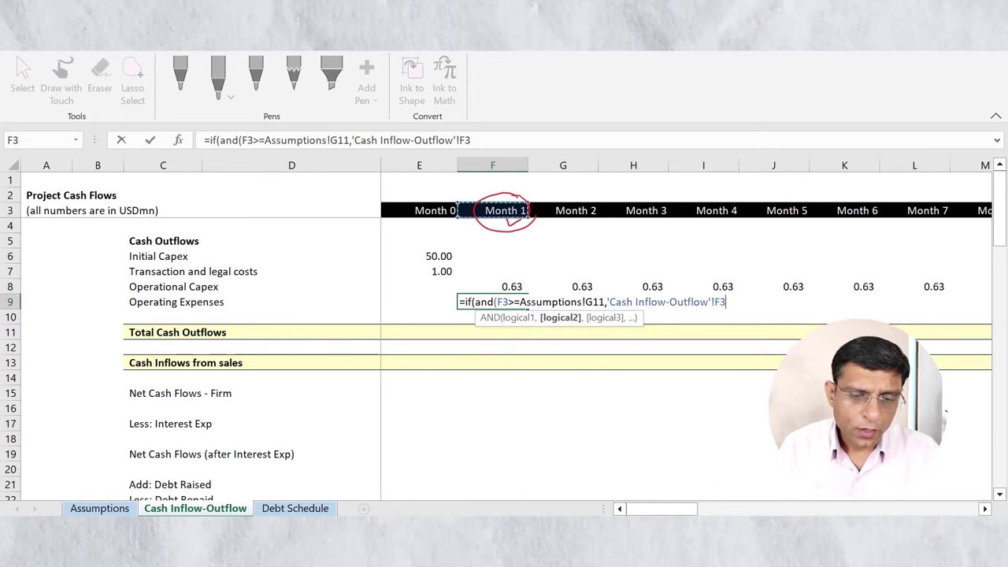
pyautogui.write('<=')
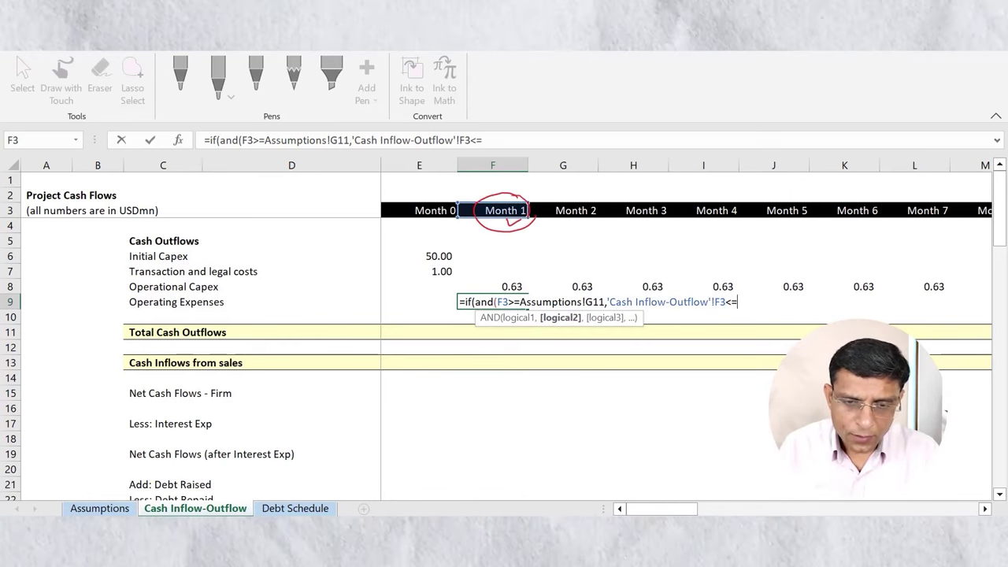
pyautogui.hotkey('ctrl', 'pageup')
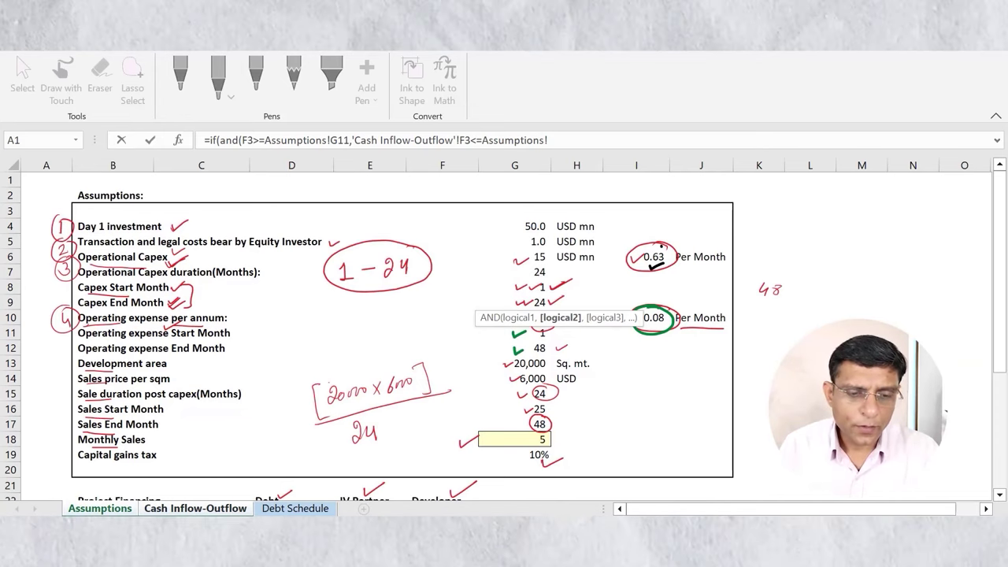
pyautogui.click(514, 348)
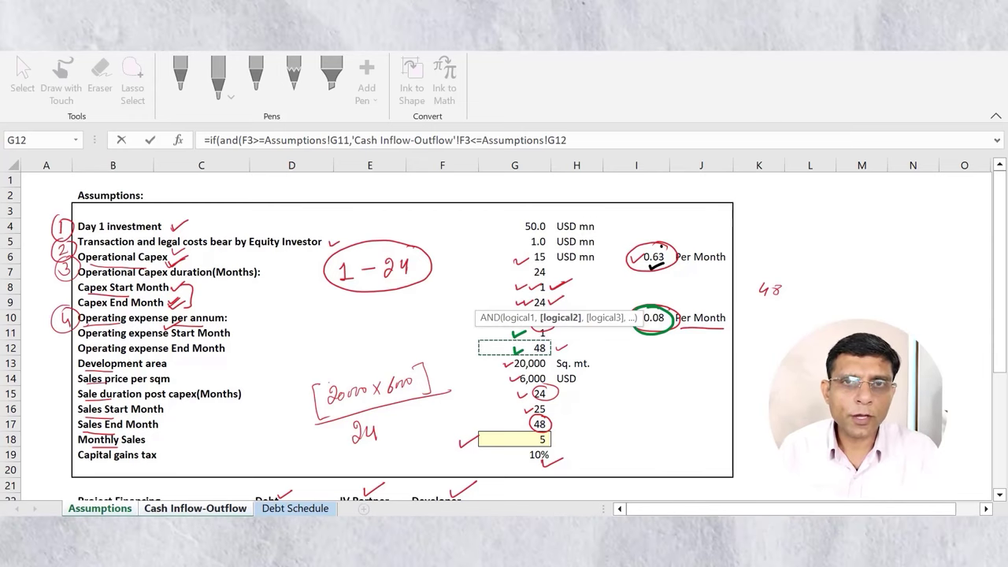
pyautogui.write(')')
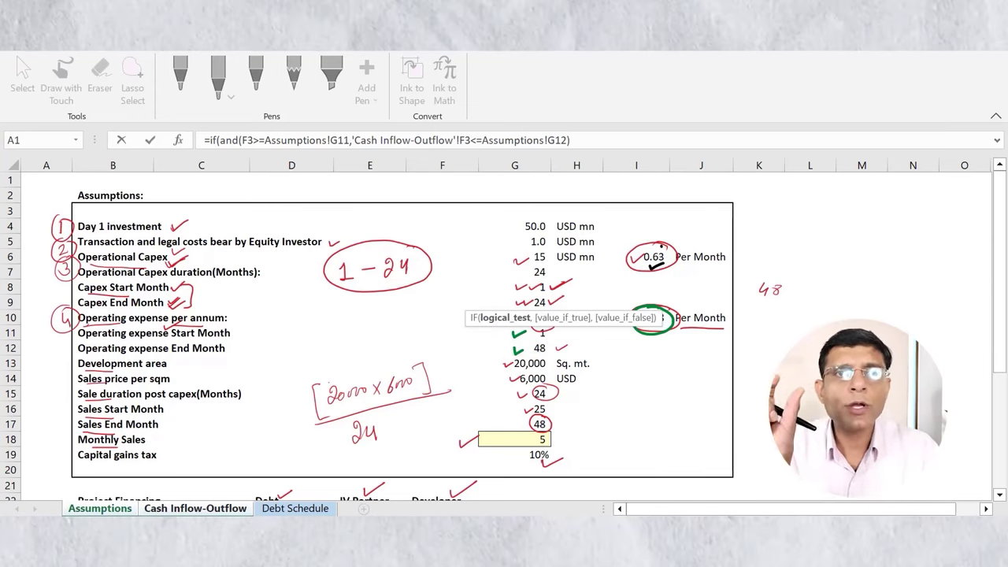
# Step: Complete the F9 formula to return the monthly operating expense in Assumptions!I10 when true and 0 otherwise
pyautogui.write(',')
pyautogui.click(635, 364)
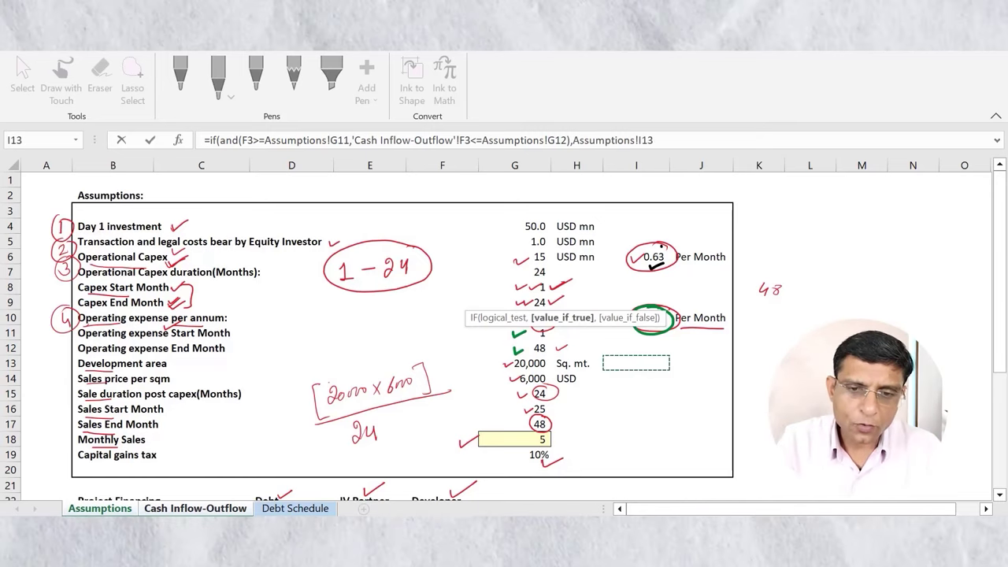
pyautogui.press('Up')
pyautogui.press('Up')
pyautogui.press('Up')
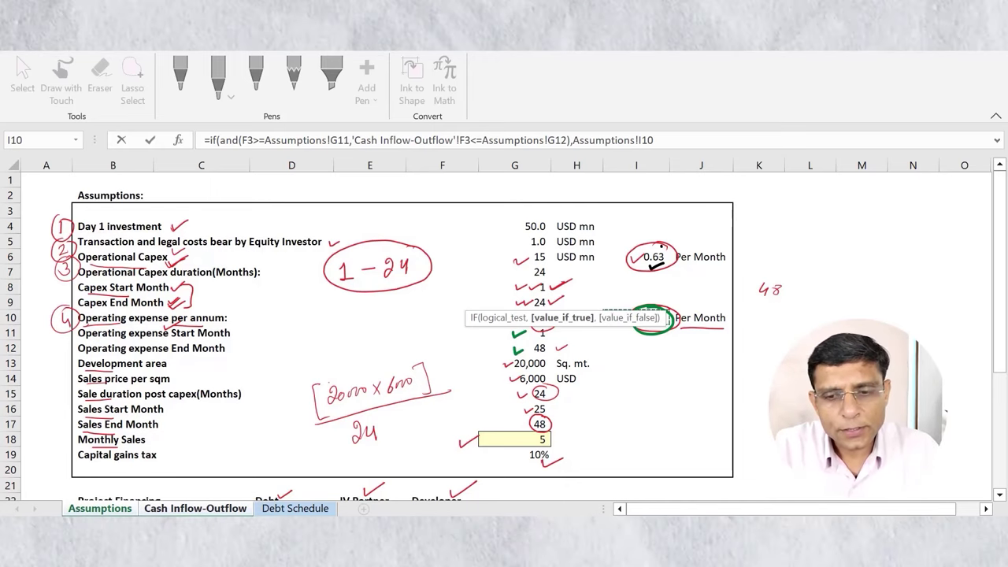
pyautogui.write(',0')
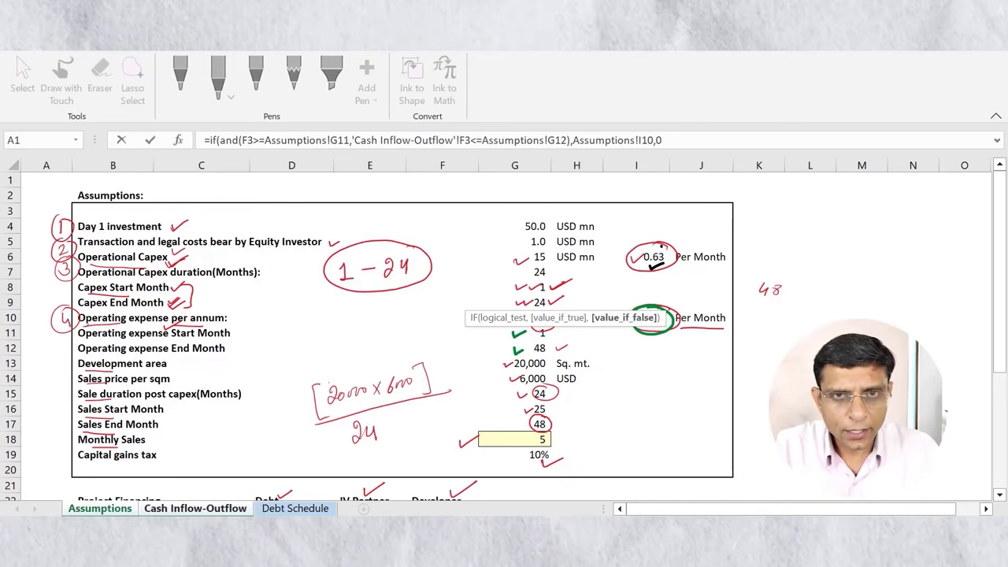
pyautogui.press('Return')
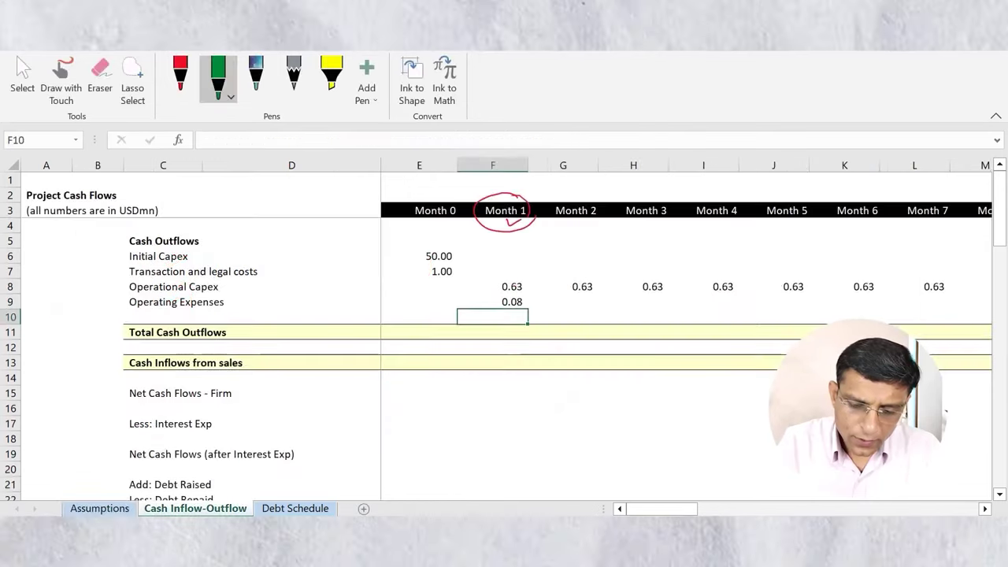
# Step: Anchor the start-month condition of the Operating Expenses formula in F9 as F$3>=Assumptions!$G$11
pyautogui.press('Up')
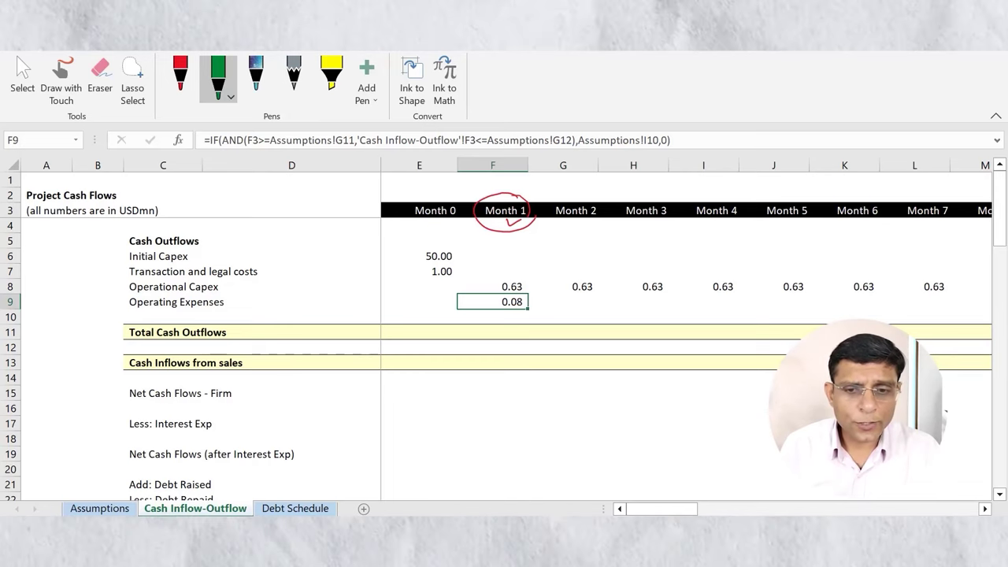
pyautogui.click(248, 140)
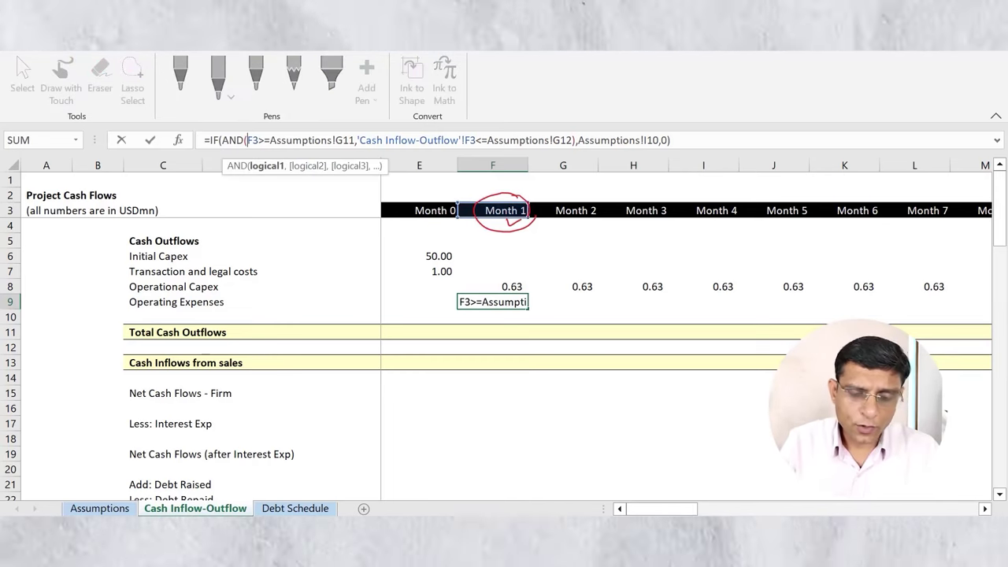
pyautogui.press('Right')
pyautogui.write('$')
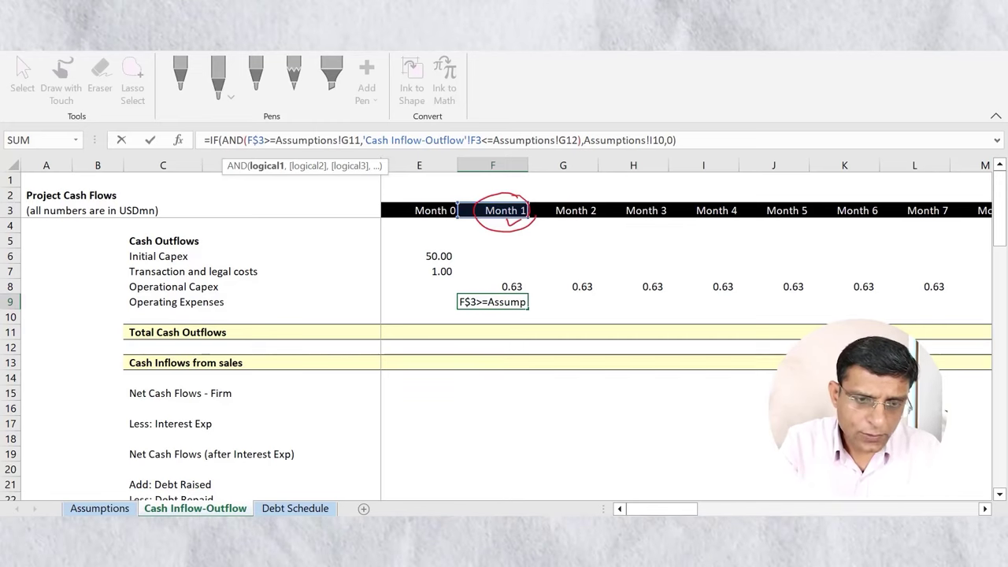
pyautogui.click(348, 140)
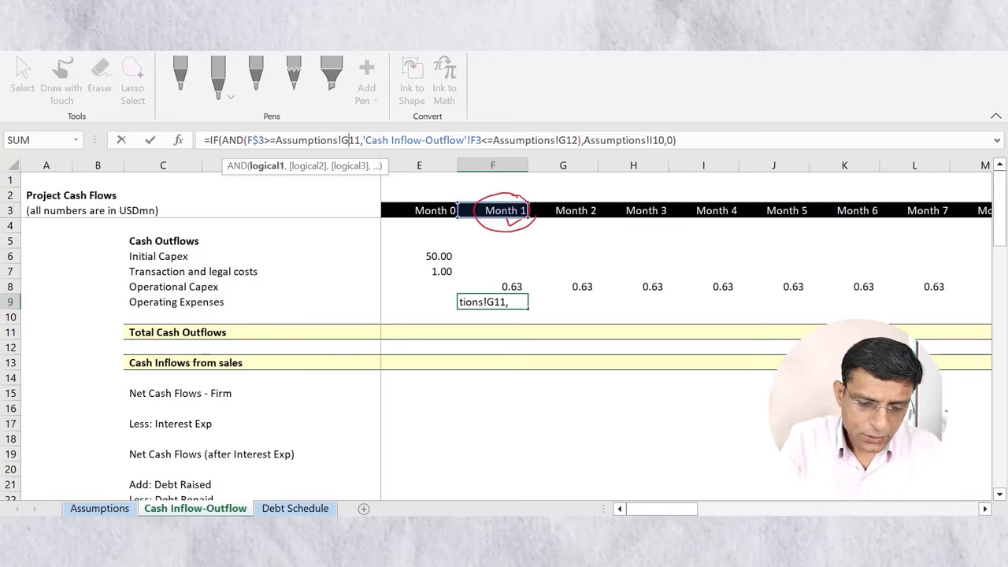
pyautogui.press('F4')
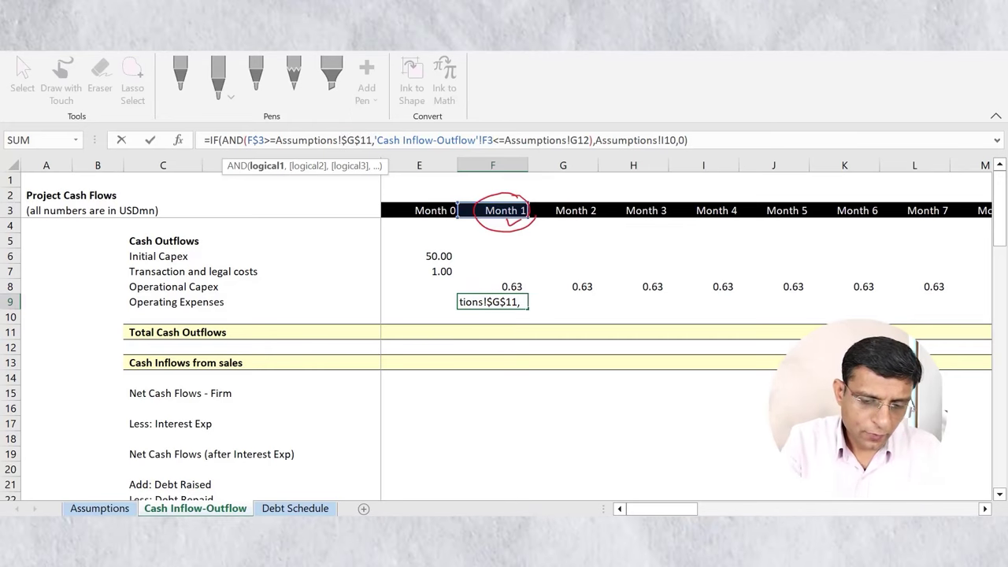
# Step: Anchor the F9 formula's end-month condition as F$3<=Assumptions!$G$12 and its monthly amount as Assumptions!$I$10
pyautogui.click(486, 140)
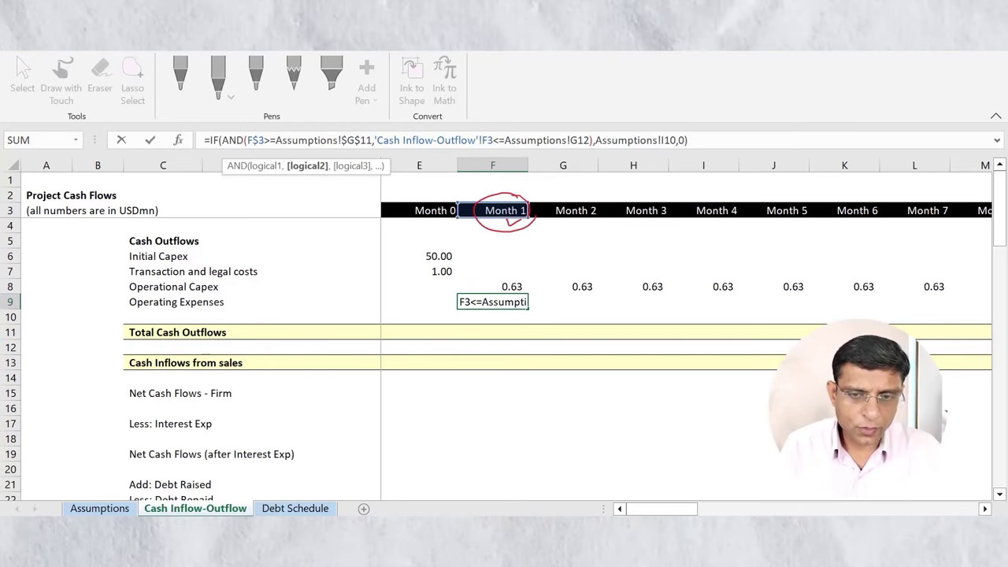
pyautogui.write('$')
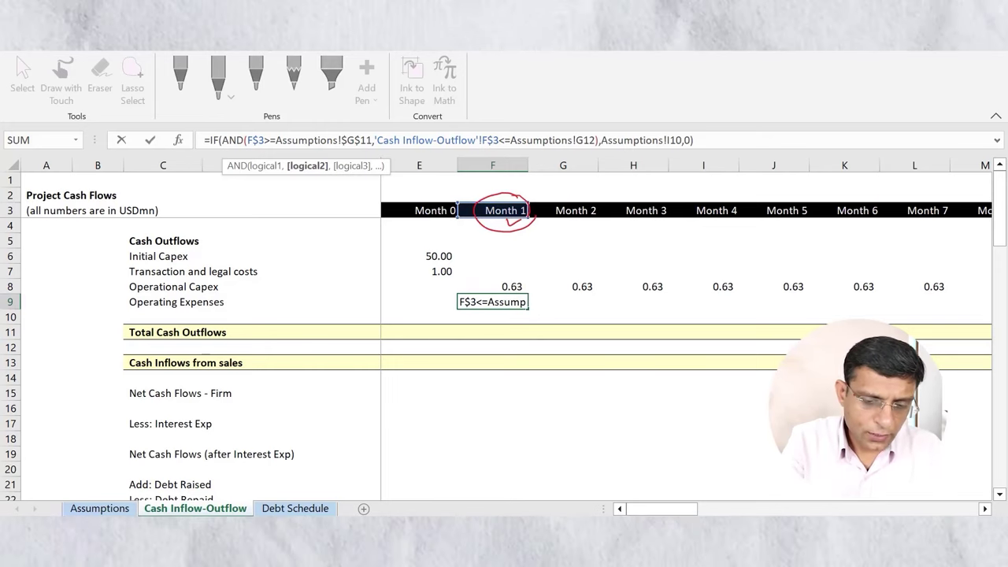
pyautogui.click(578, 140)
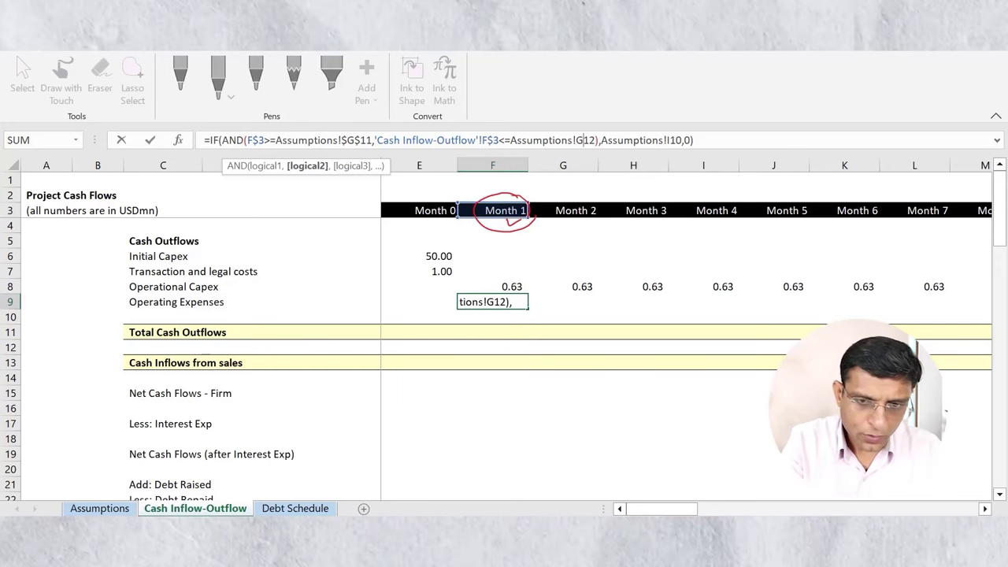
pyautogui.press('F4')
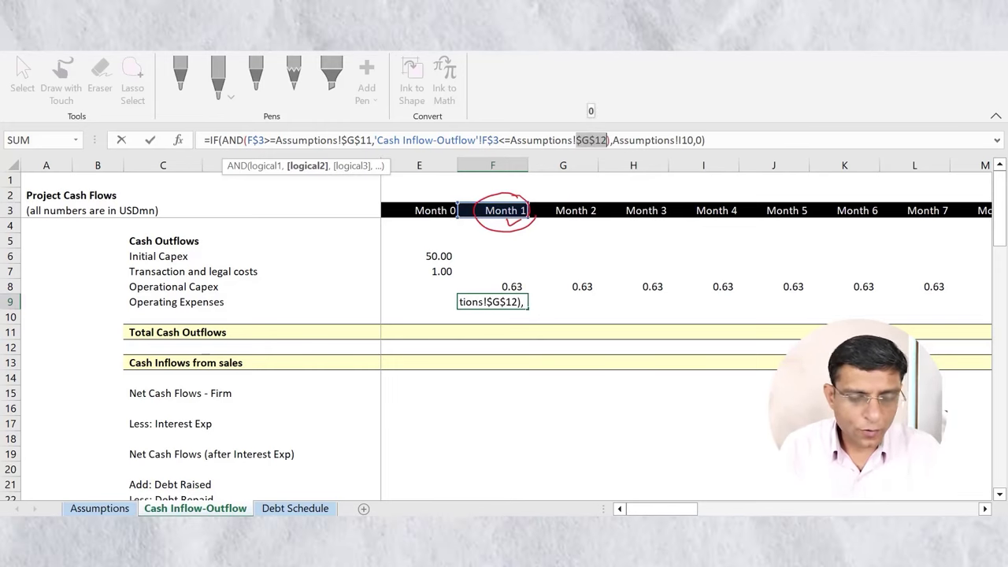
pyautogui.moveTo(682, 140); pyautogui.dragTo(688, 140)
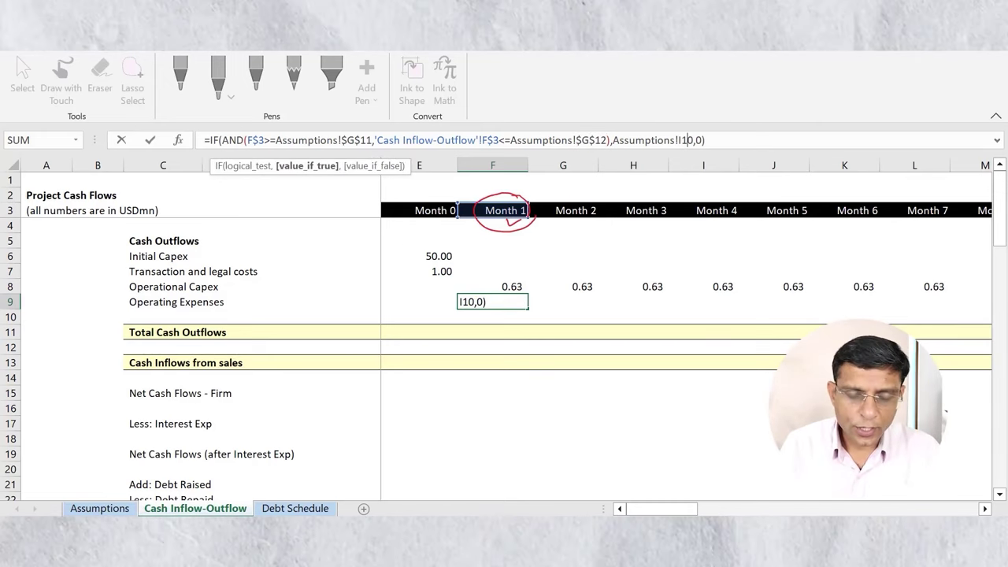
pyautogui.press('F4')
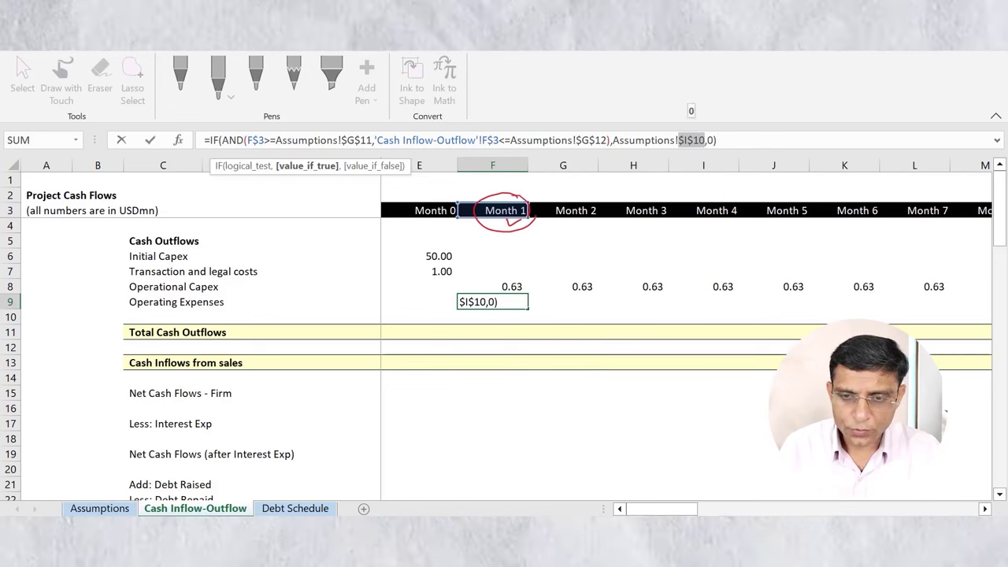
pyautogui.press('Return')
# Step: Copy the Operating Expenses formula from F9 across the row through Month 48 in column BA
pyautogui.press('Up')
pyautogui.hotkey('shift', 'Right')
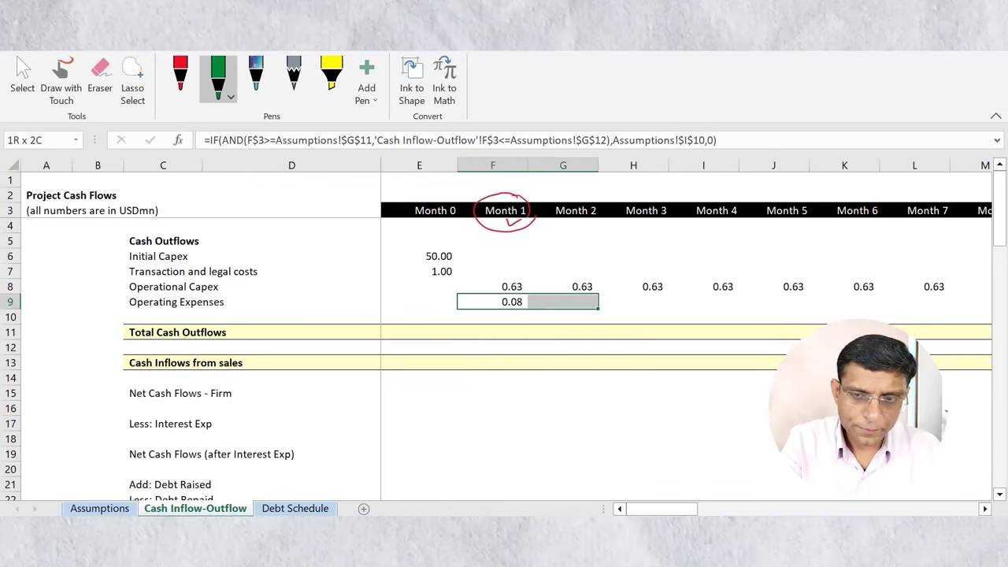
pyautogui.hotkey('shift', 'Right')
pyautogui.hotkey('shift', 'Right')
pyautogui.hotkey('shift', 'Right')
pyautogui.hotkey('shift', 'Right')
pyautogui.hotkey('shift', 'Right')
pyautogui.hotkey('shift', 'Right')
pyautogui.hotkey('shift', 'Right')
pyautogui.hotkey('shift', 'Right')
pyautogui.hotkey('shift', 'Right')
pyautogui.hotkey('shift', 'Right')
pyautogui.hotkey('shift', 'Right')
pyautogui.hotkey('shift', 'Right')
pyautogui.hotkey('shift', 'Right')
pyautogui.hotkey('shift', 'Right')
pyautogui.hotkey('shift', 'Right')
pyautogui.hotkey('shift', 'Right')
pyautogui.hotkey('shift', 'Right')
pyautogui.hotkey('shift', 'Right')
pyautogui.hotkey('shift', 'Right')
pyautogui.hotkey('shift', 'Right')
pyautogui.hotkey('shift', 'Right')
pyautogui.hotkey('shift', 'Right')
pyautogui.hotkey('shift', 'Right')
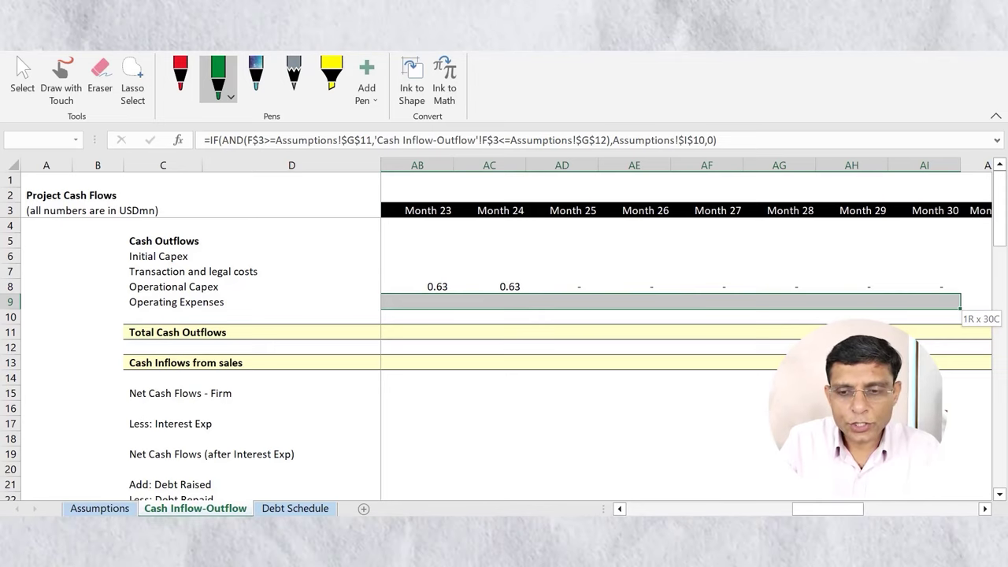
pyautogui.moveTo(960, 307); pyautogui.dragTo(898, 307)
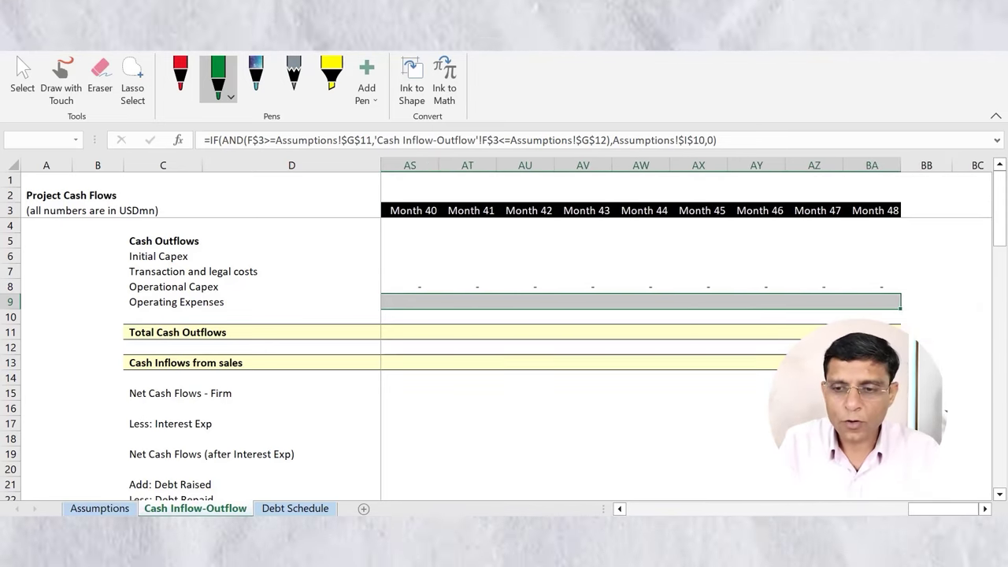
pyautogui.hotkey('ctrl', 'v')
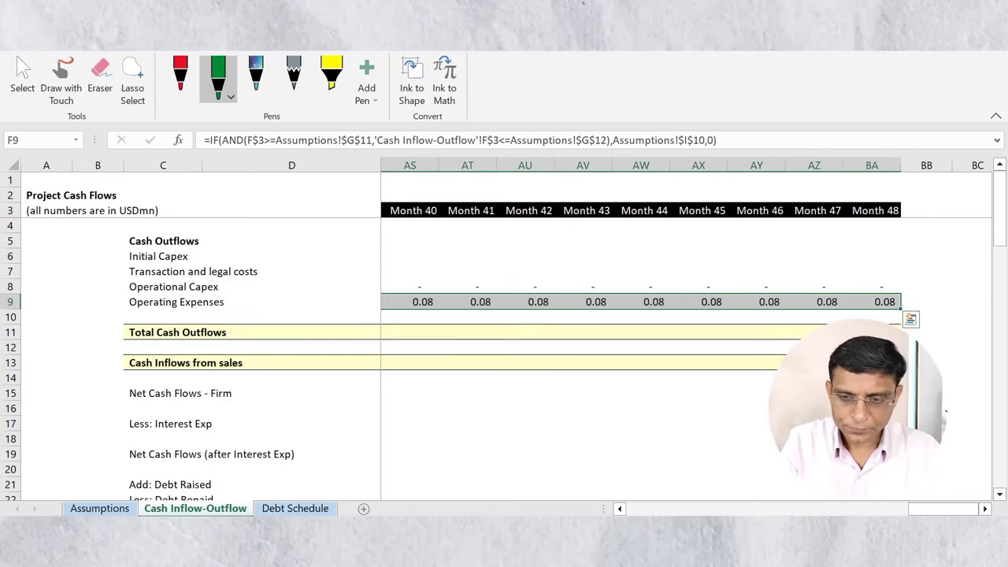
pyautogui.hotkey('ctrl', 'Left')
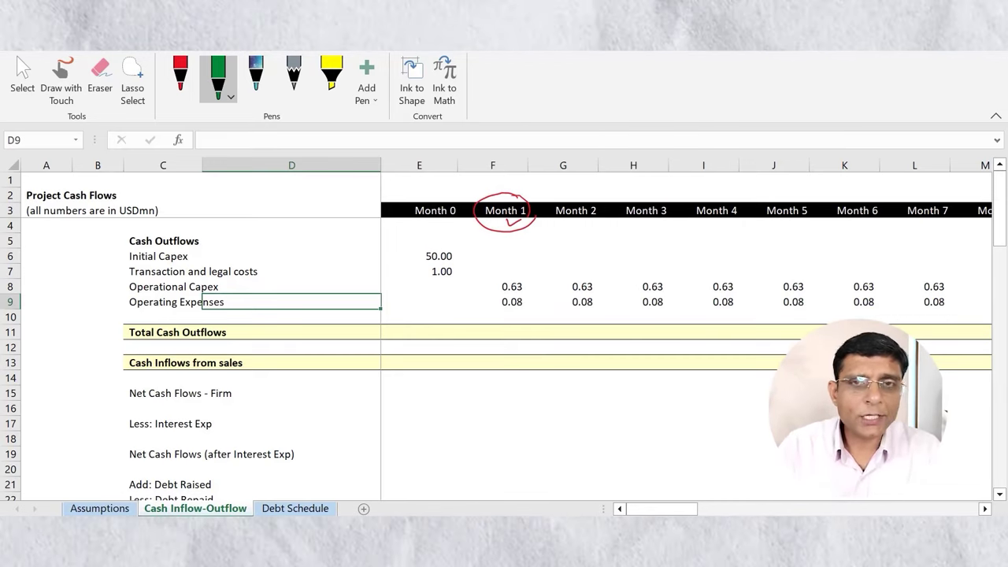
# Step: Mark the Initial Capex, Transaction and legal costs, Operational Capex and Operating Expenses labels with green ink ticks
pyautogui.moveTo(190, 256); pyautogui.dragTo(207, 248)
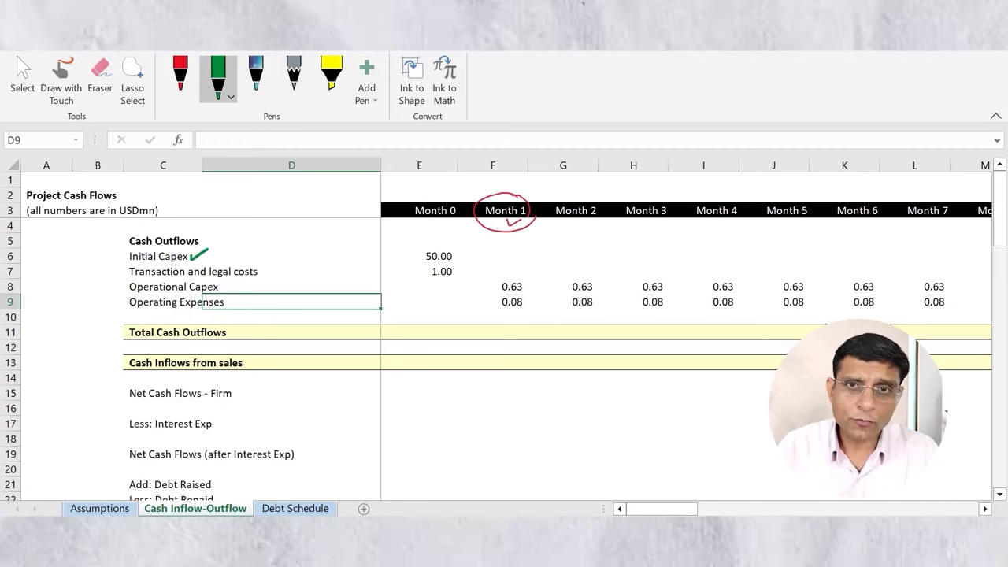
pyautogui.moveTo(243, 277); pyautogui.dragTo(257, 268)
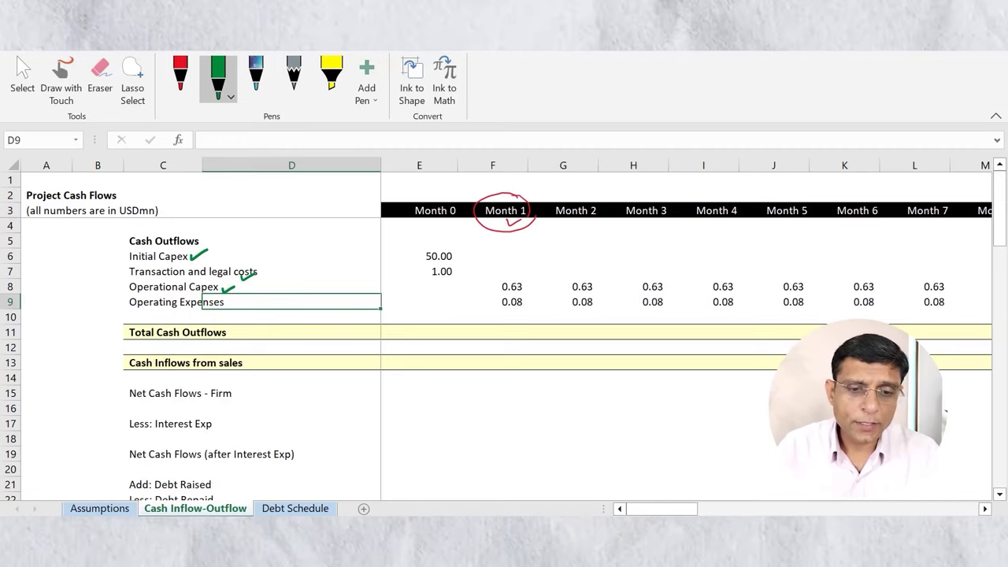
pyautogui.moveTo(229, 305); pyautogui.dragTo(250, 299)
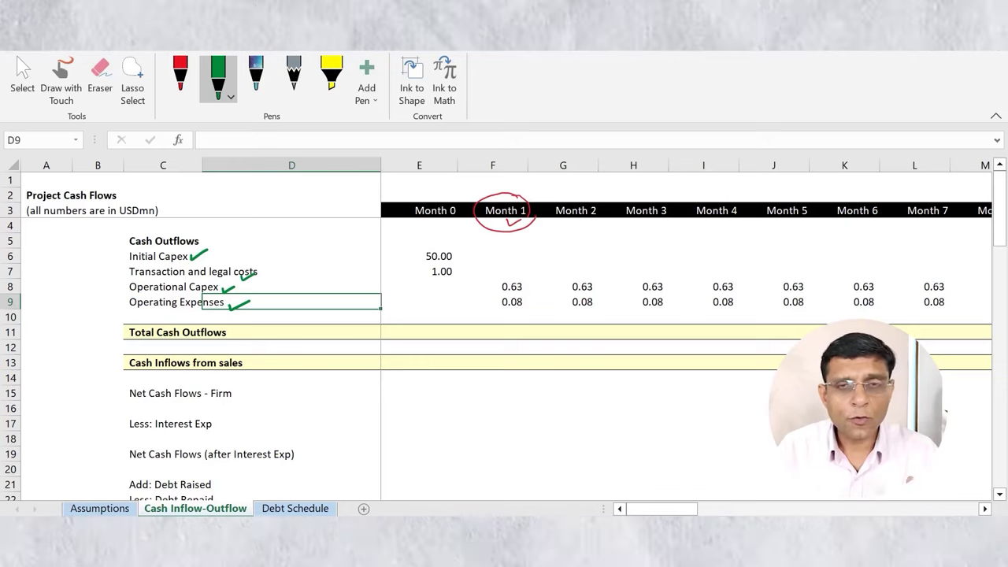
# Step: Enter a SUM of E6:E9 in E11 as the Month 0 Total Cash Outflows
pyautogui.click(162, 331)
pyautogui.click(419, 331)
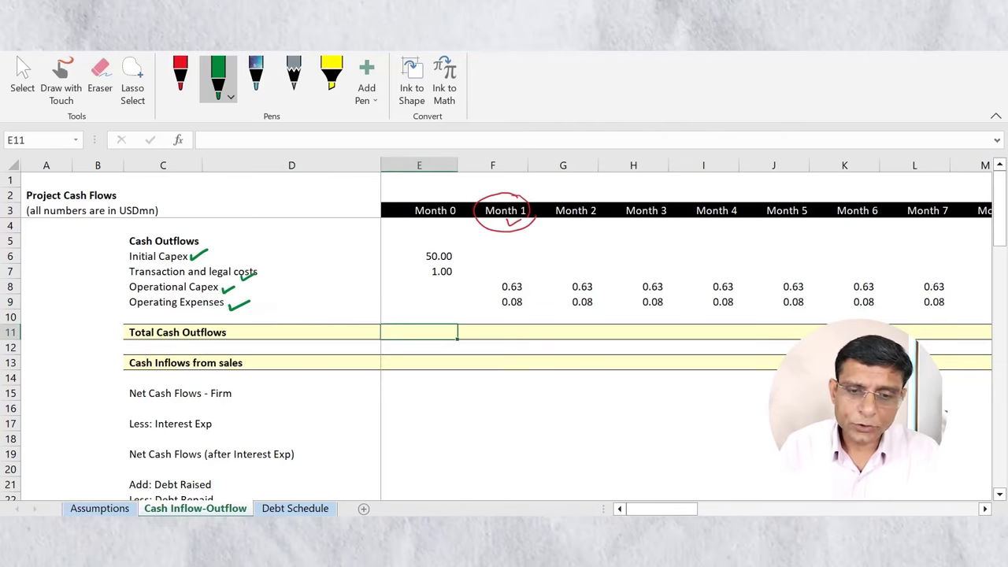
pyautogui.write('=sum(')
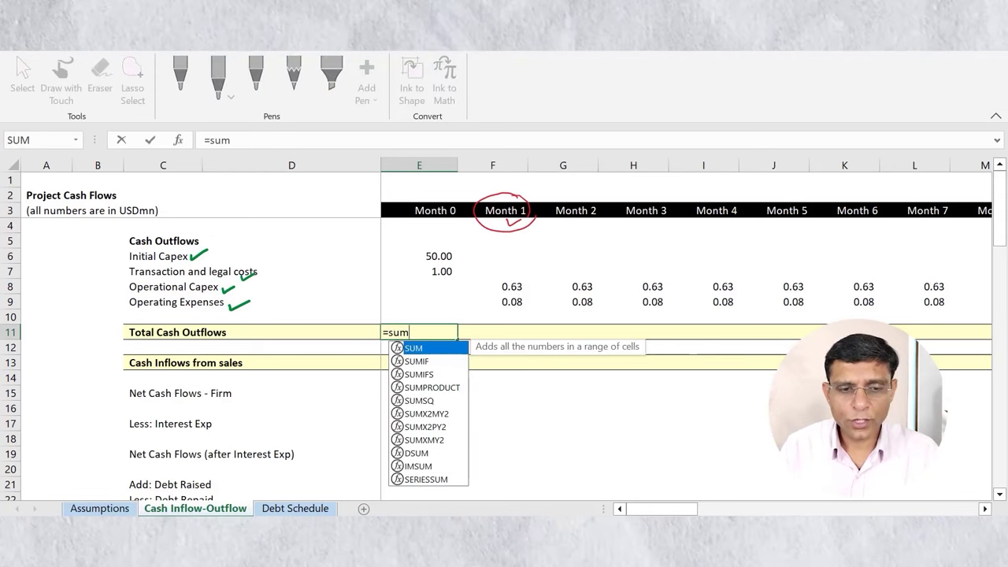
pyautogui.press('Up')
pyautogui.press('Up')
pyautogui.press('Up')
pyautogui.press('Up')
pyautogui.press('Up')
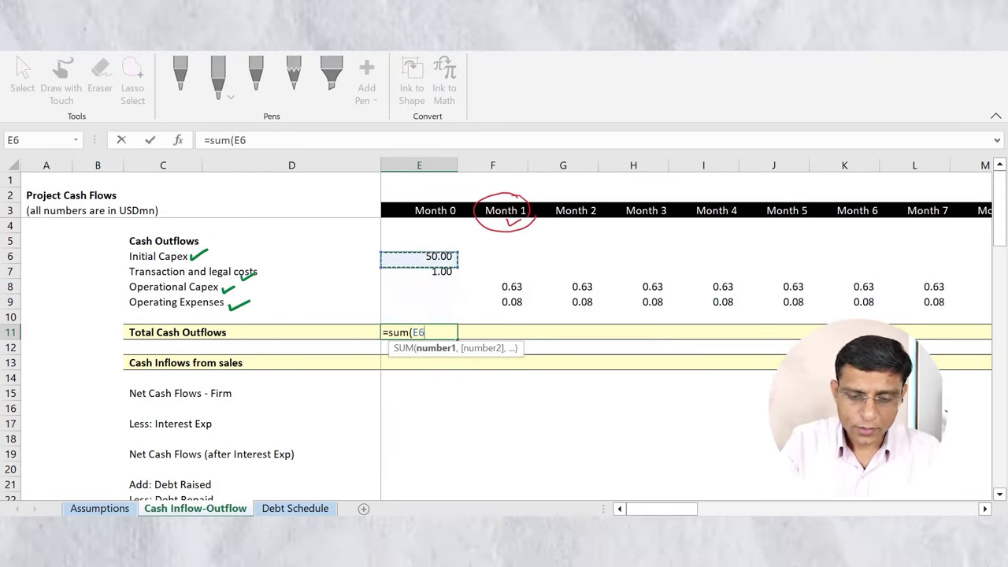
pyautogui.hotkey('shift', 'Down')
pyautogui.hotkey('shift', 'Down')
pyautogui.hotkey('shift', 'Down')
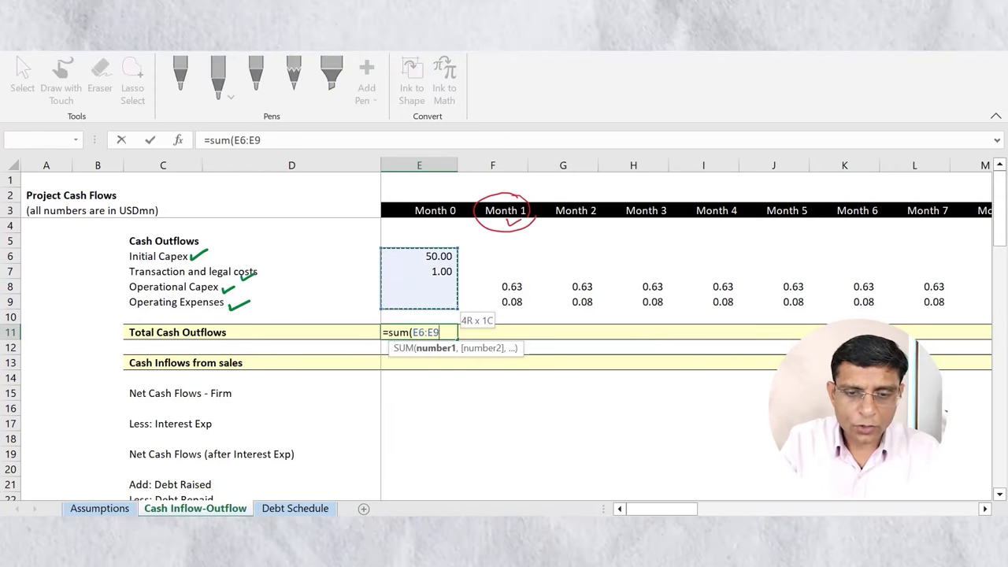
# Step: Copy the Total Cash Outflows formula from E11 across the row through Month 48 in column BA
pyautogui.hotkey('shift', 'Right')
pyautogui.hotkey('shift', 'Right')
pyautogui.hotkey('shift', 'Right')
pyautogui.hotkey('shift', 'Right')
pyautogui.hotkey('shift', 'Right')
pyautogui.hotkey('shift', 'Right')
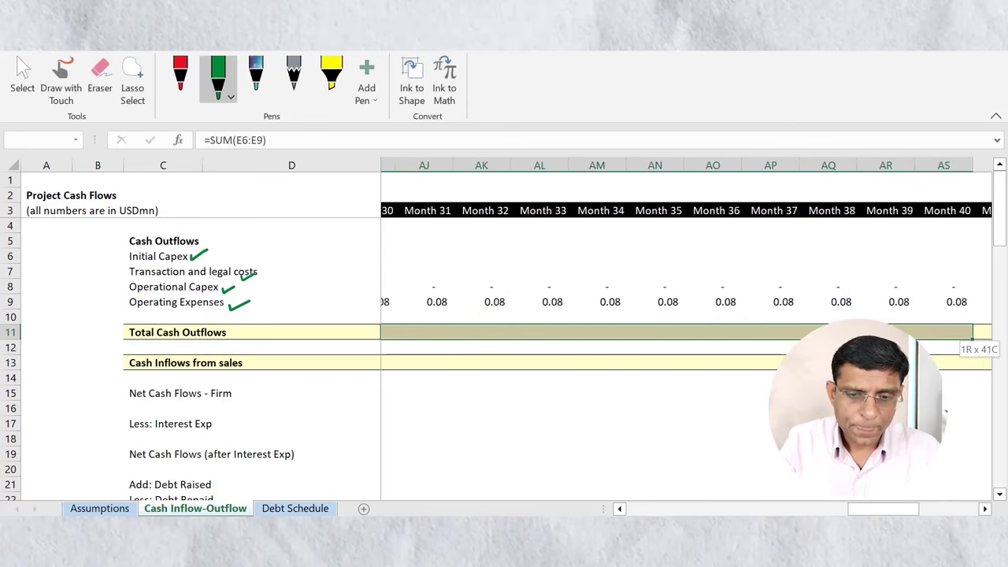
pyautogui.hotkey('shift', 'Right')
pyautogui.hotkey('shift', 'Right')
pyautogui.hotkey('shift', 'Right')
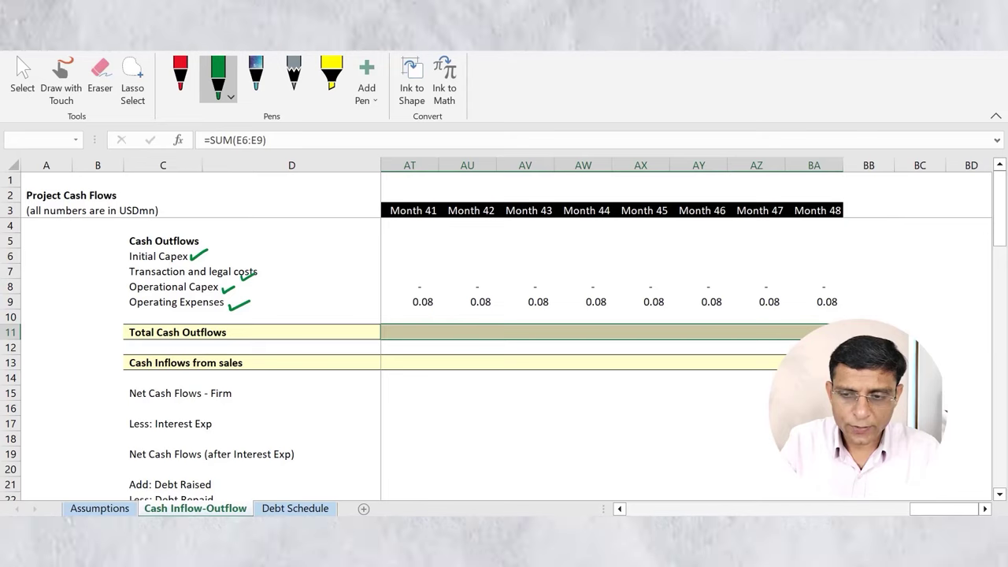
pyautogui.hotkey('ctrl', 'r')
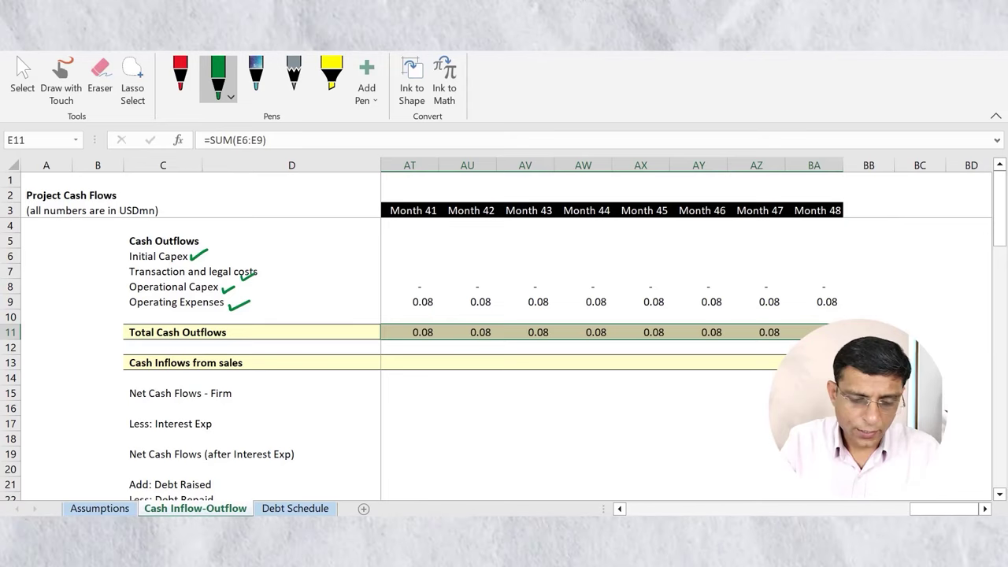
# Step: Check the copied Total Cash Outflows formulas in the first months and the Cash Inflows from sales row below
pyautogui.press('Left')
pyautogui.press('Left')
pyautogui.press('Left')
pyautogui.press('Left')
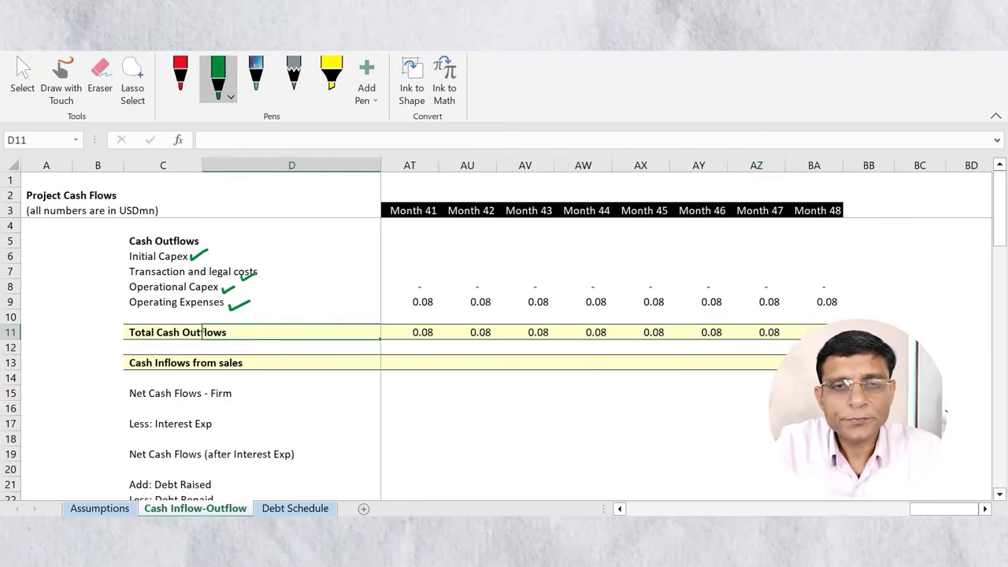
pyautogui.press('Right')
pyautogui.press('Right')
pyautogui.press('Right')
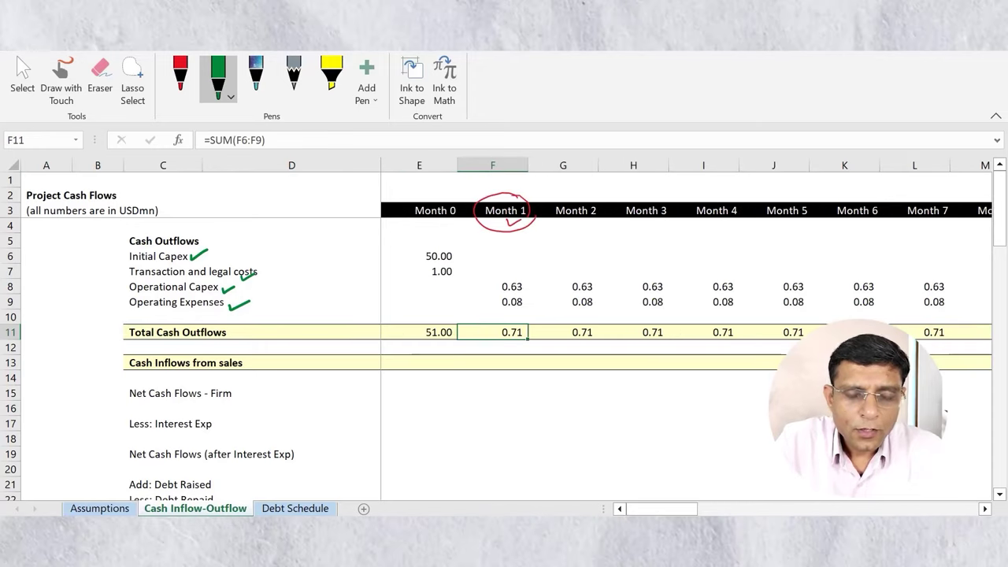
pyautogui.press('Right')
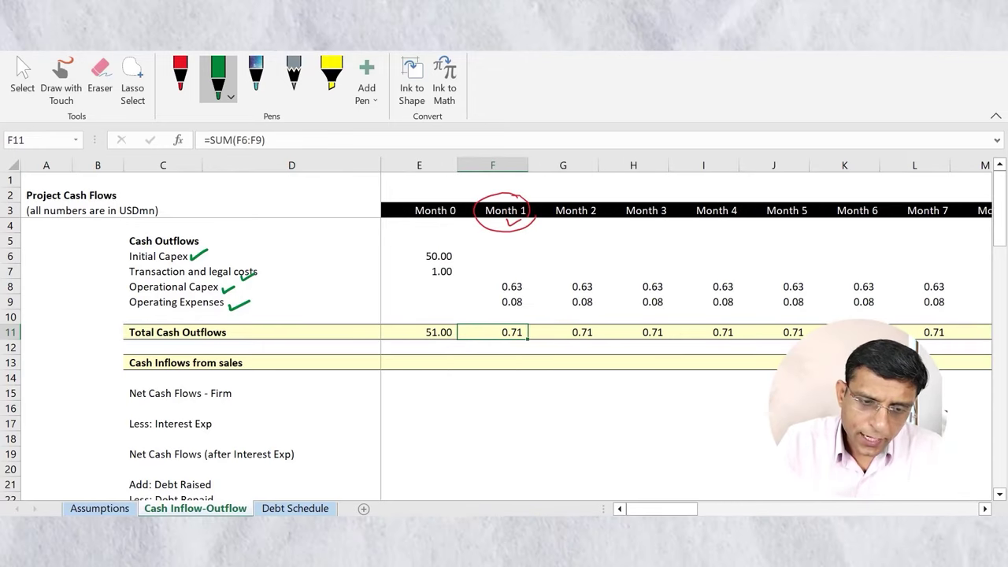
pyautogui.press('Left')
pyautogui.press('Down')
pyautogui.press('Down')
pyautogui.press('Left')
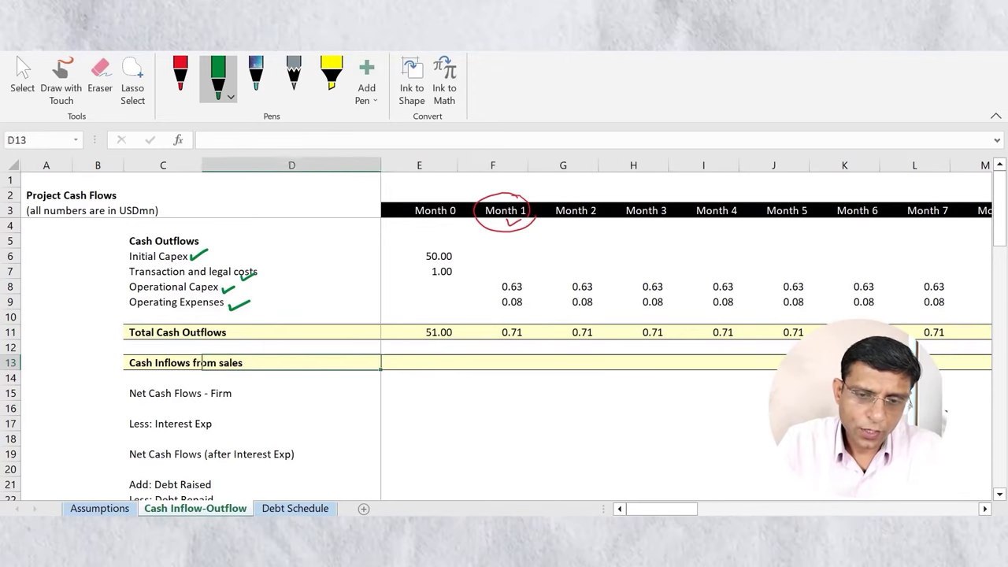
pyautogui.press('Left')
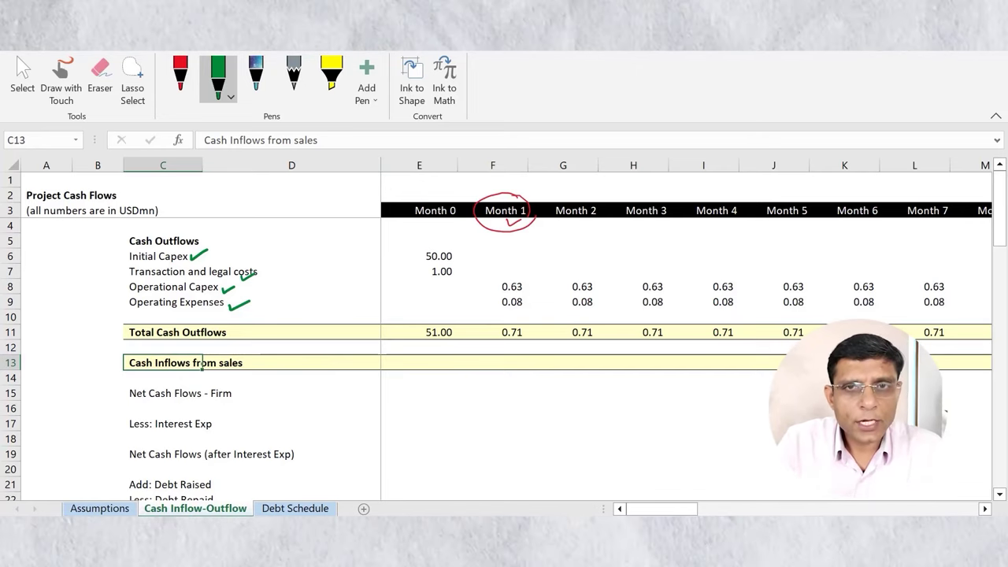
# Step: On the Assumptions sheet, mark the sales start month, sales end month, monthly sales, development area and sales price values with green ink ticks
pyautogui.hotkey('ctrl', 'pageup')
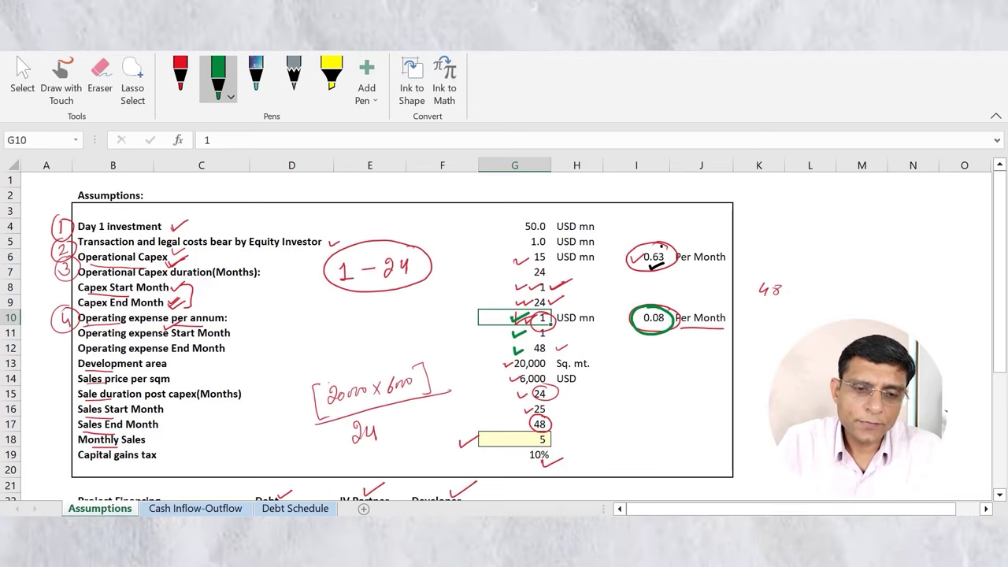
pyautogui.click(113, 378)
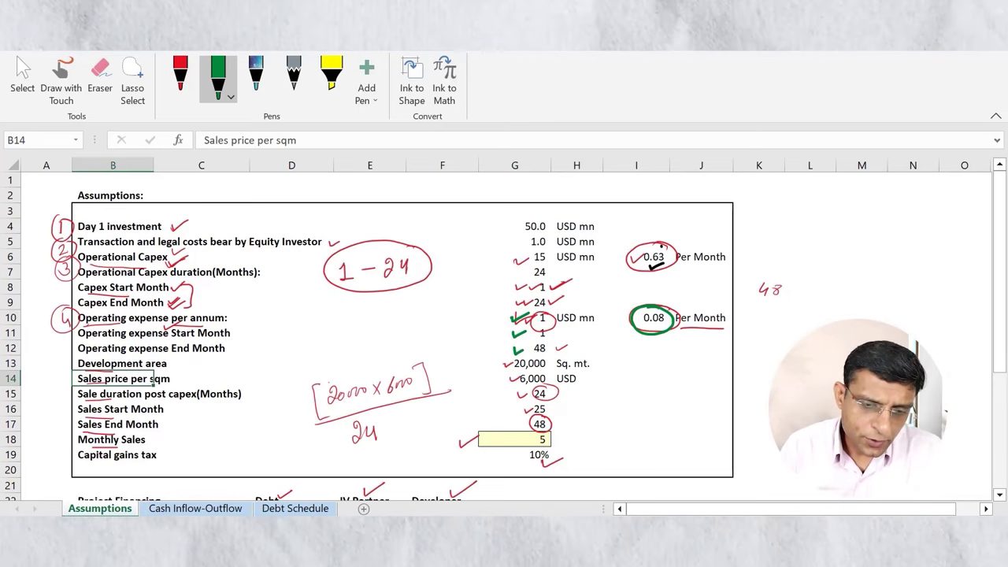
pyautogui.click(514, 409)
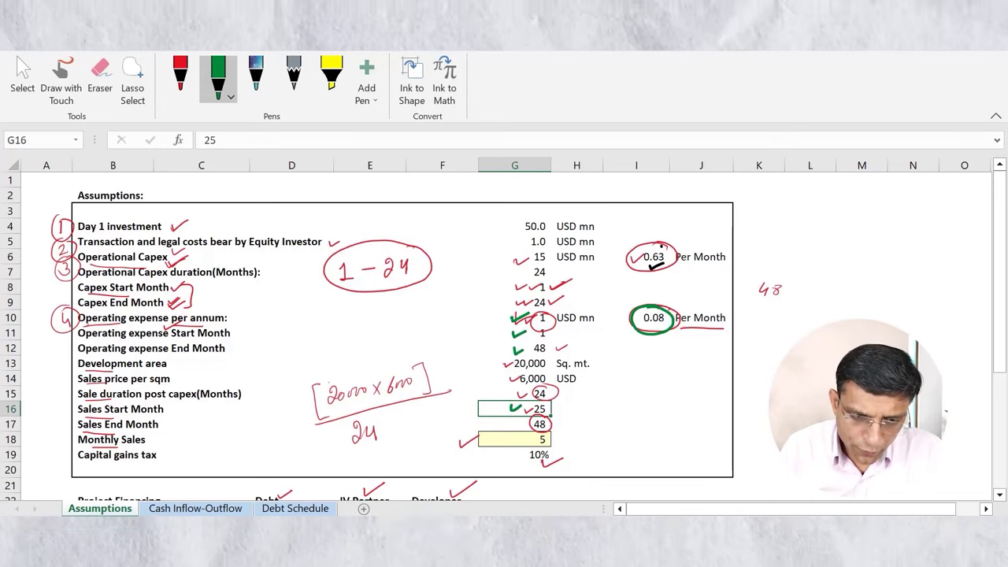
pyautogui.moveTo(515, 423); pyautogui.dragTo(523, 422)
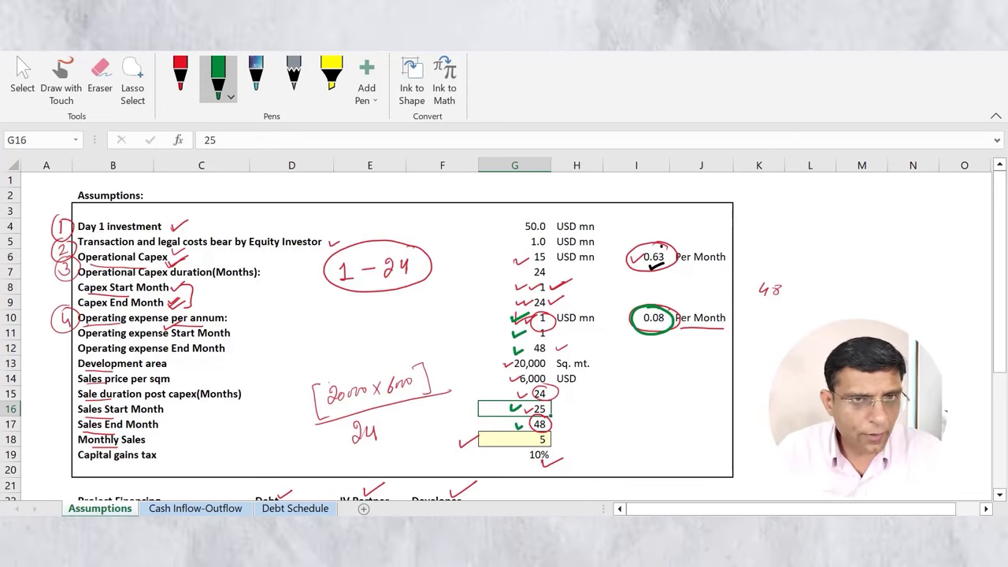
pyautogui.moveTo(505, 435); pyautogui.dragTo(505, 442)
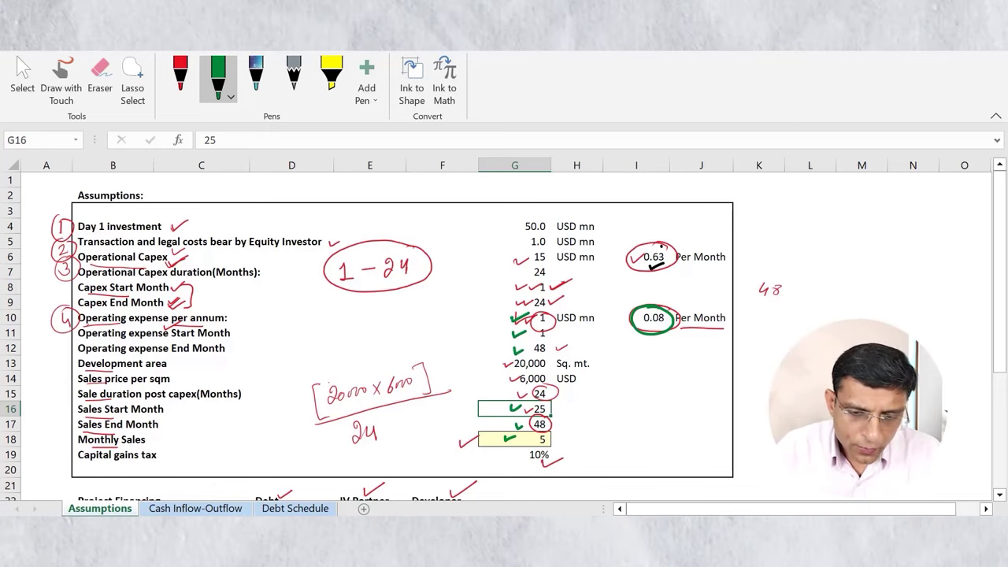
pyautogui.moveTo(503, 362); pyautogui.dragTo(516, 360)
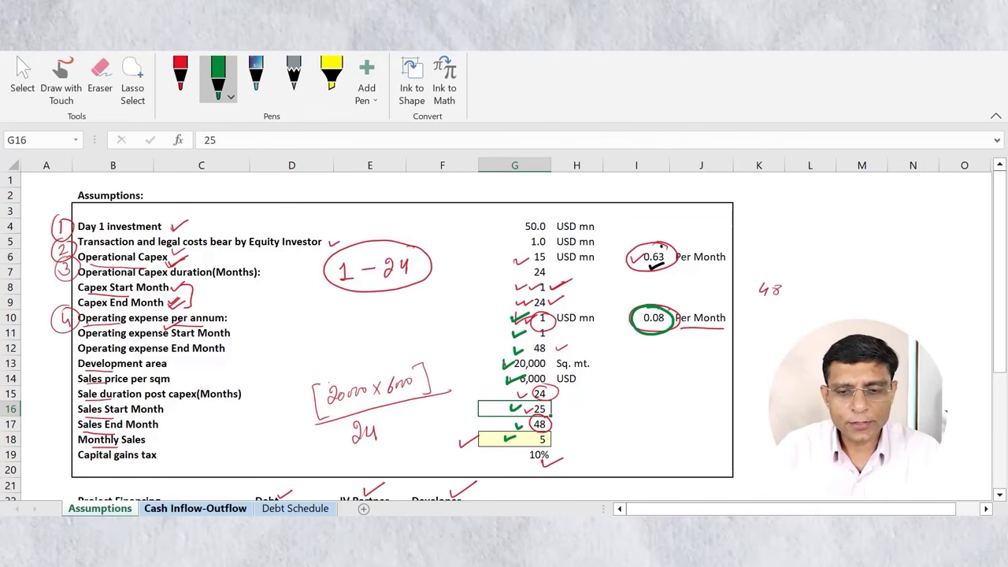
# Step: Begin an IF(AND formula in E13 of the Cash Inflow-Outflow sheet with the sales start condition E3>=Assumptions!G16
pyautogui.click(194, 508)
pyautogui.press('Right')
pyautogui.press('Right')
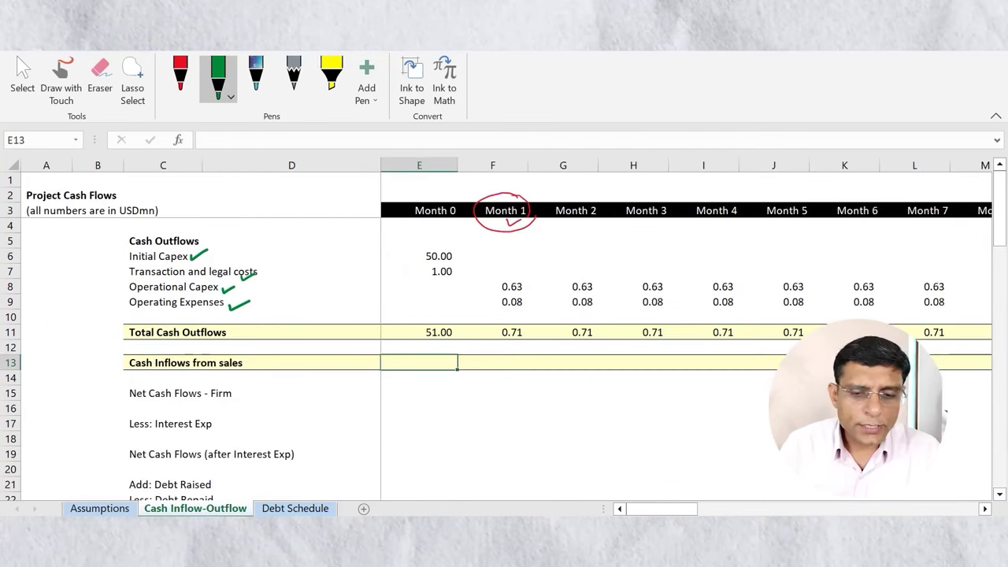
pyautogui.press('Left')
pyautogui.press('Right')
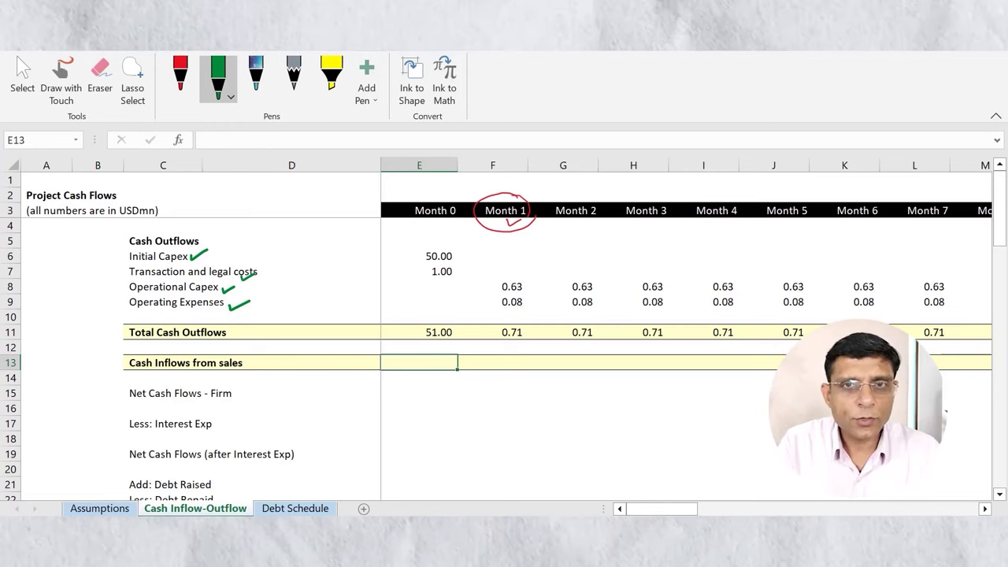
pyautogui.write('=if')
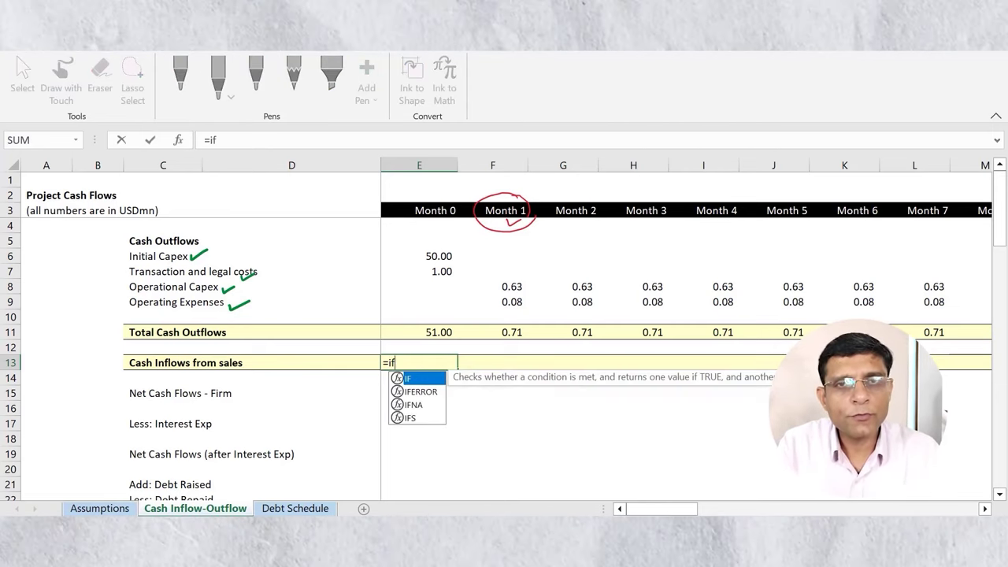
pyautogui.write('(')
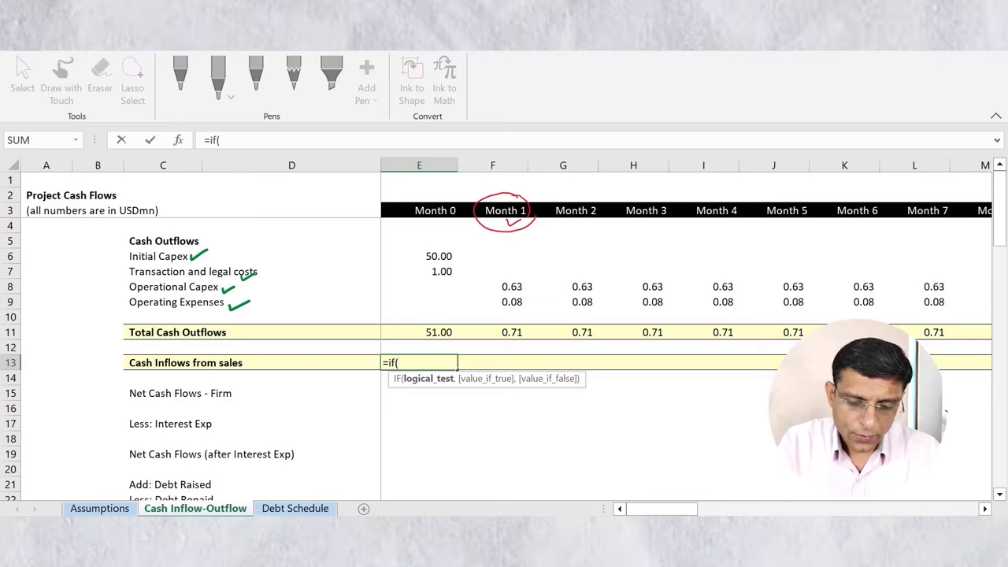
pyautogui.write('and(')
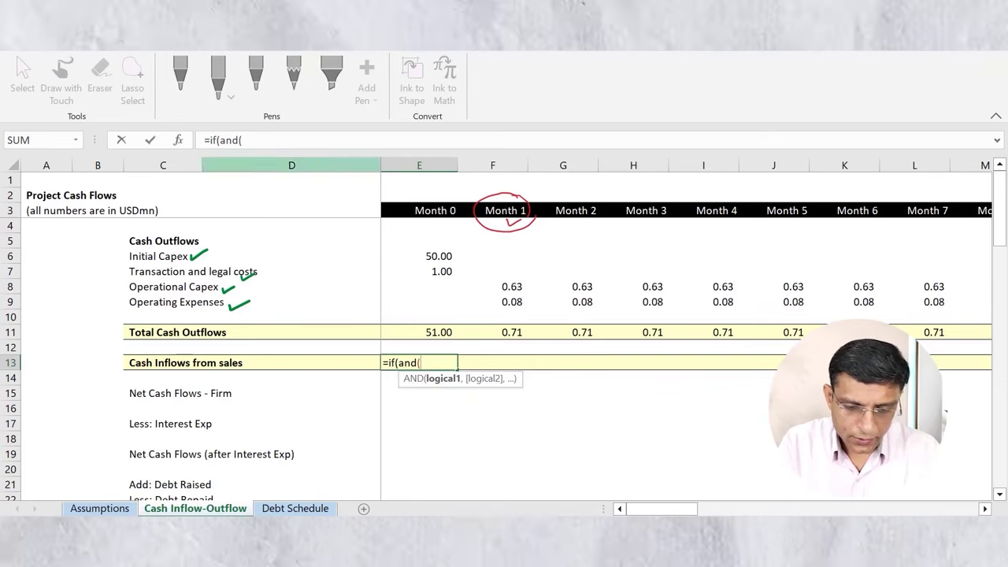
pyautogui.click(419, 210)
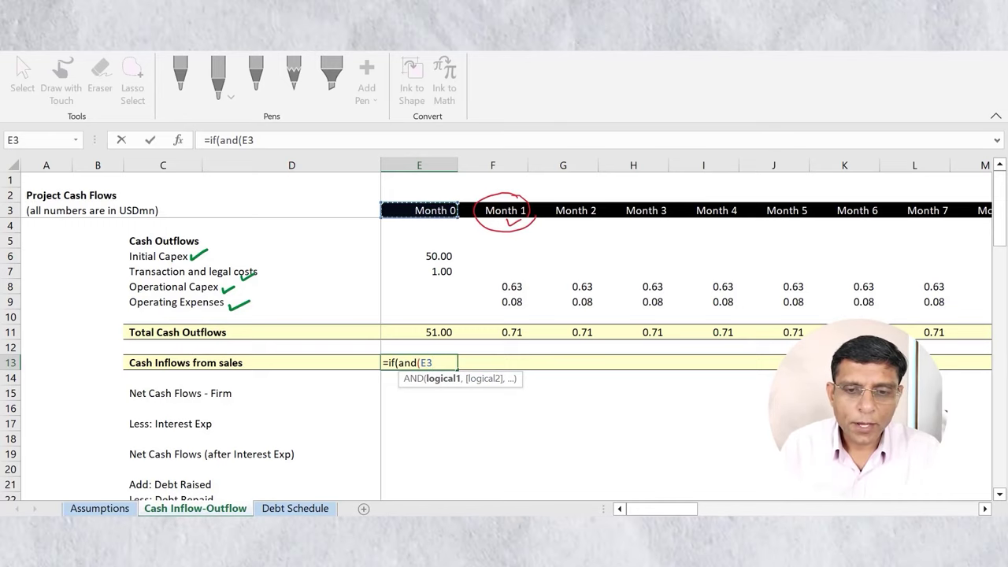
pyautogui.write('>=')
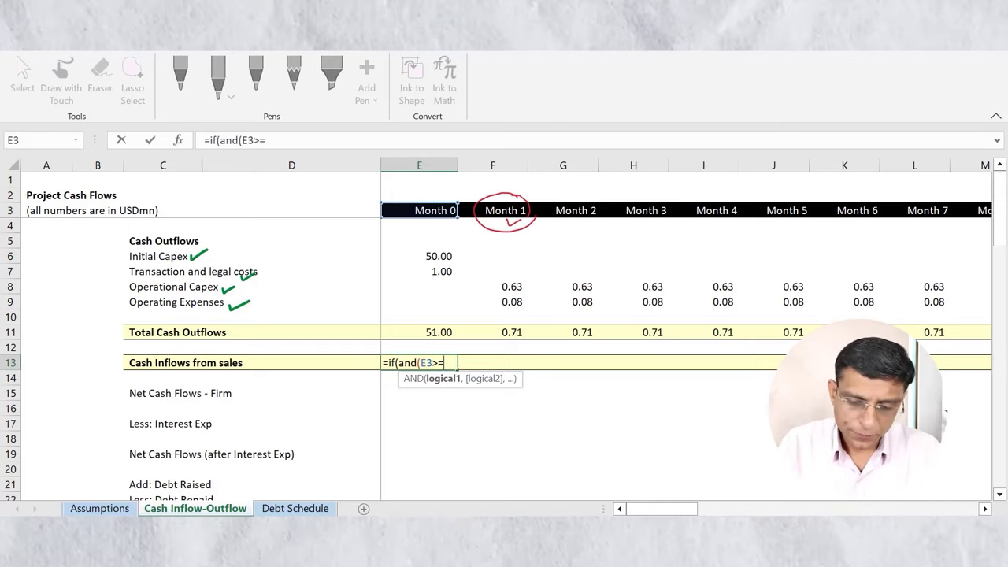
pyautogui.hotkey('ctrl', 'pageup')
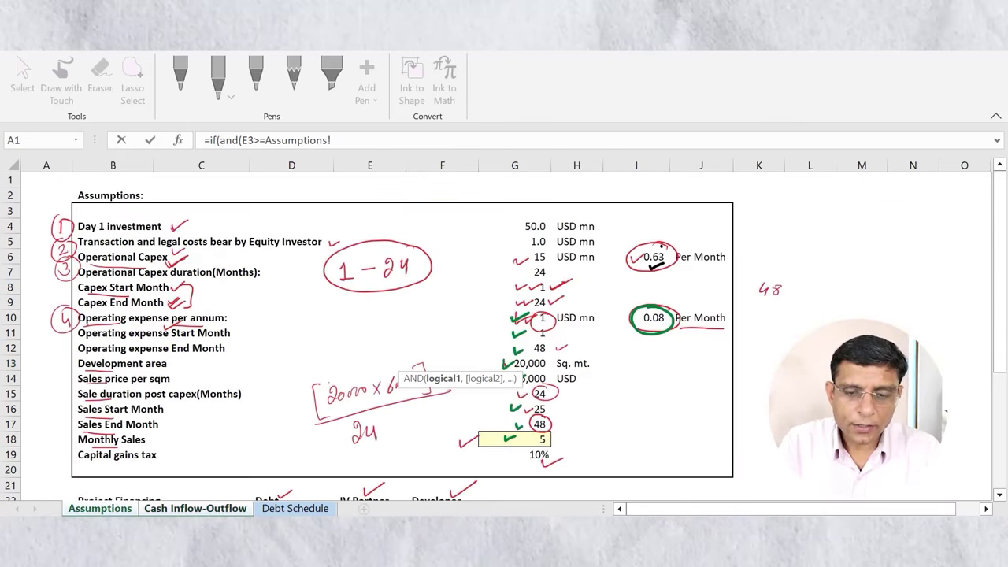
pyautogui.click(515, 409)
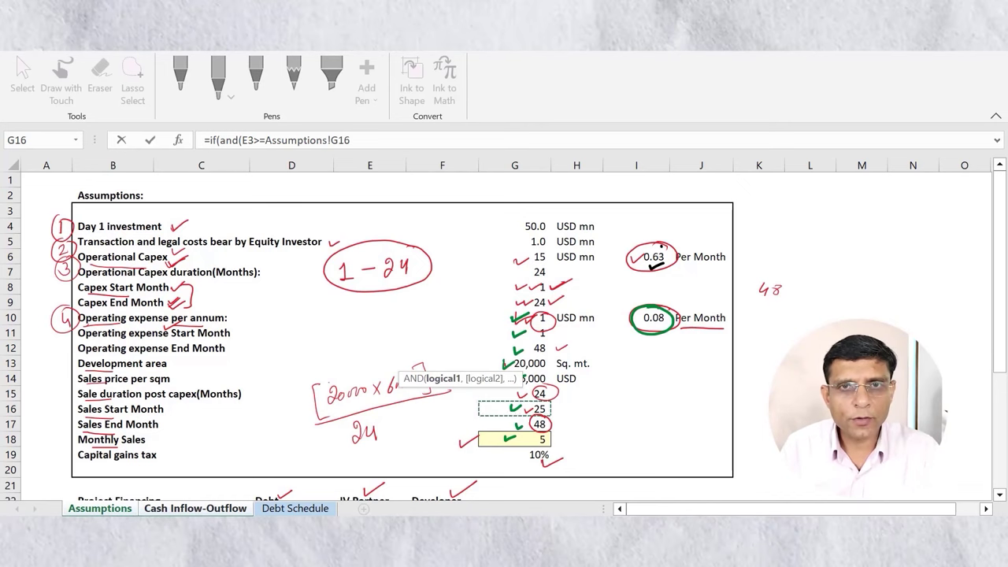
# Step: Add the sales end condition 'Cash Inflow-Outflow'!E3<=Assumptions!G17 to the E13 formula and close the AND
pyautogui.write(',')
pyautogui.hotkey('ctrl', 'pagedown')
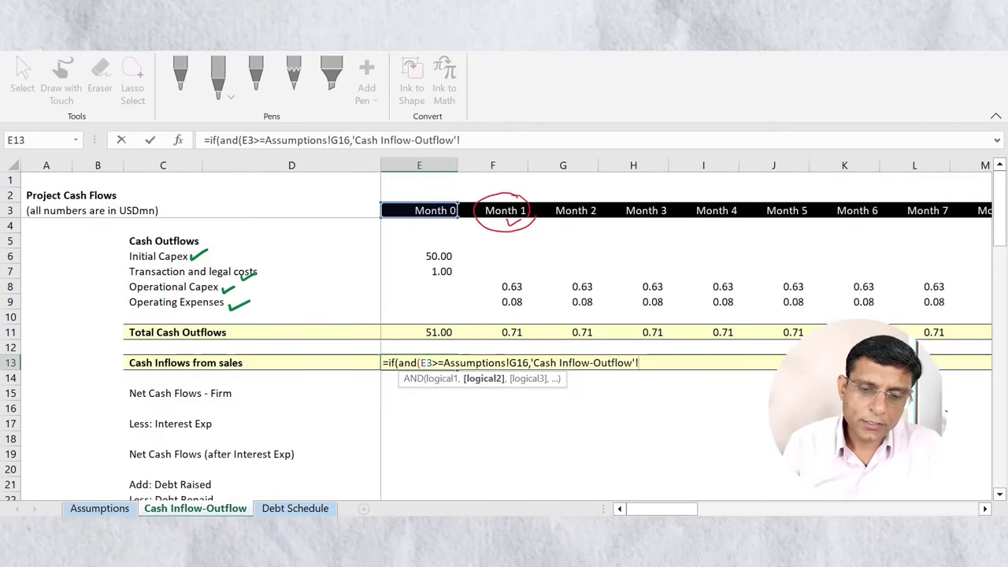
pyautogui.click(419, 210)
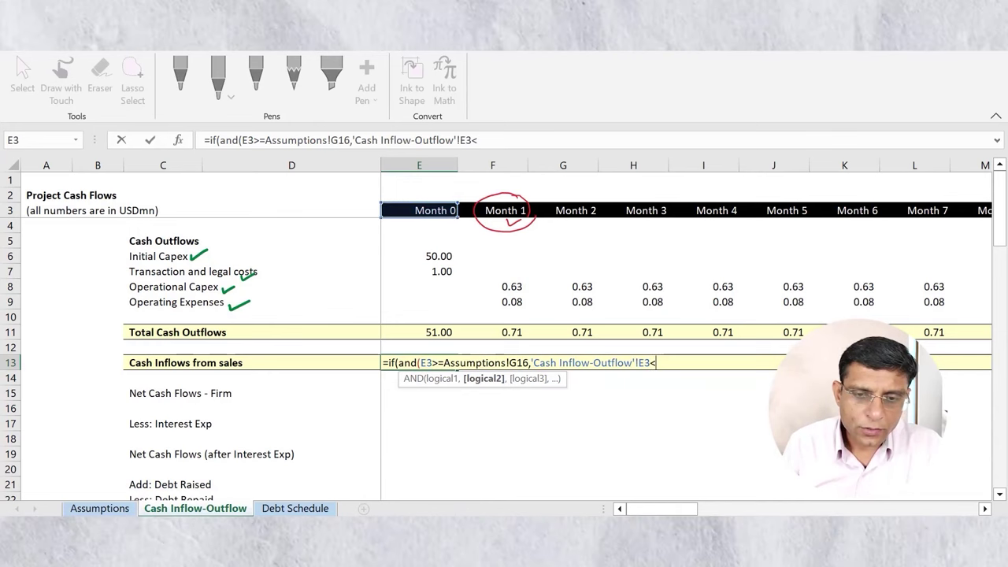
pyautogui.write('<=')
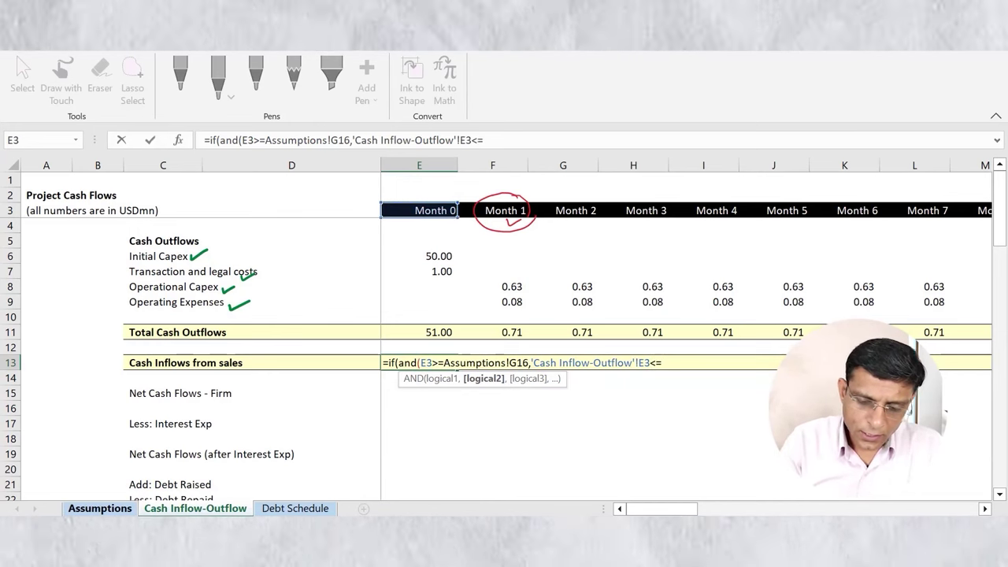
pyautogui.hotkey('ctrl', 'pageup')
pyautogui.click(515, 424)
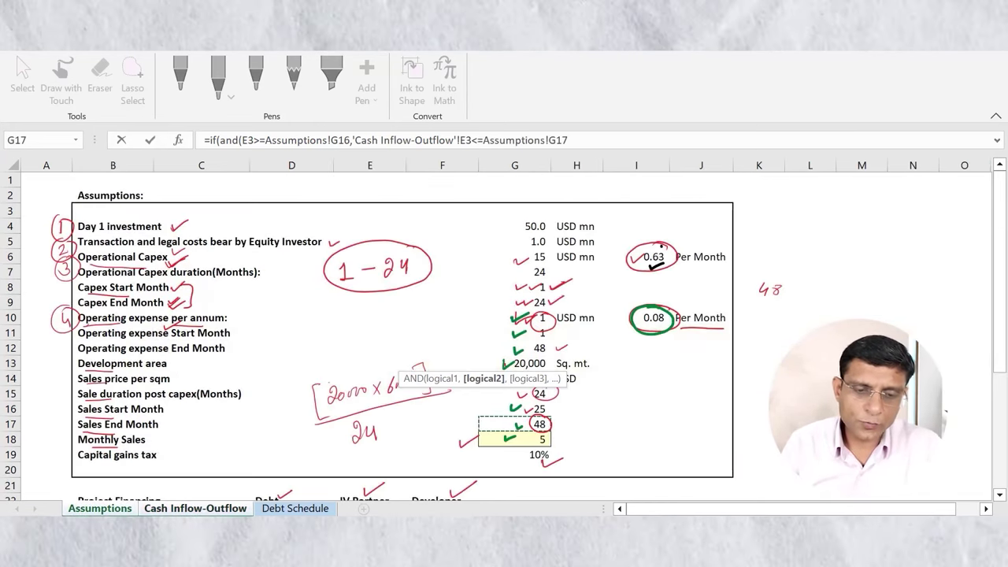
pyautogui.write(')')
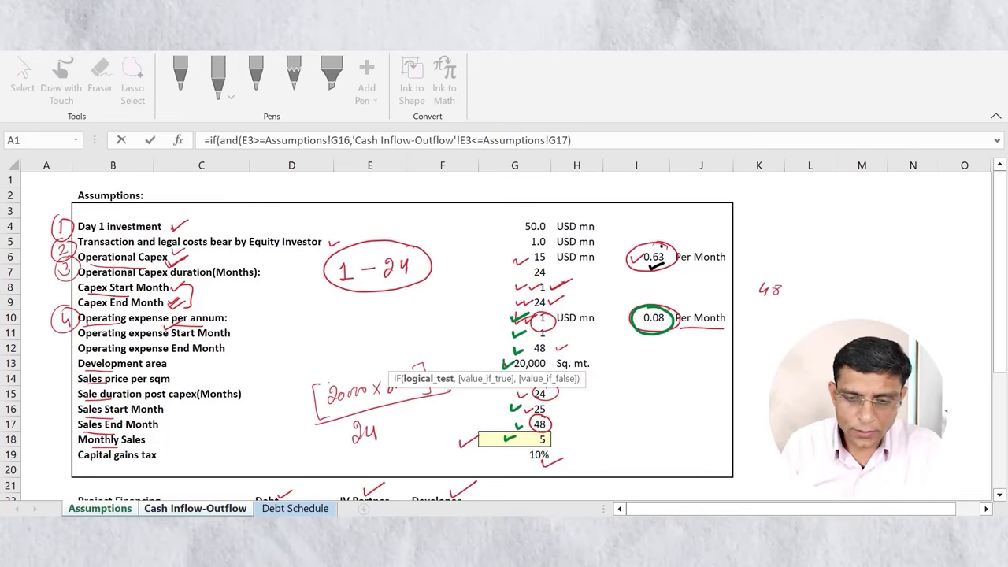
# Step: Complete the E13 formula with Assumptions!G18 as the value if true and 0 as the value if false
pyautogui.write(',')
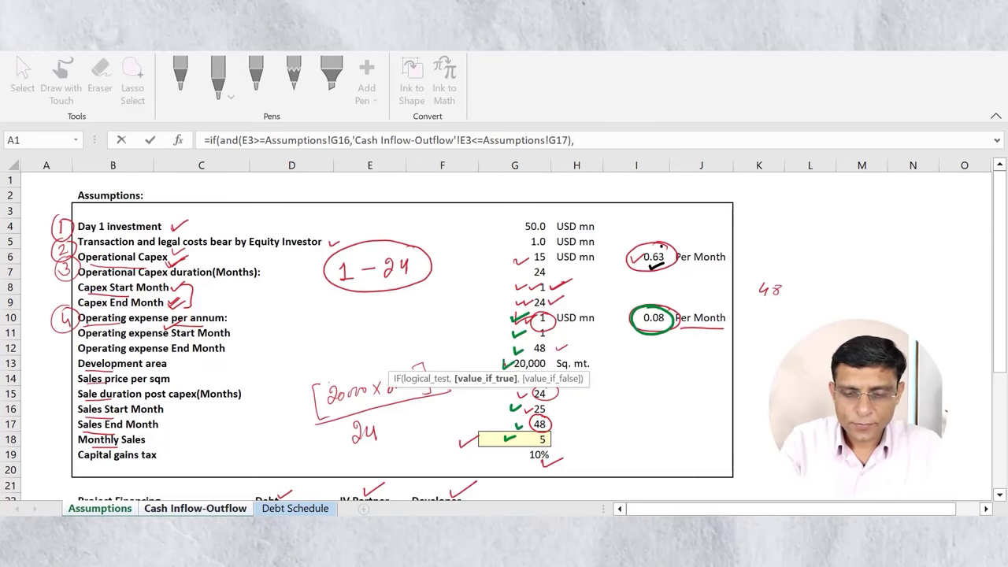
pyautogui.click(514, 439)
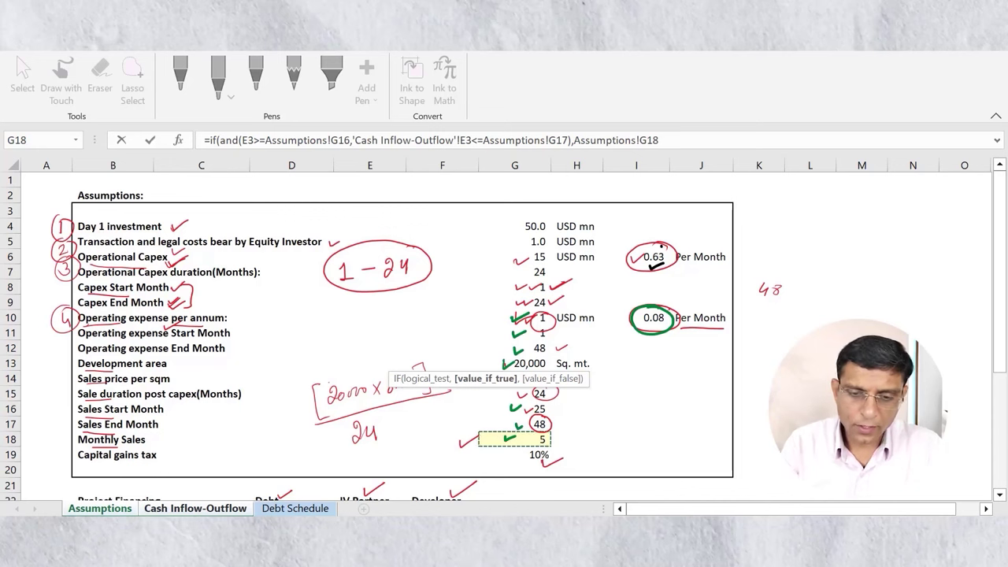
pyautogui.write(',0')
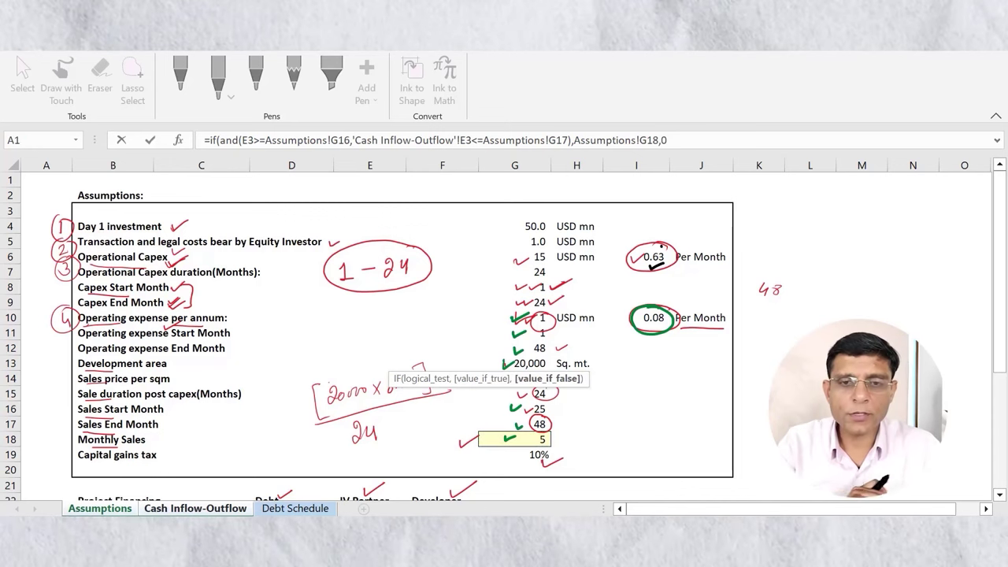
pyautogui.press('Return')
pyautogui.press('Up')
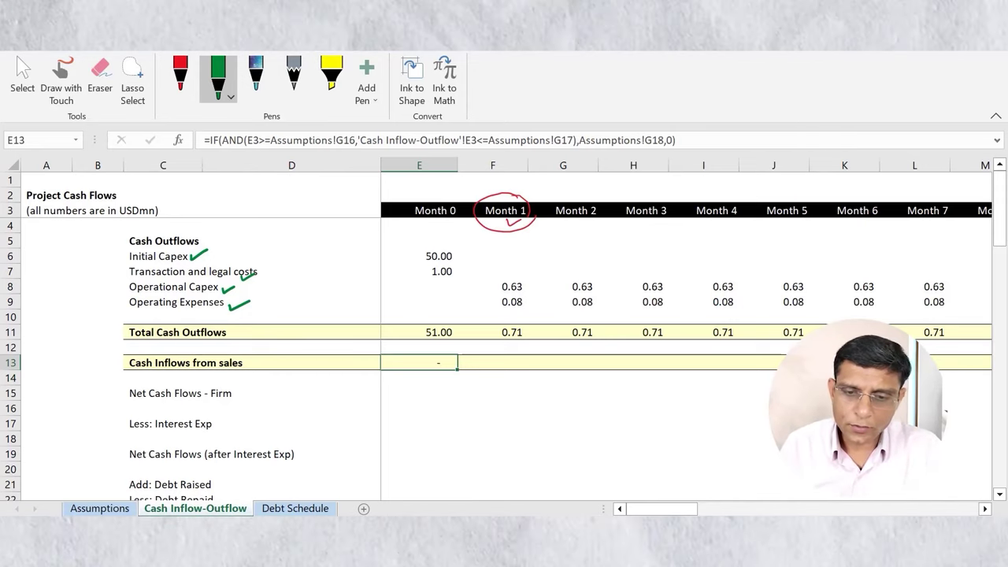
# Step: In the E13 formula's start condition, lock the month row as E$3 and make the sales start month reference absolute as Assumptions!$G$16
pyautogui.click(419, 210)
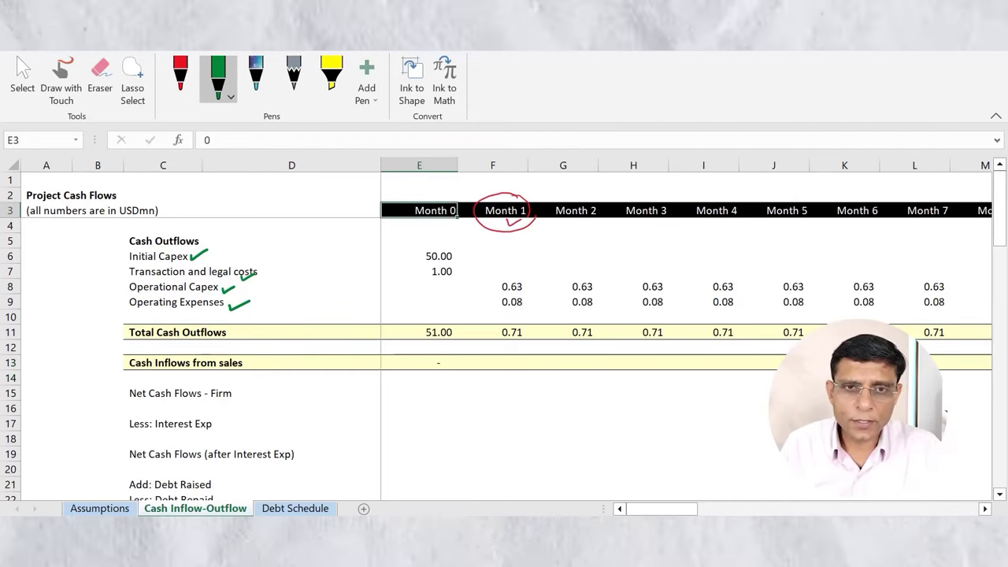
pyautogui.click(419, 362)
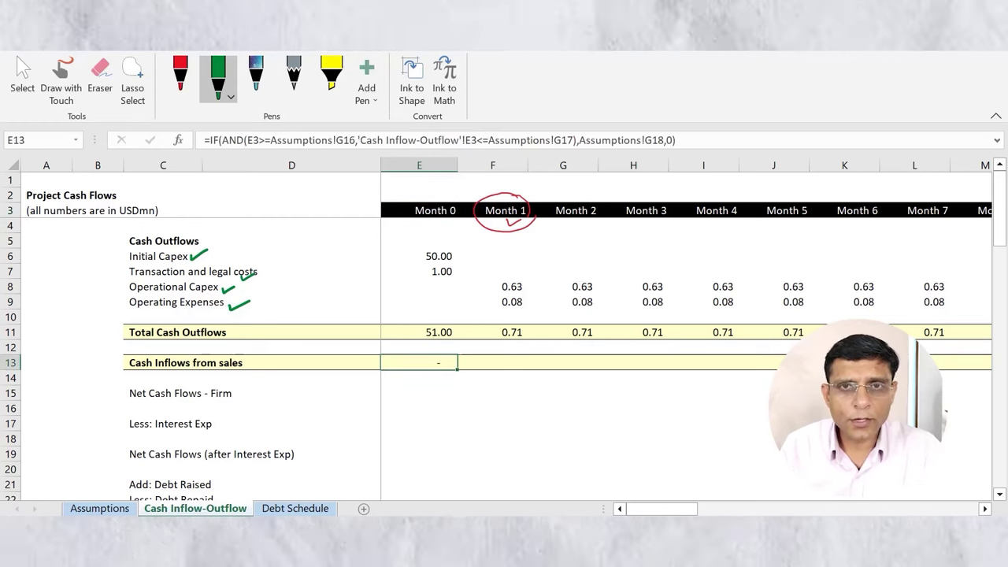
pyautogui.click(252, 141)
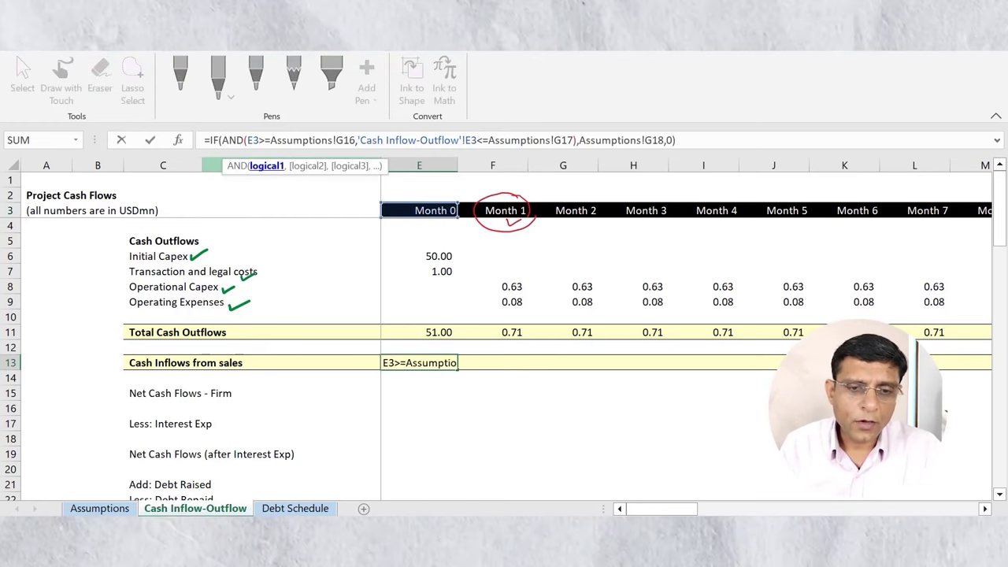
pyautogui.write('$')
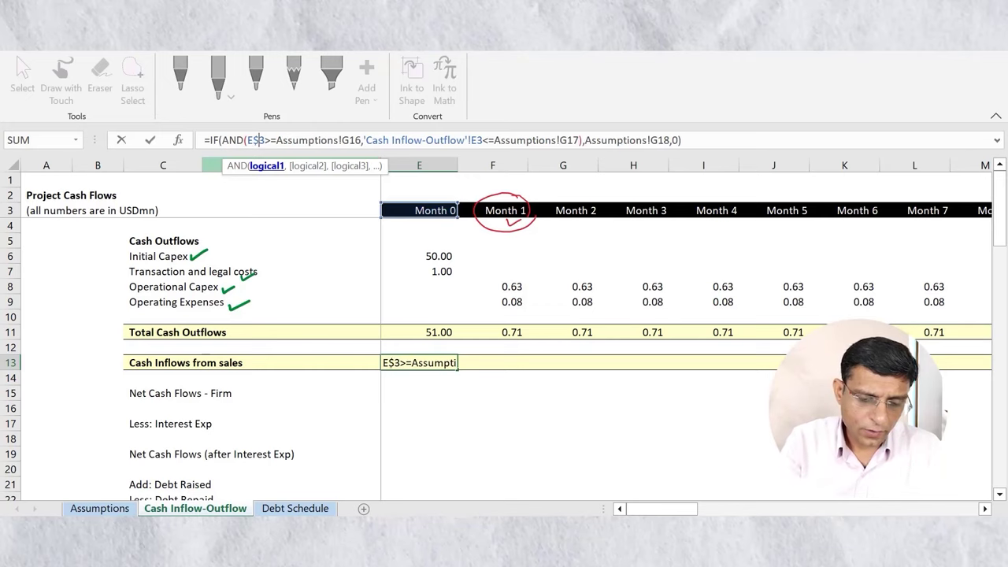
pyautogui.click(355, 140)
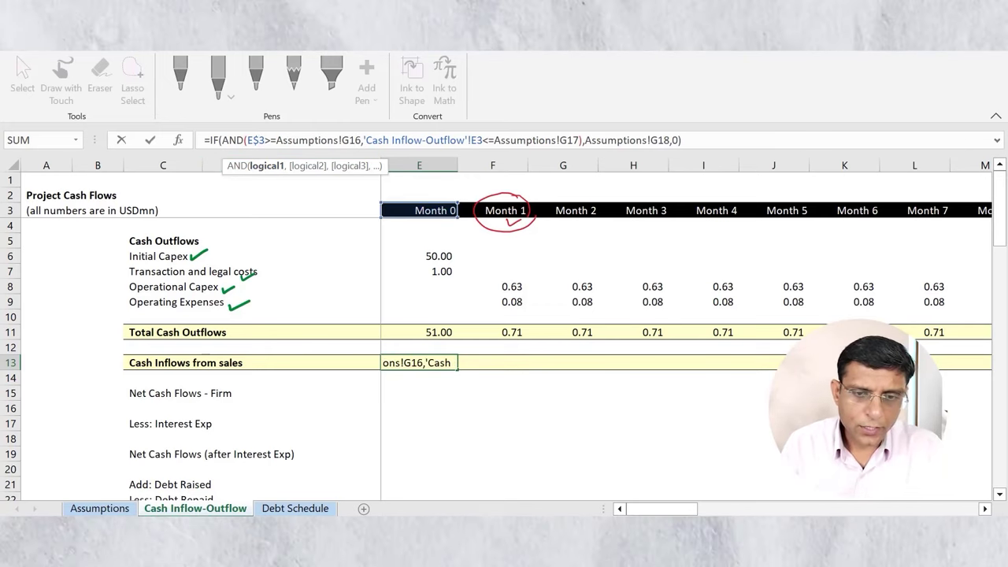
pyautogui.press('F4')
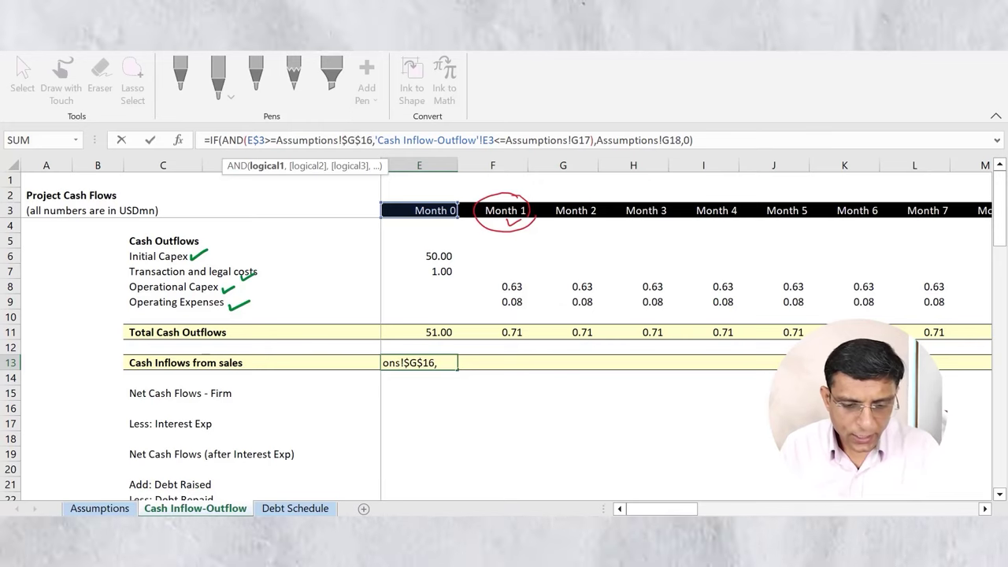
# Step: Anchor the remaining E13 references as E$3, Assumptions!$G$17 and Assumptions!$G$18, and commit the formula
pyautogui.click(487, 141)
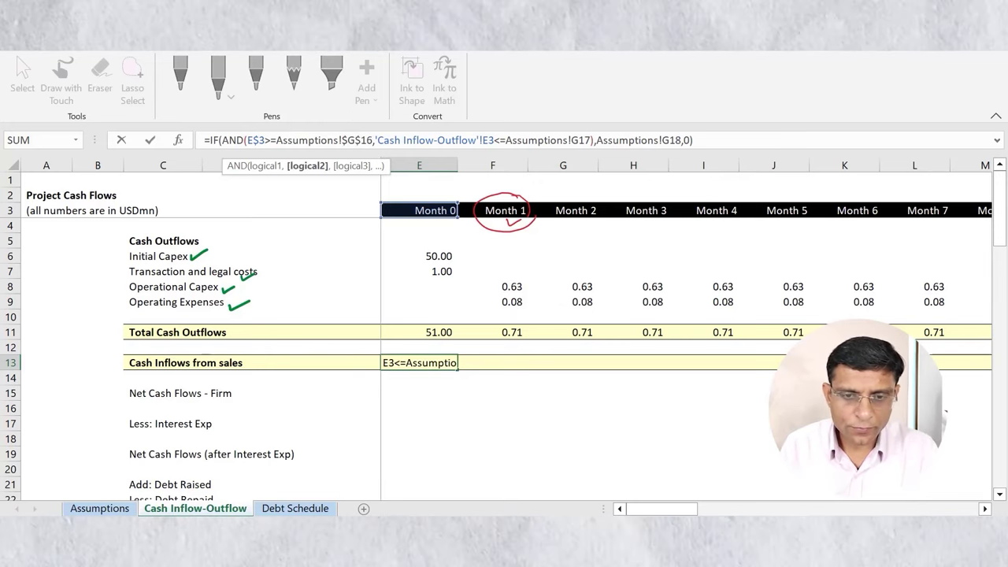
pyautogui.write('$')
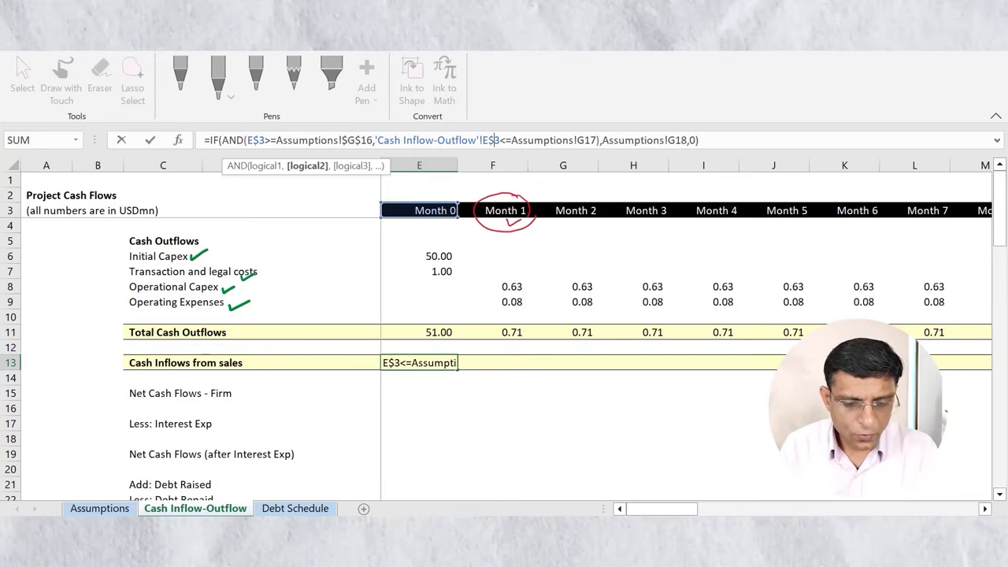
pyautogui.click(584, 140)
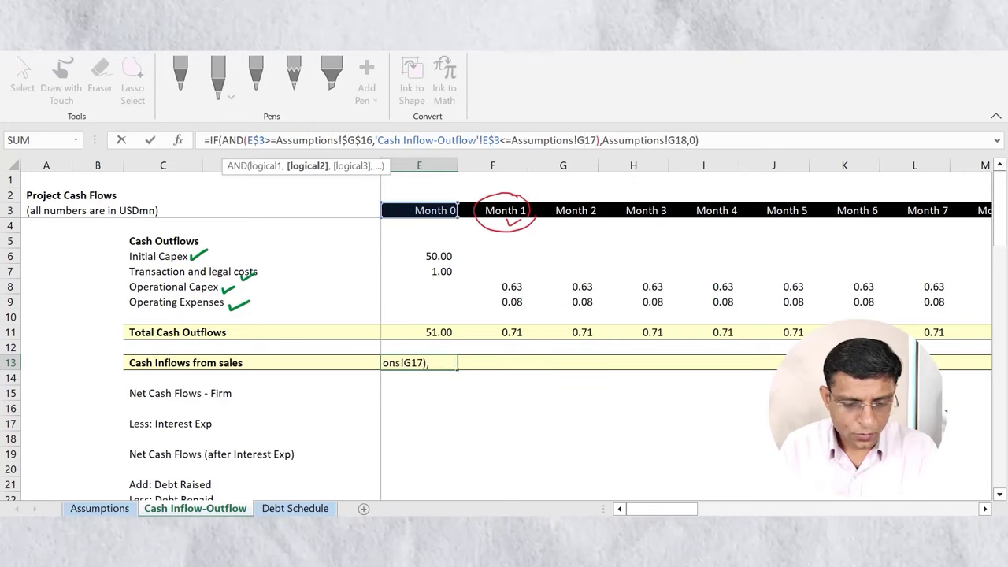
pyautogui.press('F4')
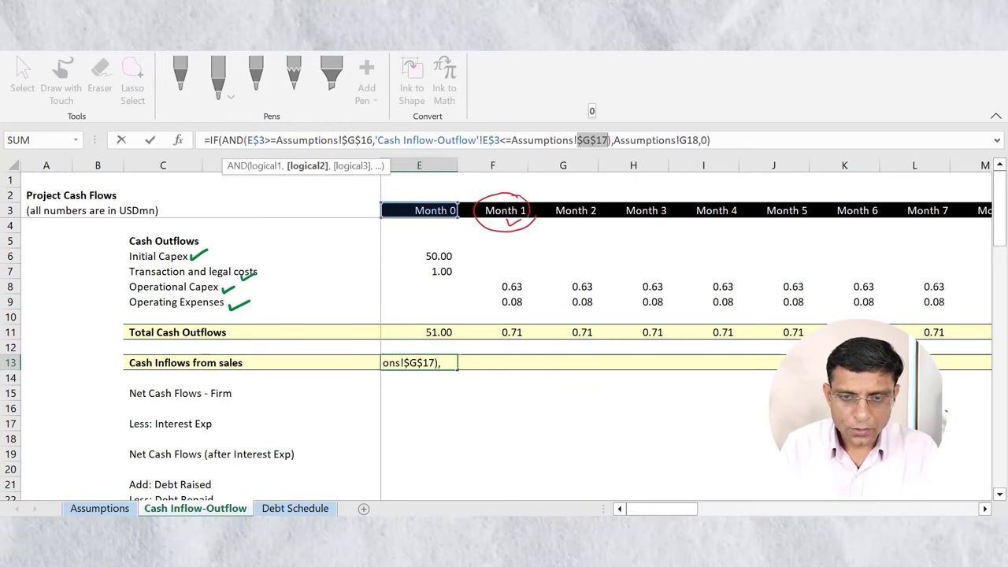
pyautogui.click(686, 140)
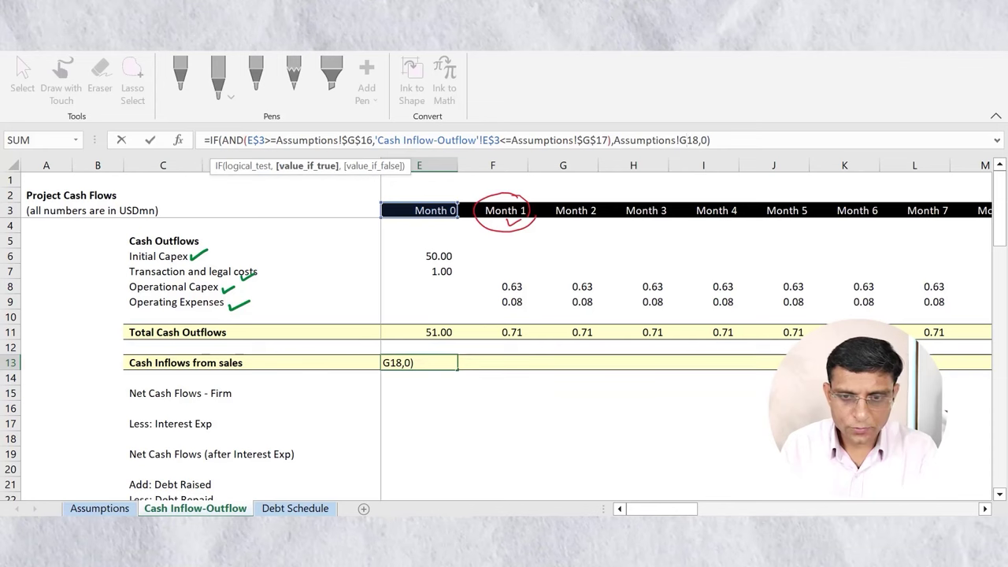
pyautogui.press('F4')
pyautogui.press('Return')
# Step: Fill the E13 sales inflow formula across row 13 through Month 48 in column BA
pyautogui.press('Up')
pyautogui.moveTo(419, 362); pyautogui.dragTo(969, 364)
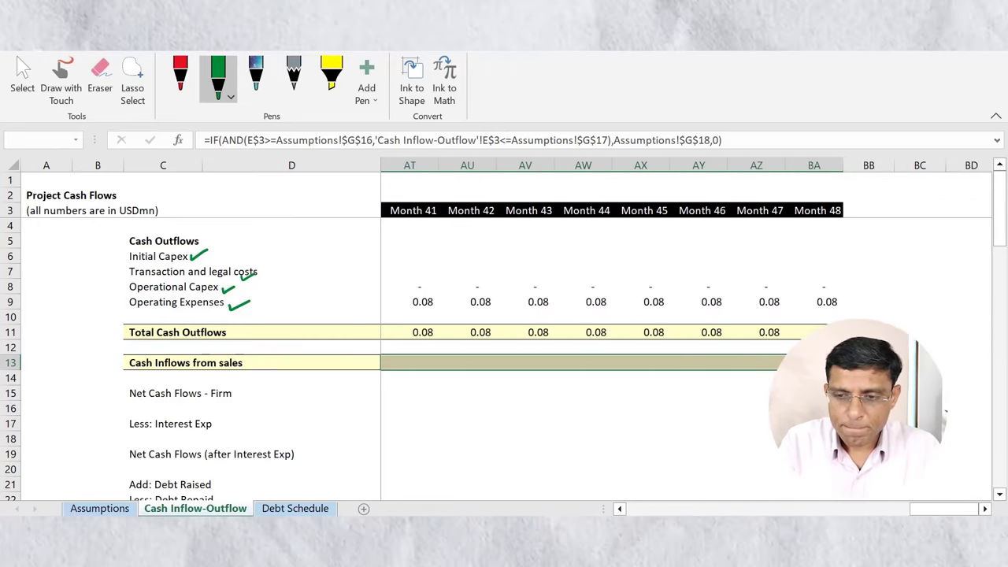
pyautogui.hotkey('ctrl', 'r')
# Step: Examine the Cash Inflows from sales row month by month through Month 48 to check when sales start and stop
pyautogui.press('Right')
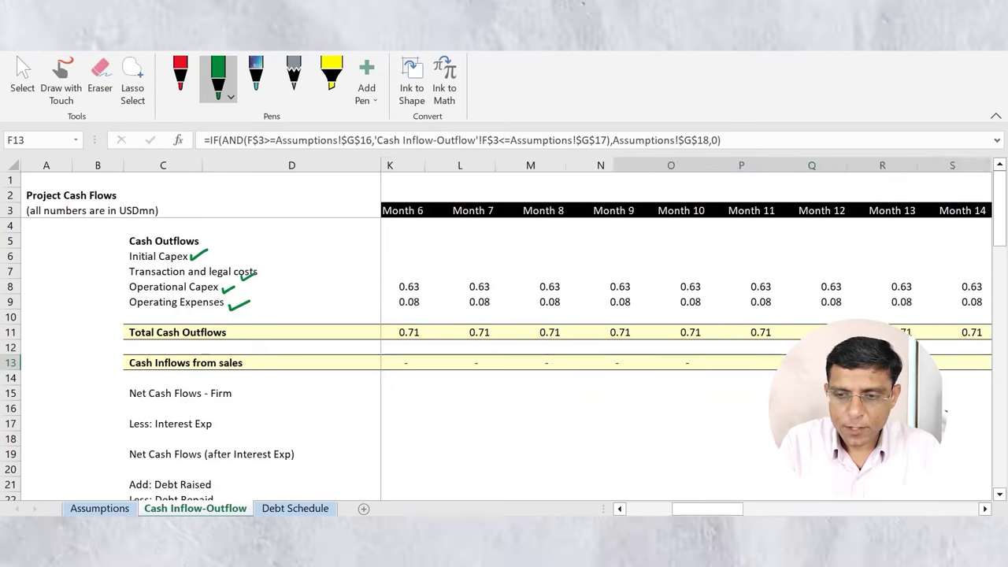
pyautogui.press('Right')
pyautogui.press('Right')
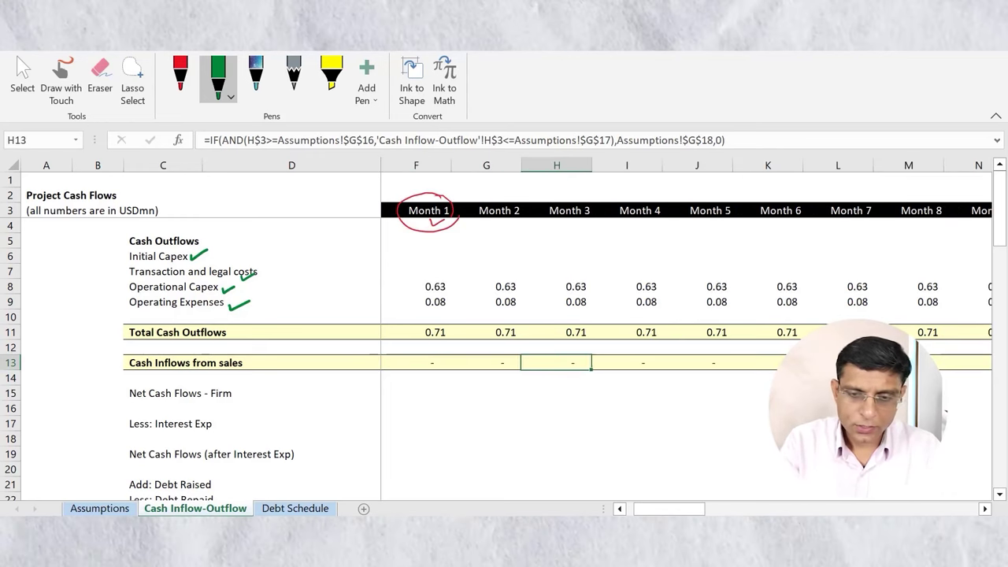
pyautogui.press('Right')
pyautogui.press('Right')
pyautogui.press('Right')
pyautogui.press('Right')
pyautogui.press('Right')
pyautogui.press('Right')
pyautogui.press('Right')
pyautogui.press('Right')
pyautogui.press('Right')
pyautogui.press('Right')
pyautogui.press('Right')
pyautogui.press('Right')
pyautogui.press('Right')
pyautogui.press('Right')
pyautogui.press('Right')
pyautogui.press('Right')
pyautogui.press('Right')
pyautogui.press('Right')
pyautogui.press('Right')
pyautogui.press('Right')
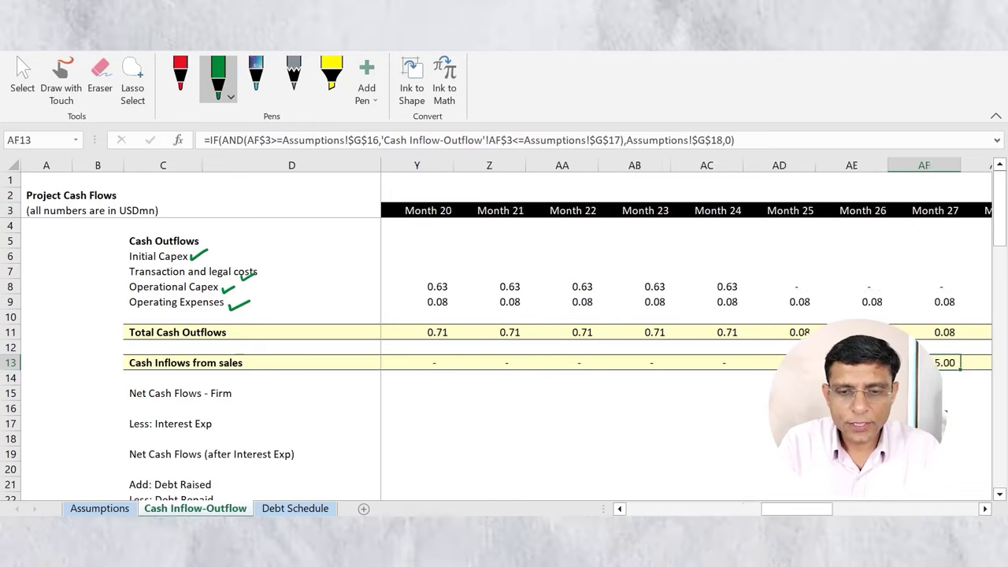
pyautogui.press('Right')
pyautogui.press('Right')
pyautogui.press('Right')
pyautogui.press('Right')
pyautogui.press('Right')
pyautogui.press('Right')
pyautogui.press('Right')
pyautogui.press('Left')
pyautogui.press('Left')
pyautogui.press('Left')
pyautogui.press('Left')
pyautogui.press('Left')
pyautogui.press('Left')
pyautogui.press('Left')
pyautogui.press('Left')
pyautogui.press('Left')
pyautogui.press('Left')
pyautogui.press('Right')
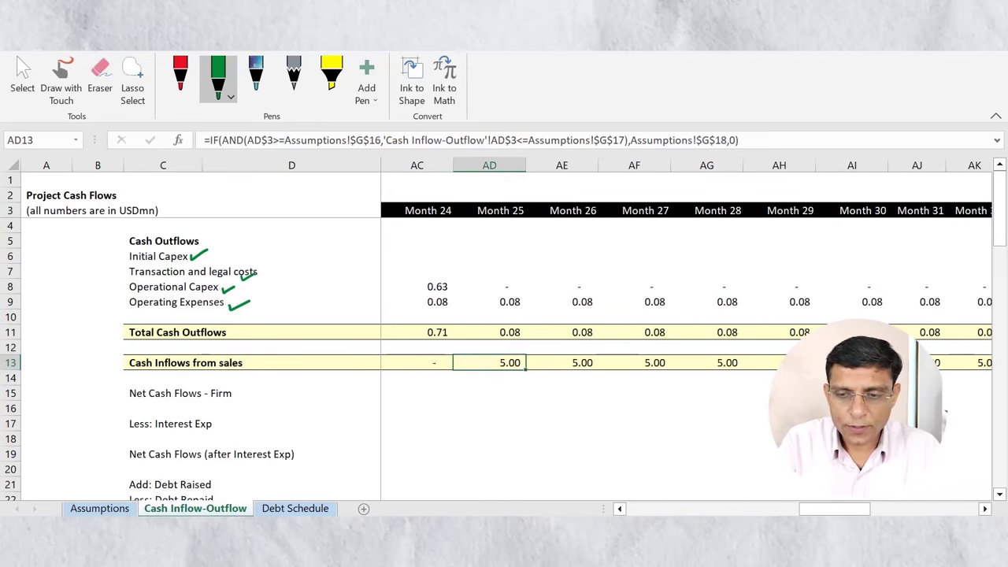
pyautogui.press('Right')
pyautogui.press('Right')
pyautogui.press('Right')
pyautogui.press('Right')
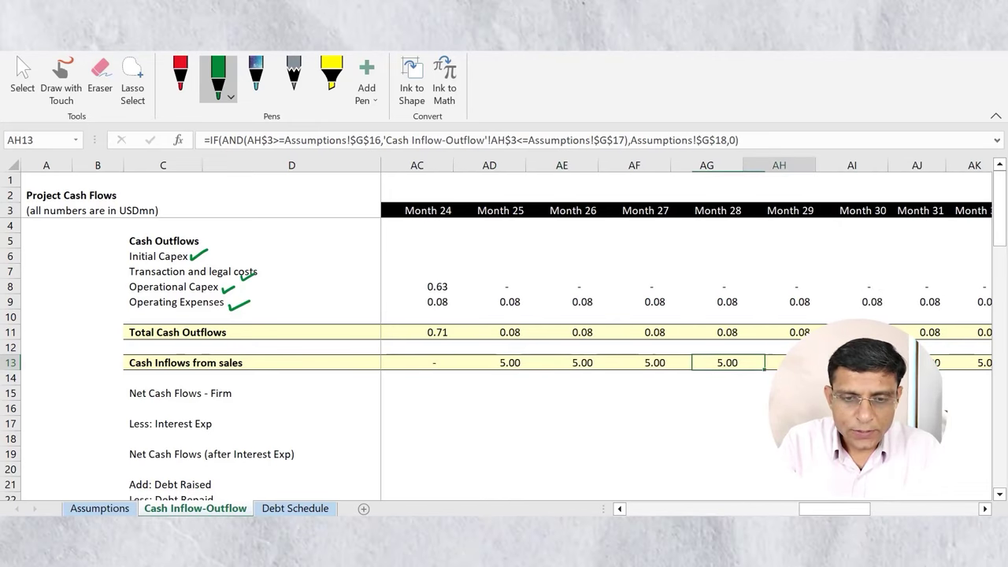
pyautogui.press('Right')
pyautogui.press('Right')
pyautogui.press('Right')
pyautogui.press('Right')
pyautogui.press('Right')
pyautogui.press('Right')
pyautogui.press('Right')
pyautogui.press('Right')
pyautogui.press('Right')
pyautogui.press('Right')
pyautogui.press('Right')
pyautogui.press('Right')
pyautogui.press('Right')
pyautogui.press('Right')
pyautogui.press('Right')
pyautogui.press('Right')
pyautogui.press('Right')
pyautogui.press('Right')
pyautogui.press('Right')
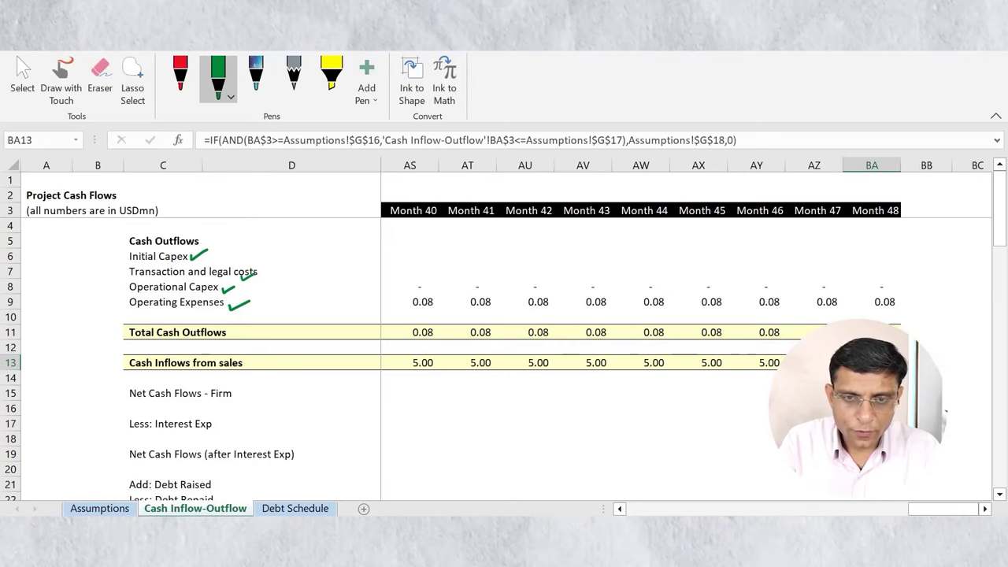
pyautogui.press('Left')
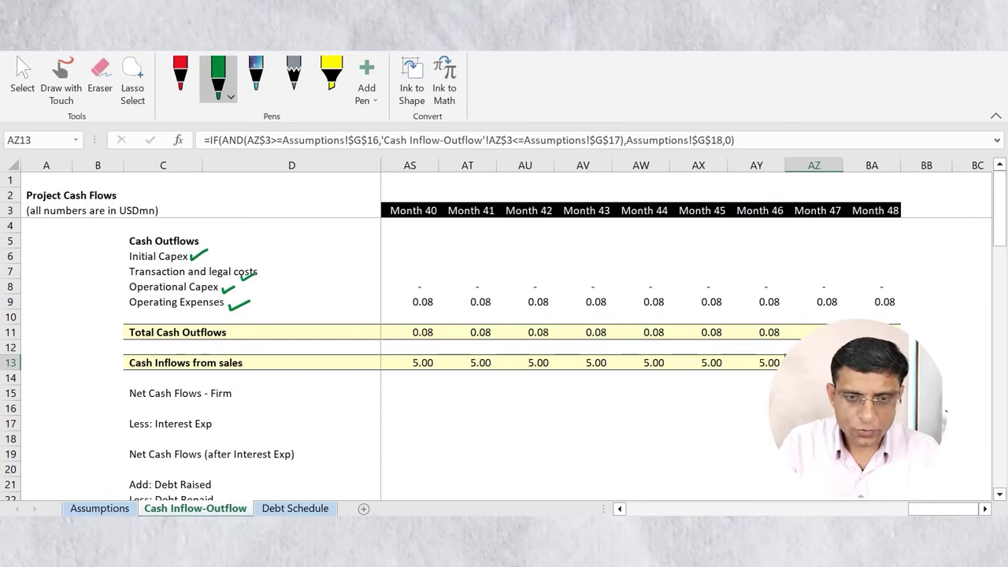
pyautogui.press('Down')
pyautogui.press('Left')
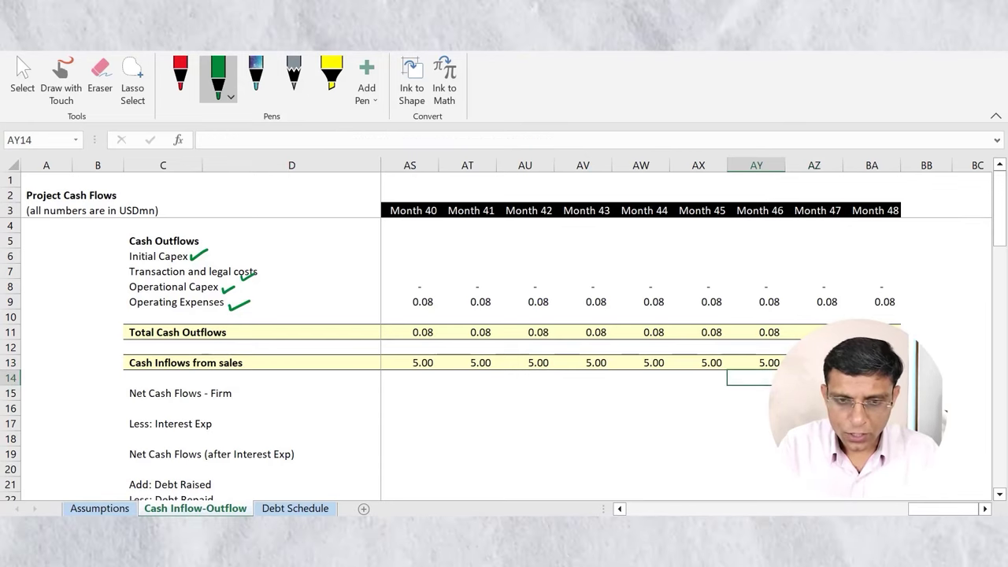
pyautogui.press('Left')
pyautogui.press('Left')
pyautogui.press('Left')
pyautogui.press('Left')
pyautogui.press('Left')
pyautogui.press('Left')
pyautogui.press('Left')
pyautogui.press('Left')
pyautogui.press('Left')
pyautogui.press('Left')
pyautogui.press('Left')
pyautogui.press('Left')
pyautogui.press('Left')
pyautogui.press('Left')
pyautogui.press('Left')
pyautogui.press('Left')
pyautogui.press('Left')
pyautogui.press('Left')
pyautogui.press('Left')
pyautogui.press('Left')
pyautogui.press('Left')
pyautogui.press('Left')
pyautogui.press('Left')
pyautogui.press('Left')
pyautogui.press('Left')
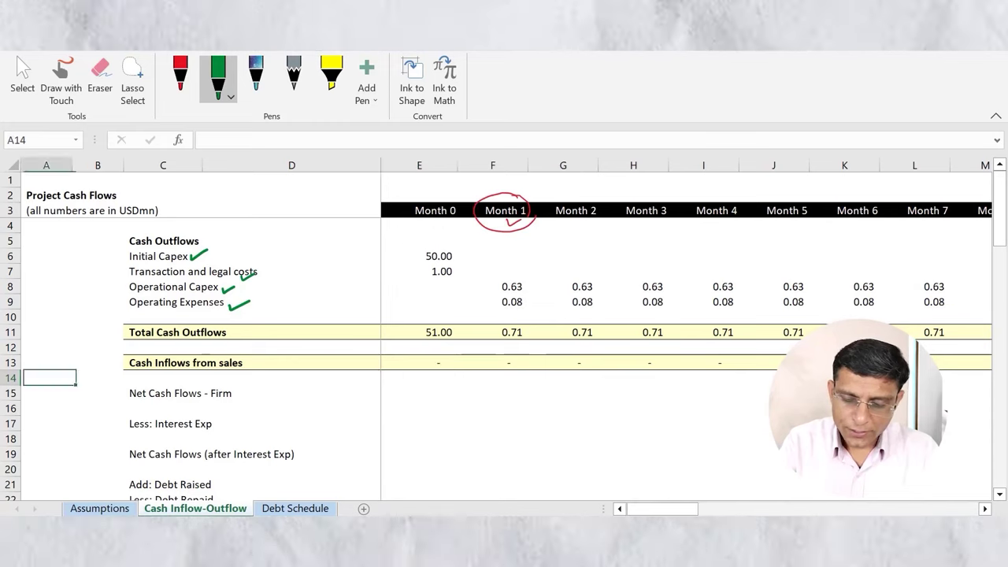
# Step: Enter =E13-E11 in E15 to calculate the firm's Month 0 net cash flow as sales inflows minus total outflows
pyautogui.press('Down')
pyautogui.press('Right')
pyautogui.press('Right')
pyautogui.press('Right')
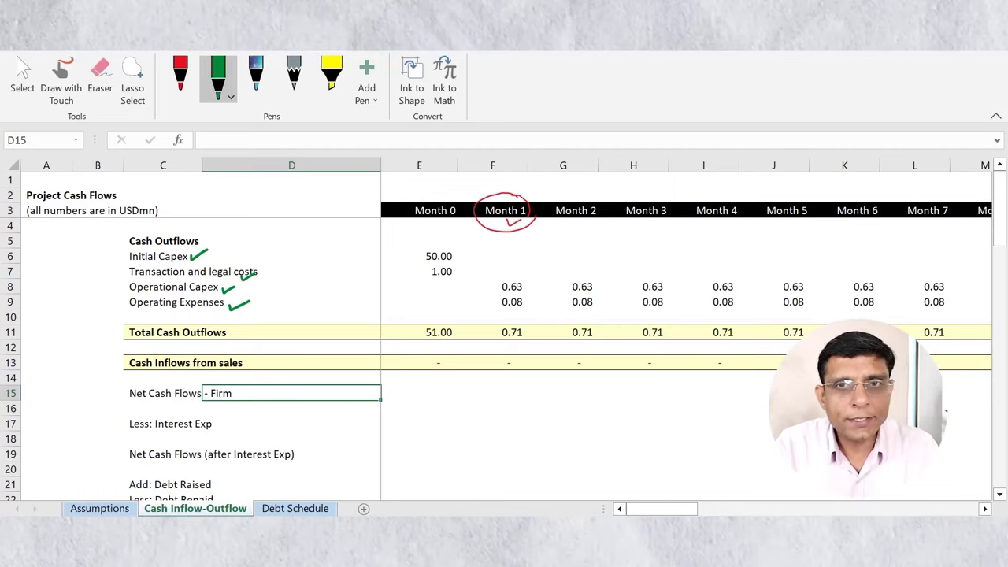
pyautogui.click(419, 393)
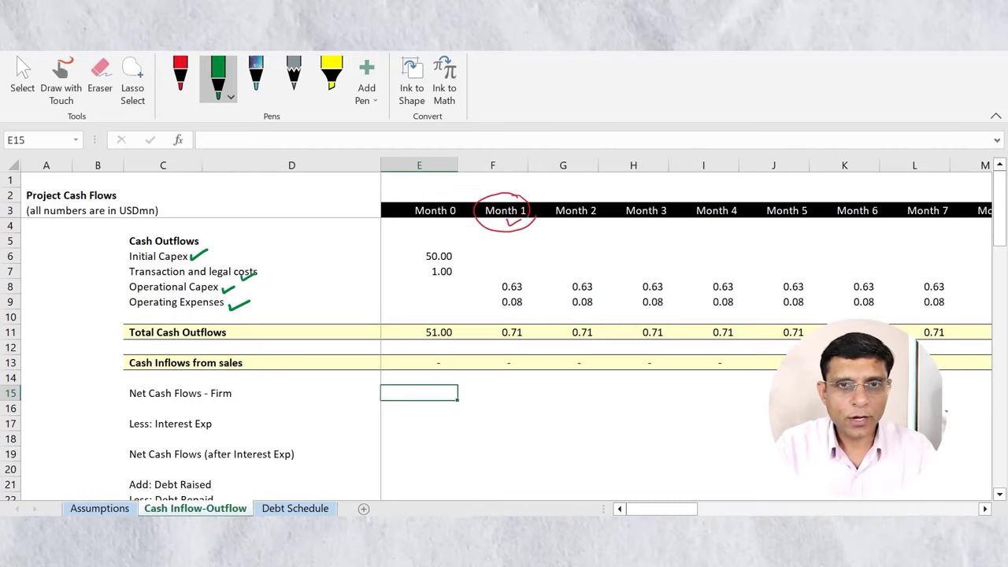
pyautogui.write('=')
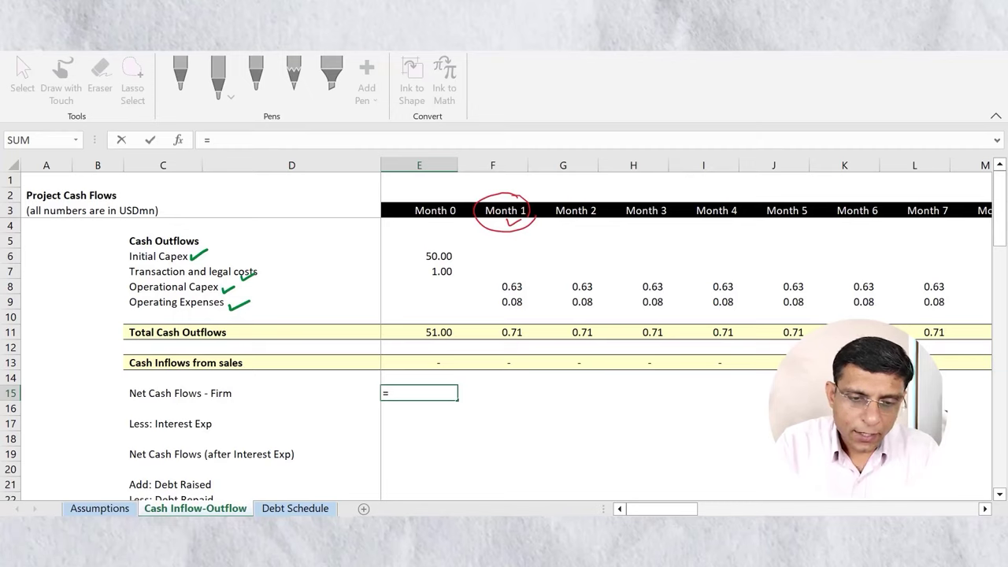
pyautogui.press('Up')
pyautogui.press('Up')
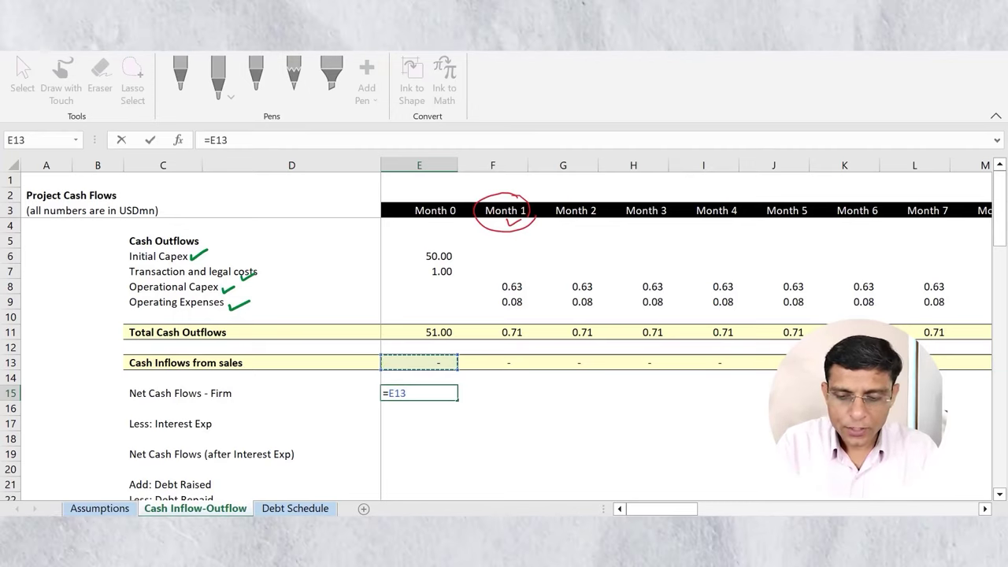
pyautogui.write('-')
pyautogui.press('Up')
pyautogui.press('Up')
pyautogui.press('Up')
pyautogui.press('Up')
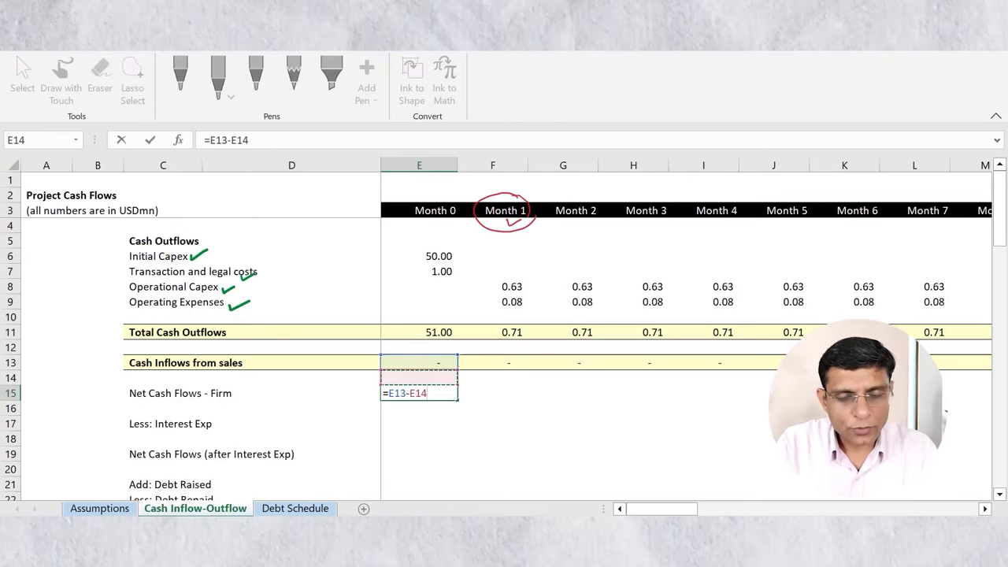
pyautogui.hotkey('ctrl', 'Return')
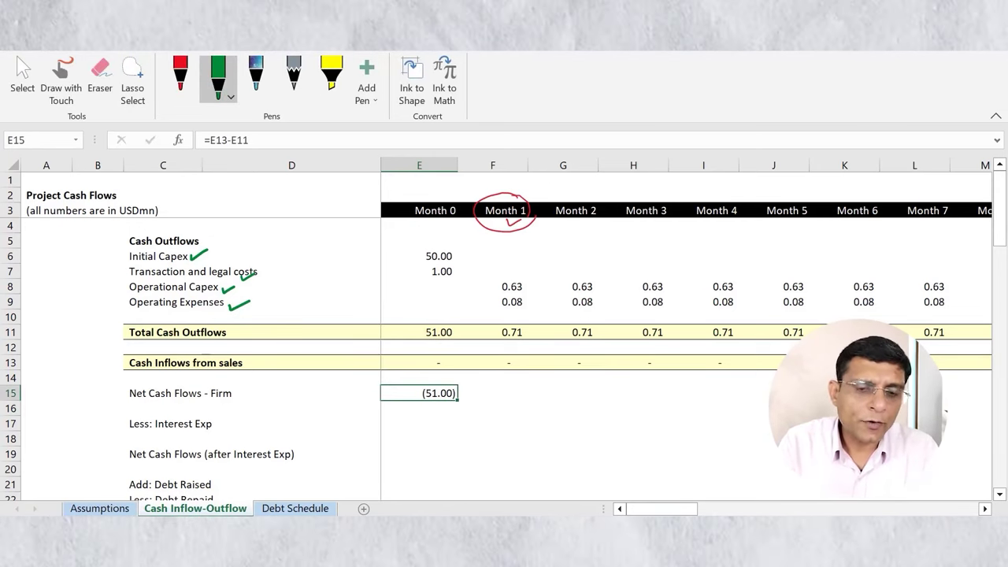
# Step: Fill the Net Cash Flows - Firm formula from E15 across row 15 through Month 48 in column BA
pyautogui.moveTo(419, 393); pyautogui.dragTo(962, 400)
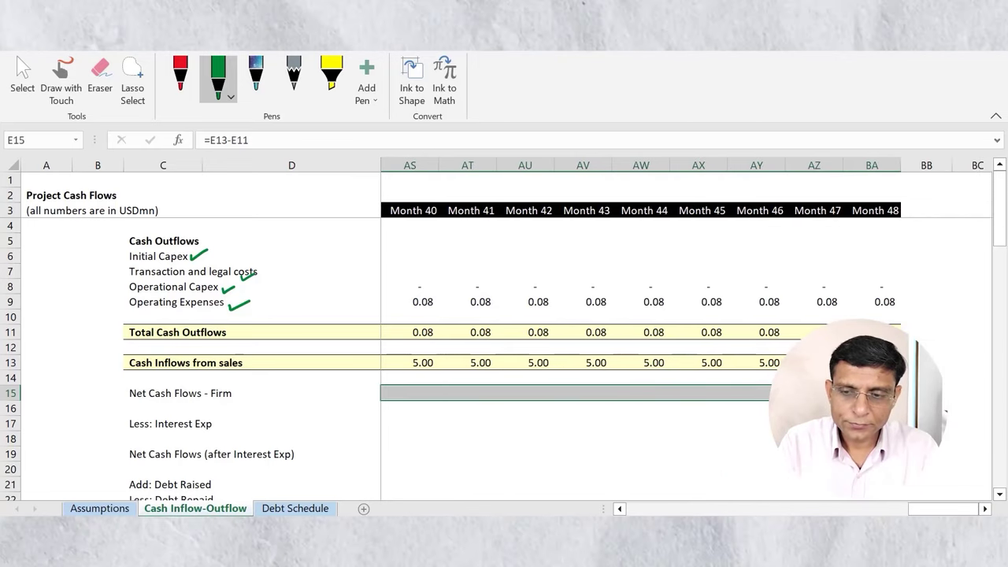
pyautogui.hotkey('ctrl', 'Return')
pyautogui.hotkey('ctrl', 'Left')
# Step: Examine the Net Cash Flows - Firm row from Month 1 to the change between Month 24 and Month 25
pyautogui.press('Right')
pyautogui.press('Right')
pyautogui.press('Right')
pyautogui.press('Right')
pyautogui.press('Right')
pyautogui.press('Right')
pyautogui.press('Right')
pyautogui.press('Right')
pyautogui.press('Right')
pyautogui.press('Right')
pyautogui.press('Right')
pyautogui.press('Right')
pyautogui.press('Right')
pyautogui.press('Right')
pyautogui.press('Right')
pyautogui.press('Right')
pyautogui.press('Right')
pyautogui.press('Right')
pyautogui.press('Right')
pyautogui.press('Right')
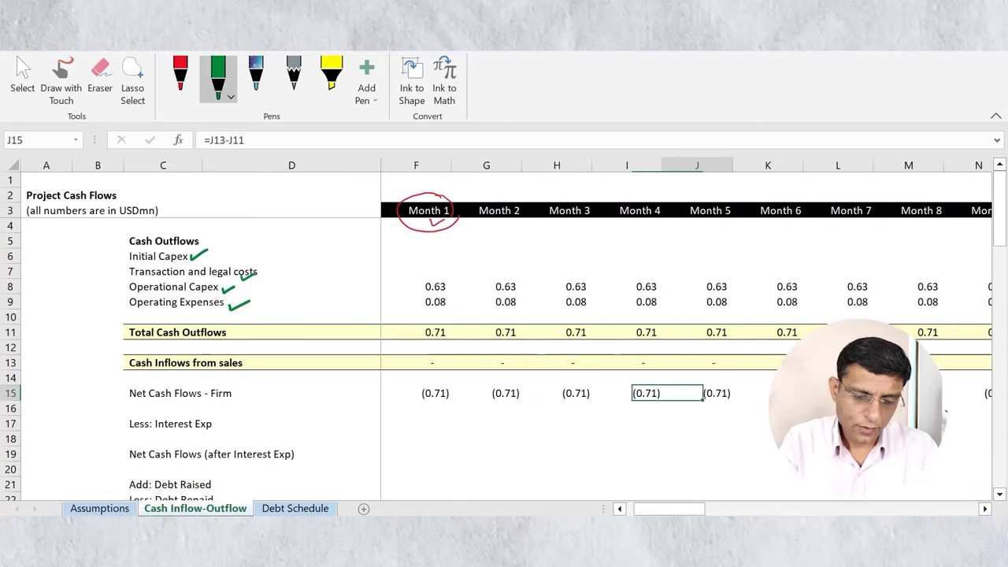
pyautogui.press('Right')
pyautogui.press('Right')
pyautogui.press('Right')
pyautogui.press('Right')
pyautogui.press('Right')
pyautogui.press('Right')
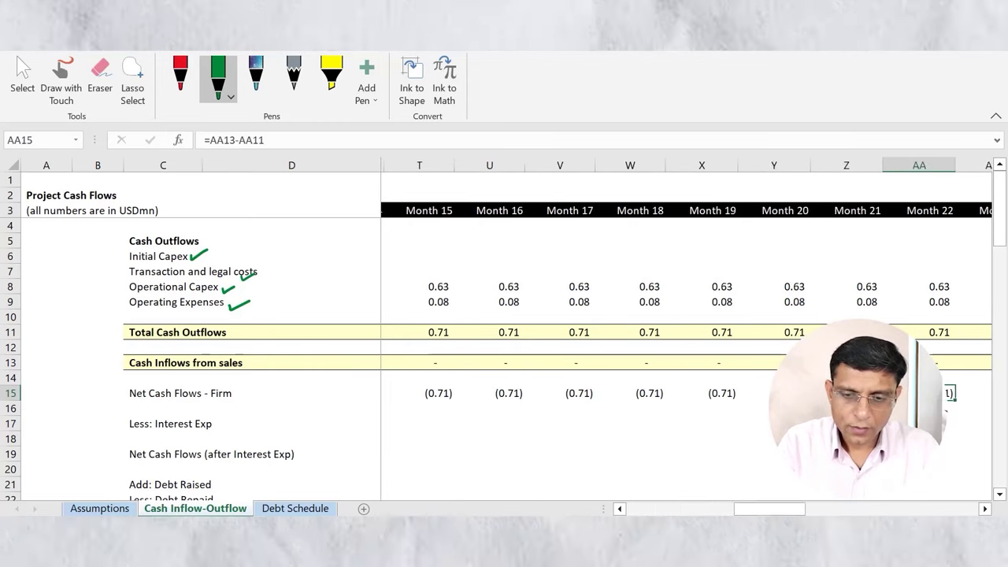
pyautogui.press('Left')
pyautogui.press('Left')
pyautogui.press('Left')
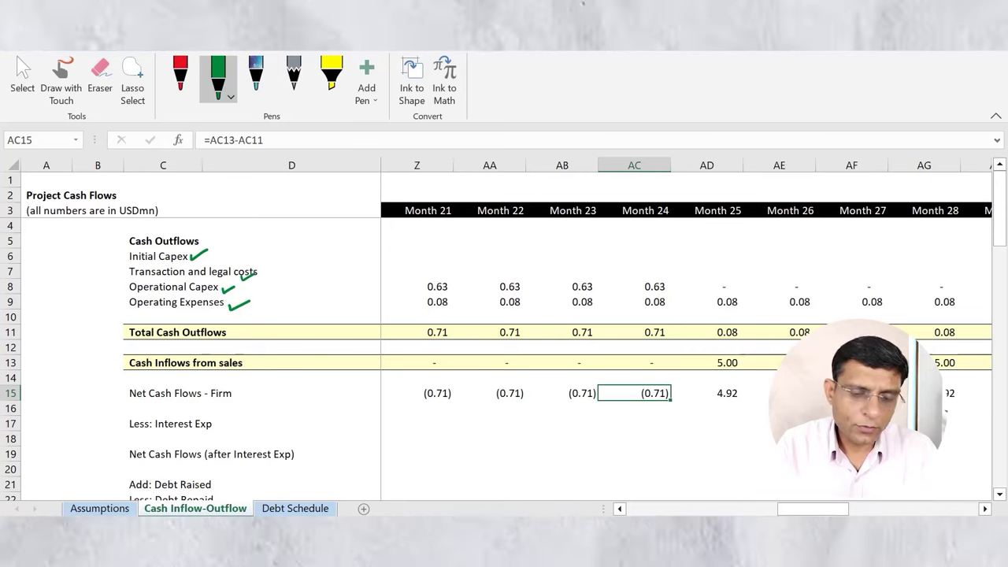
pyautogui.press('Right')
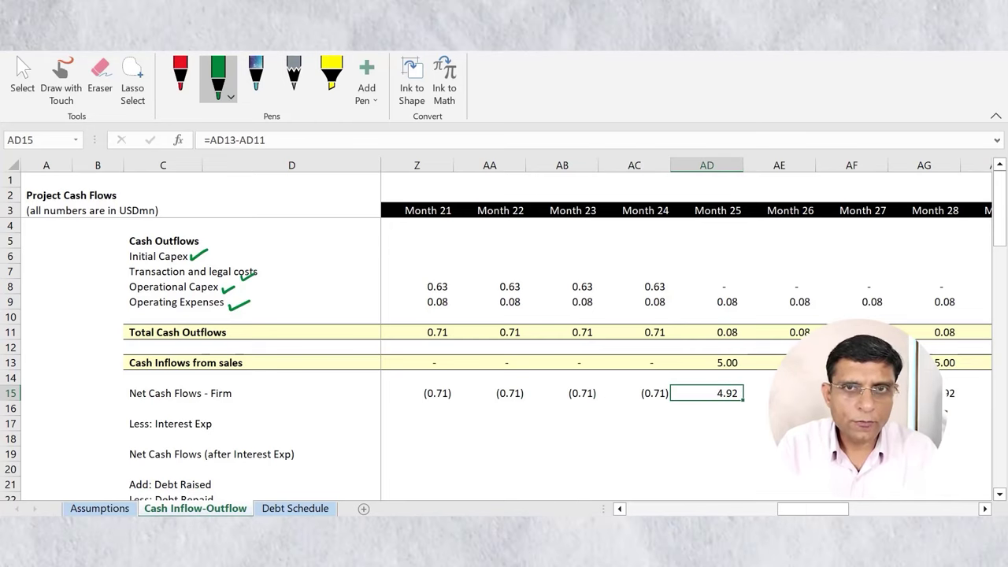
# Step: Examine the Net Cash Flows - Firm row from Month 25 through Month 48 and return to Month 25
pyautogui.press('Right')
pyautogui.press('Right')
pyautogui.press('Right')
pyautogui.press('Right')
pyautogui.press('Right')
pyautogui.press('Right')
pyautogui.press('Right')
pyautogui.press('Right')
pyautogui.press('Right')
pyautogui.press('Right')
pyautogui.press('Right')
pyautogui.press('Right')
pyautogui.press('Right')
pyautogui.press('Right')
pyautogui.press('Right')
pyautogui.press('Right')
pyautogui.press('Right')
pyautogui.press('Right')
pyautogui.press('Right')
pyautogui.press('Right')
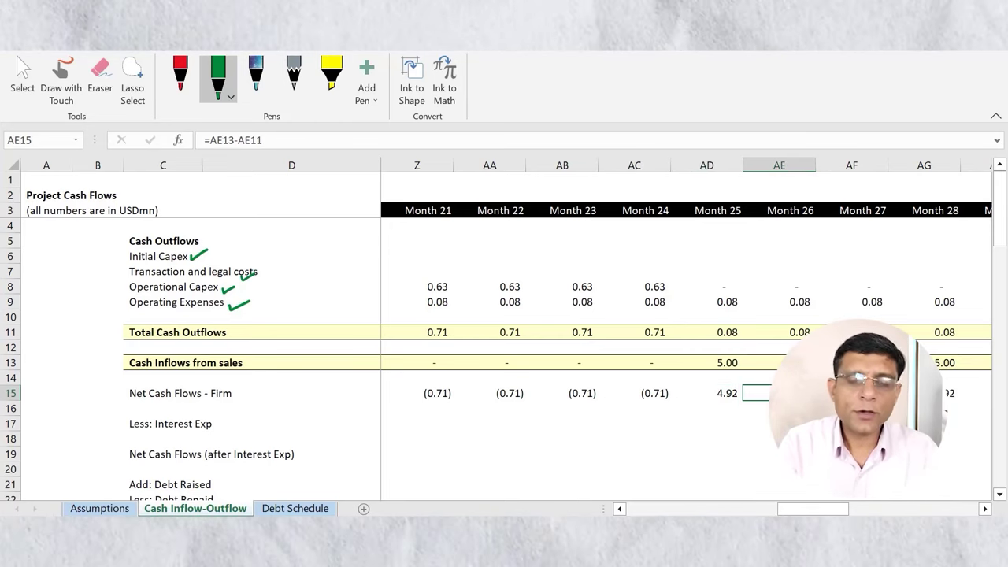
pyautogui.press('Left')
pyautogui.press('Left')
pyautogui.press('Left')
pyautogui.press('Left')
pyautogui.press('Left')
pyautogui.press('Left')
pyautogui.press('Left')
pyautogui.press('Left')
pyautogui.press('Left')
pyautogui.press('Left')
pyautogui.press('Left')
pyautogui.press('Left')
pyautogui.press('Left')
pyautogui.press('Left')
pyautogui.press('Left')
pyautogui.press('Left')
pyautogui.press('Left')
pyautogui.press('Left')
pyautogui.press('Left')
pyautogui.press('Left')
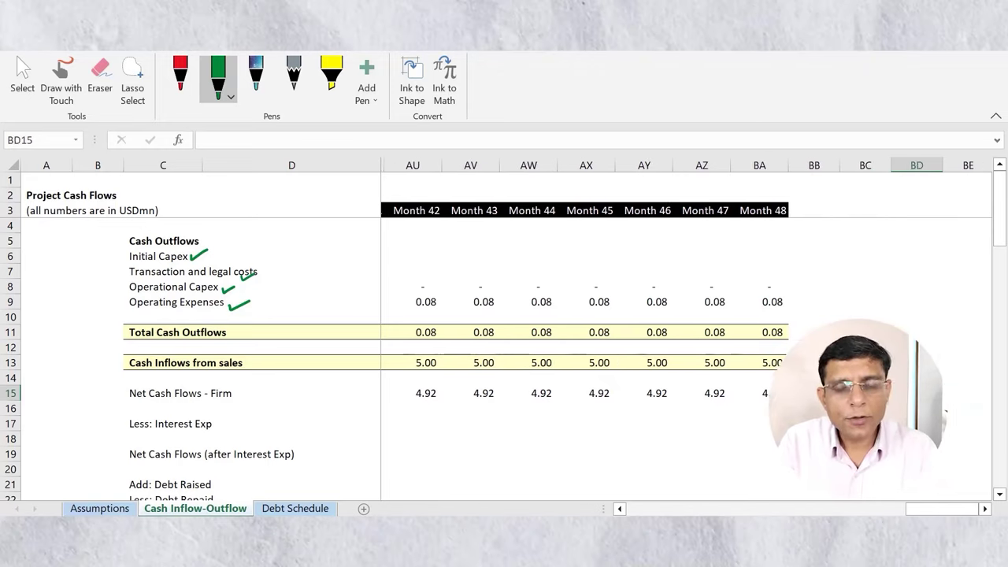
pyautogui.press('Right')
pyautogui.press('Right')
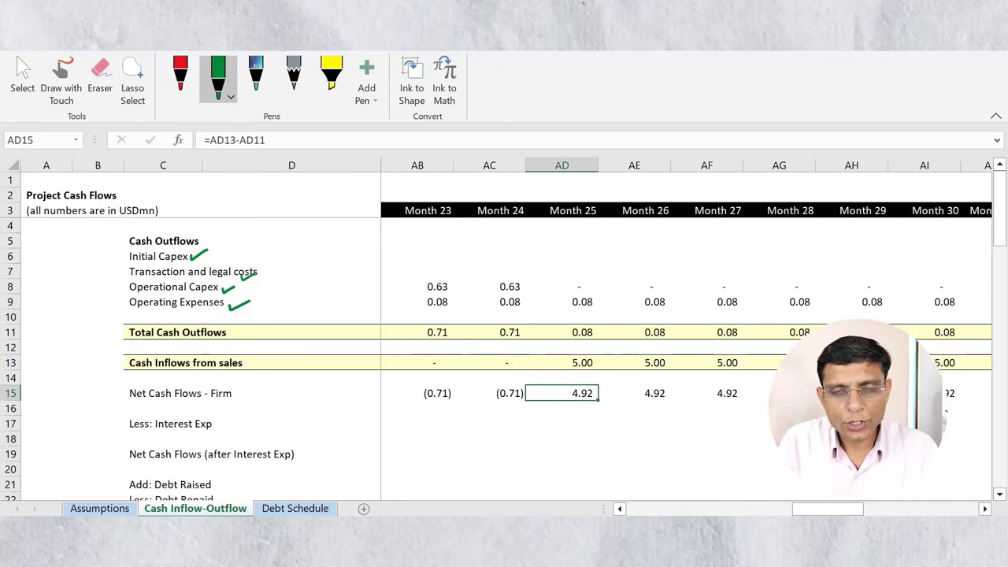
# Step: Compare Month 25's total cash outflows and sales inflows with the firm's net cash flow for that month
pyautogui.press('Up')
pyautogui.press('Up')
pyautogui.press('Up')
pyautogui.press('Up')
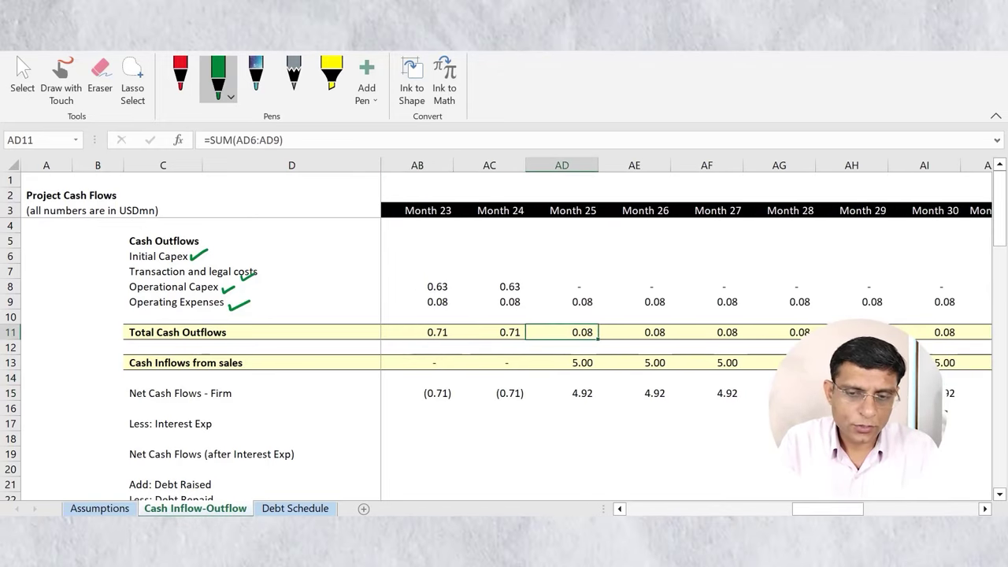
pyautogui.press('Down')
pyautogui.press('Down')
pyautogui.press('Down')
pyautogui.press('Down')
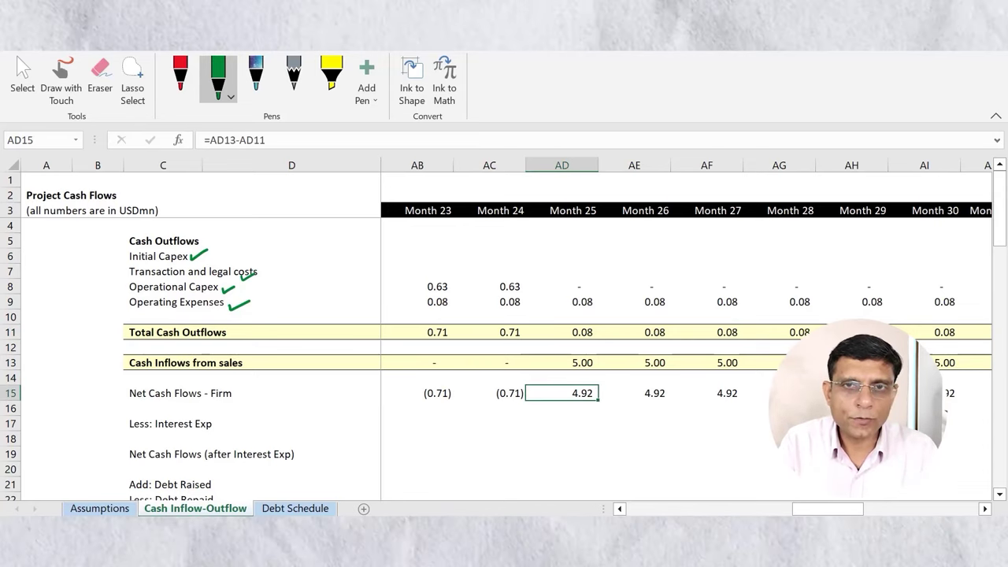
pyautogui.press('Down')
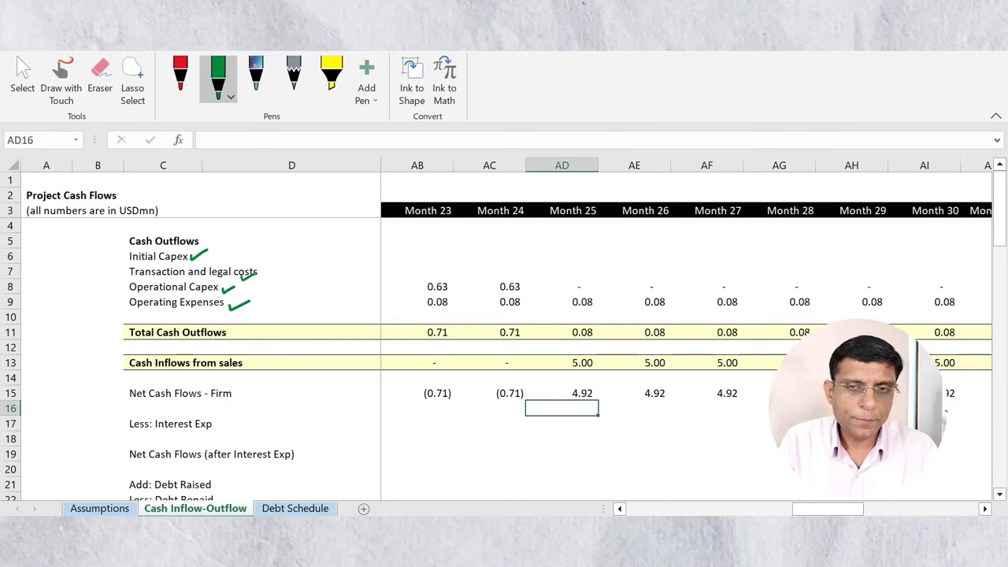
# Step: Go back to the start of the timeline and review the firm's net cash flows for Month 1 and Month 0
pyautogui.press('Left')
pyautogui.press('Left')
pyautogui.press('Left')
pyautogui.press('Left')
pyautogui.press('Left')
pyautogui.press('Left')
pyautogui.press('Left')
pyautogui.press('Left')
pyautogui.press('Left')
pyautogui.press('Left')
pyautogui.press('Left')
pyautogui.press('Left')
pyautogui.press('Left')
pyautogui.press('Left')
pyautogui.press('Left')
pyautogui.press('Left')
pyautogui.press('Left')
pyautogui.press('Left')
pyautogui.press('Left')
pyautogui.press('Left')
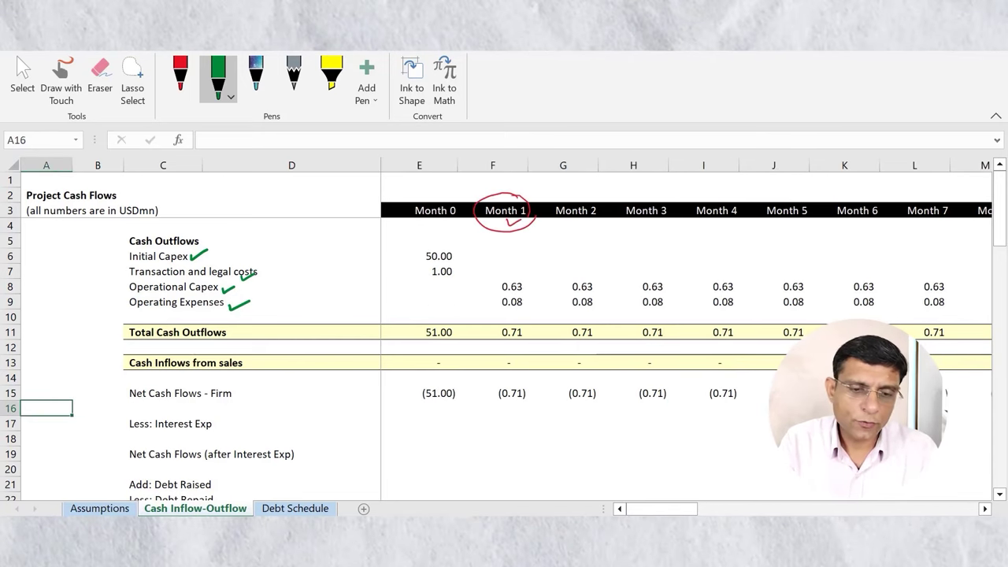
pyautogui.press('Right')
pyautogui.press('Right')
pyautogui.press('Up')
pyautogui.press('Right')
pyautogui.press('Right')
pyautogui.press('Right')
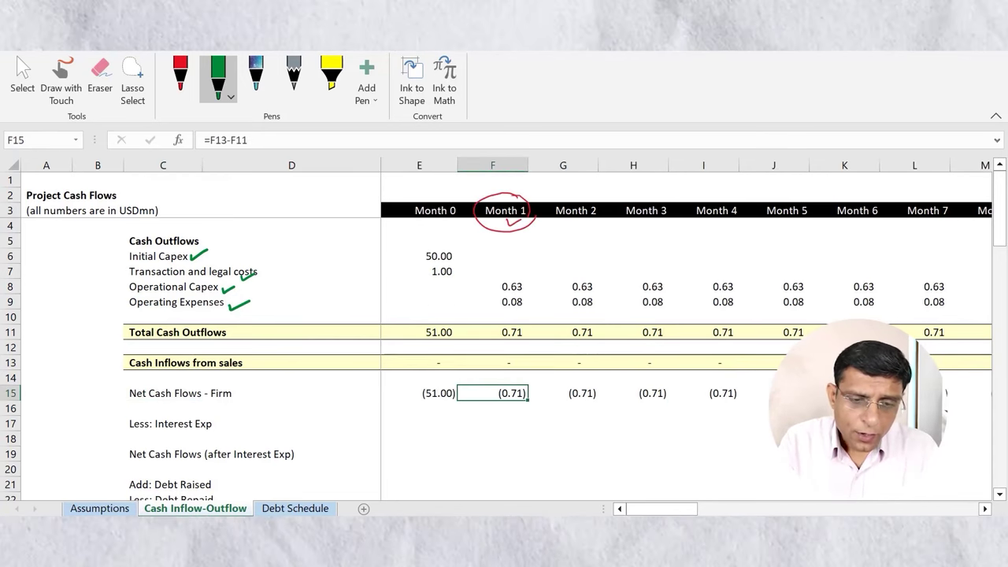
pyautogui.press('Left')
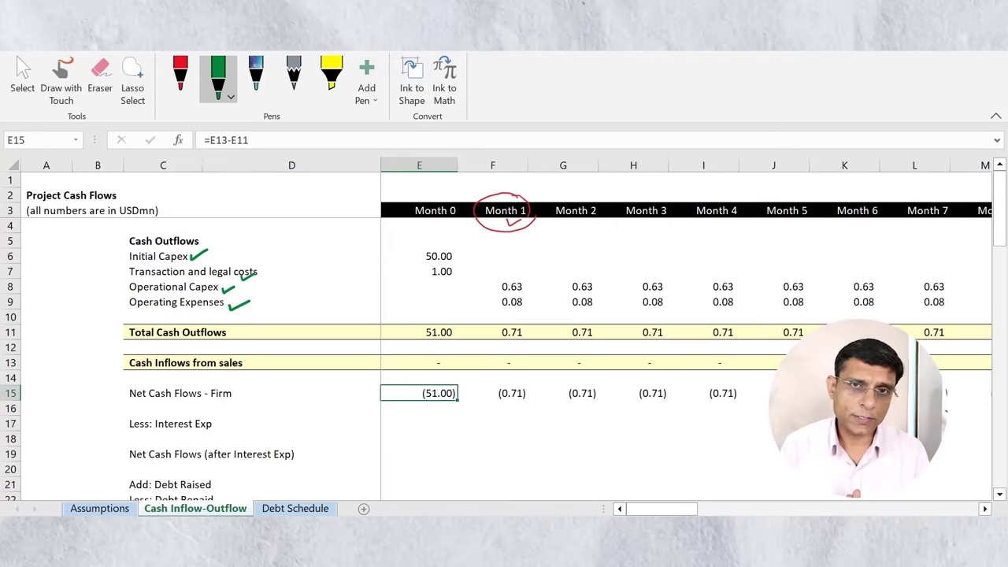
# Step: Open the Debt Schedule sheet and review its Opening balance, Loan Raised, Loan Repaid and Closing Balance rows for the first months
pyautogui.hotkey('ctrl', 'pagedown')
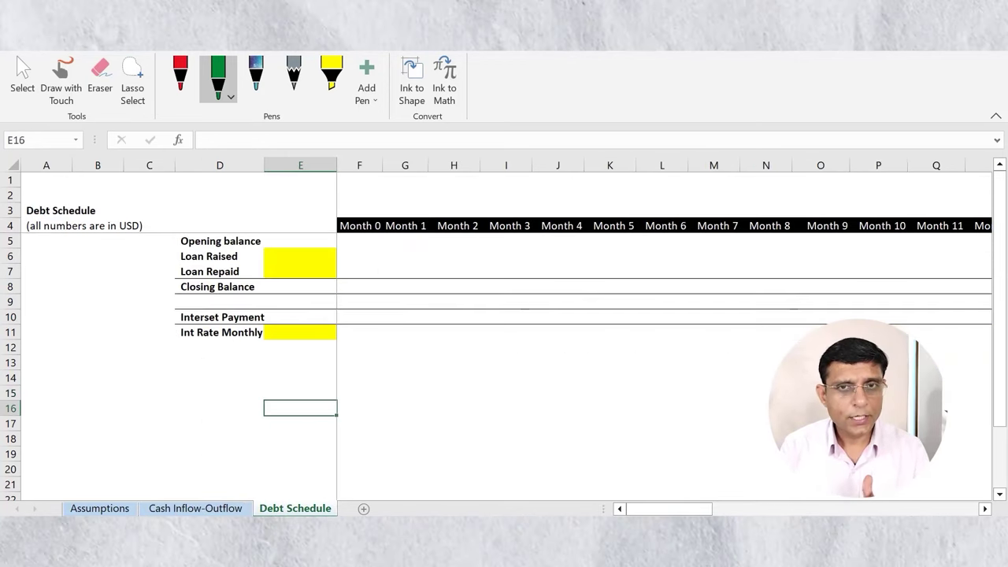
pyautogui.click(220, 256)
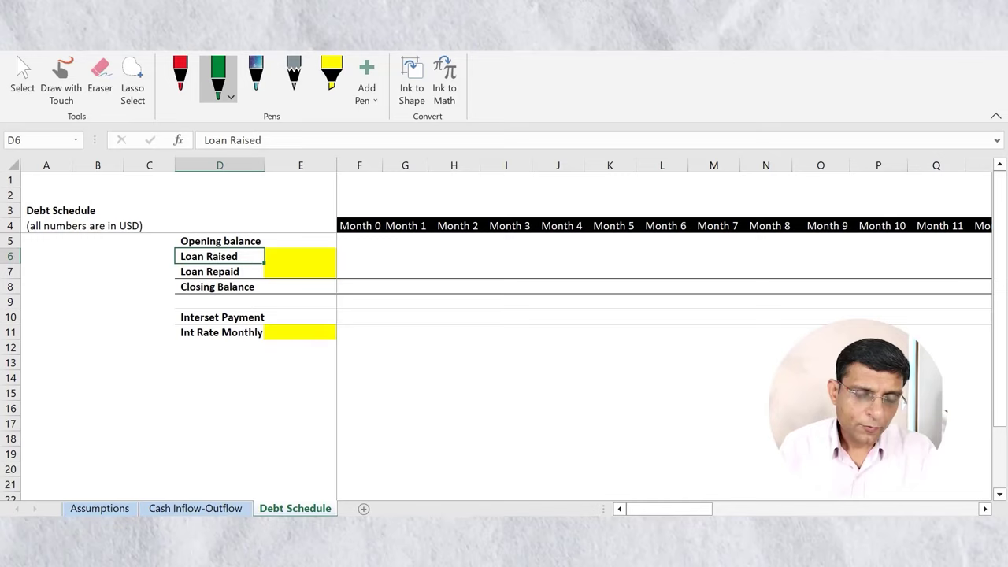
pyautogui.press('Up')
pyautogui.press('Right')
pyautogui.press('Right')
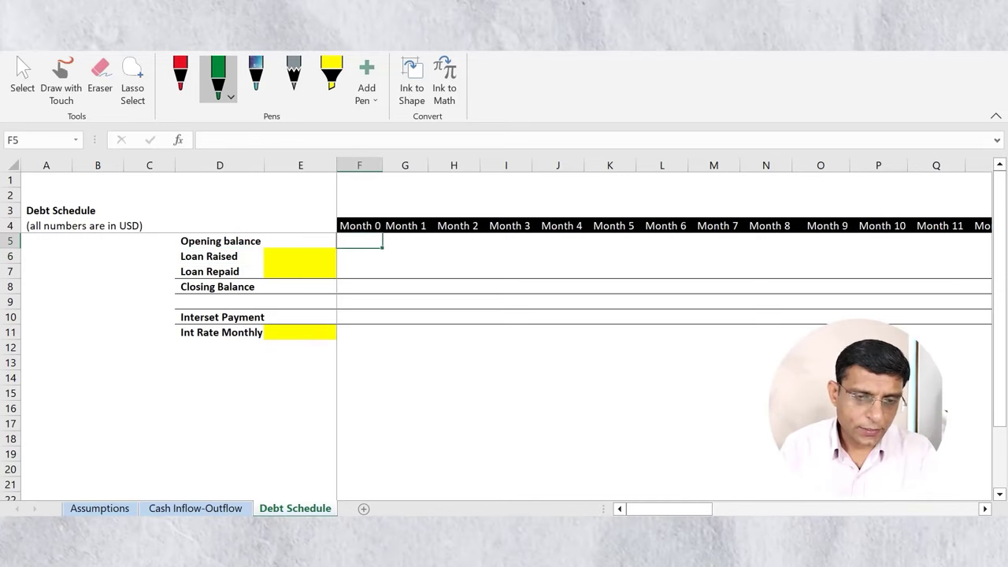
pyautogui.press('Down')
pyautogui.press('Left')
pyautogui.press('Left')
pyautogui.press('Down')
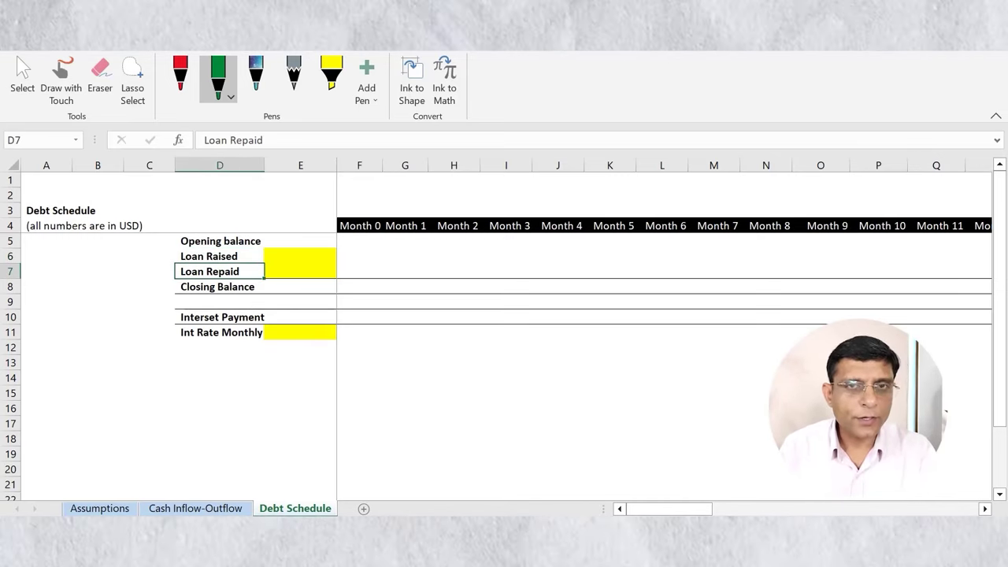
pyautogui.press('Right')
pyautogui.press('Right')
pyautogui.press('Up')
pyautogui.press('Up')
pyautogui.press('Up')
pyautogui.press('Right')
pyautogui.press('Down')
pyautogui.press('Down')
pyautogui.press('Down')
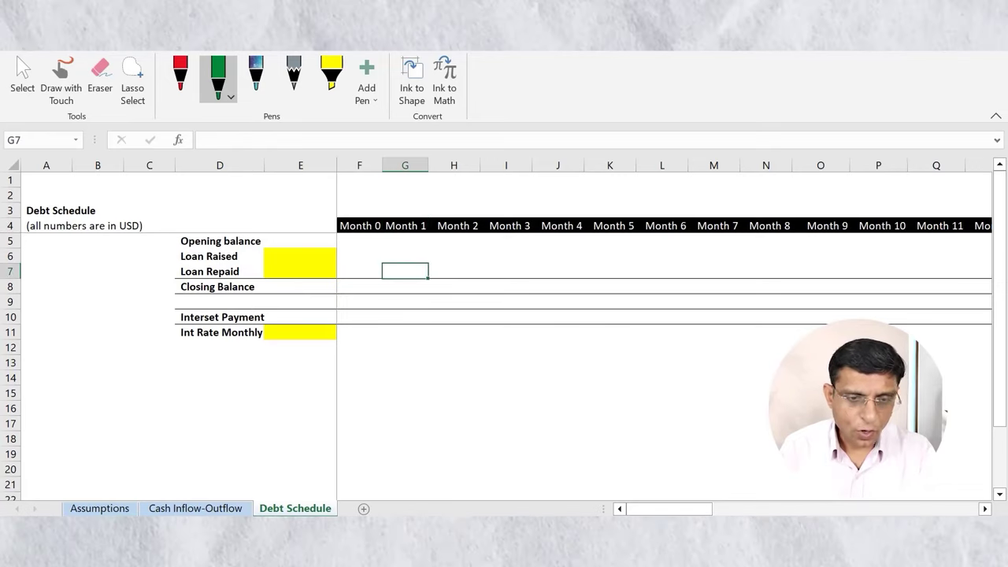
pyautogui.press('Down')
pyautogui.press('Left')
pyautogui.press('Left')
pyautogui.press('Left')
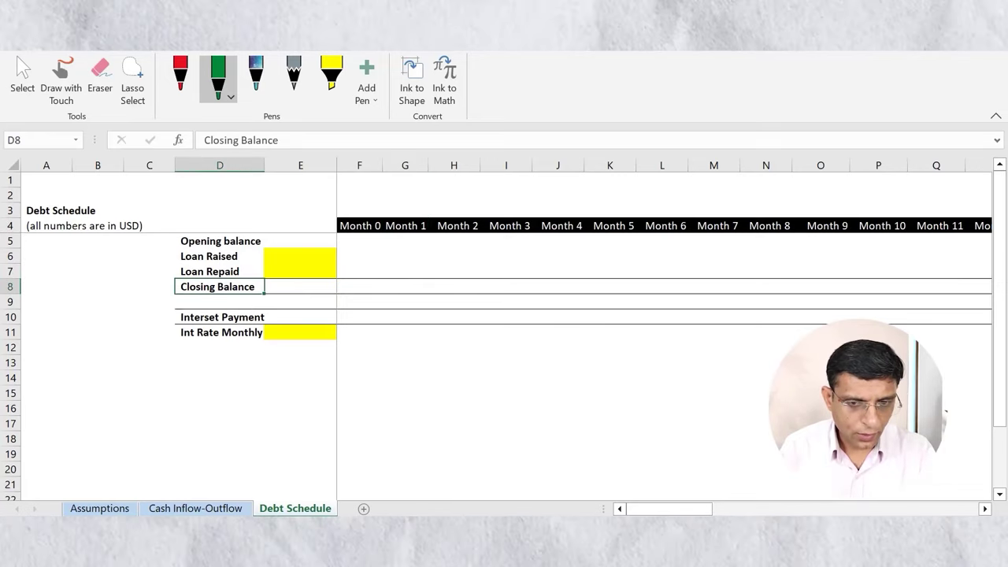
pyautogui.press('Right')
pyautogui.press('Right')
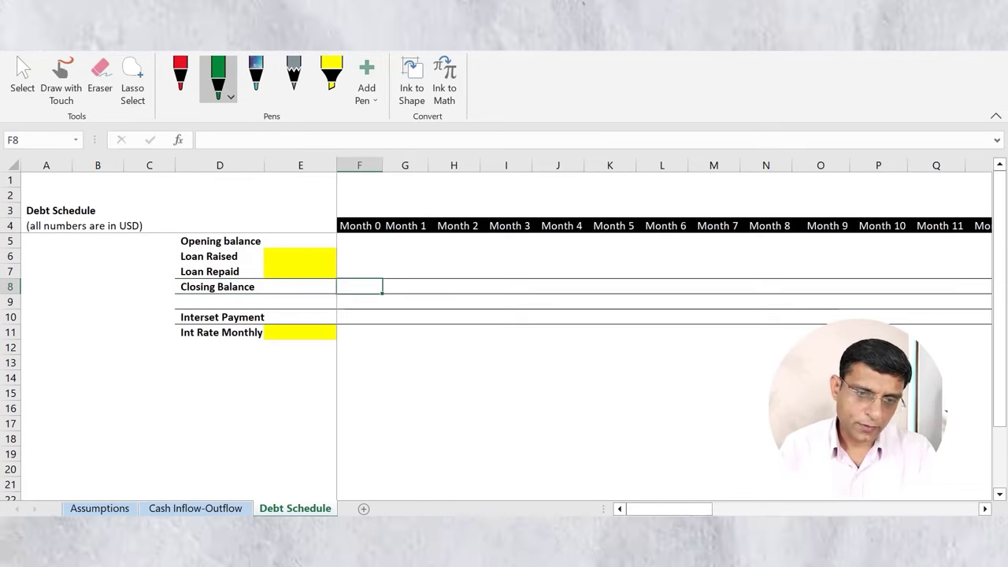
# Step: Review the interest payment row and the monthly interest rate input cell E11 in the debt schedule
pyautogui.press('Down')
pyautogui.press('Down')
pyautogui.press('Left')
pyautogui.press('Left')
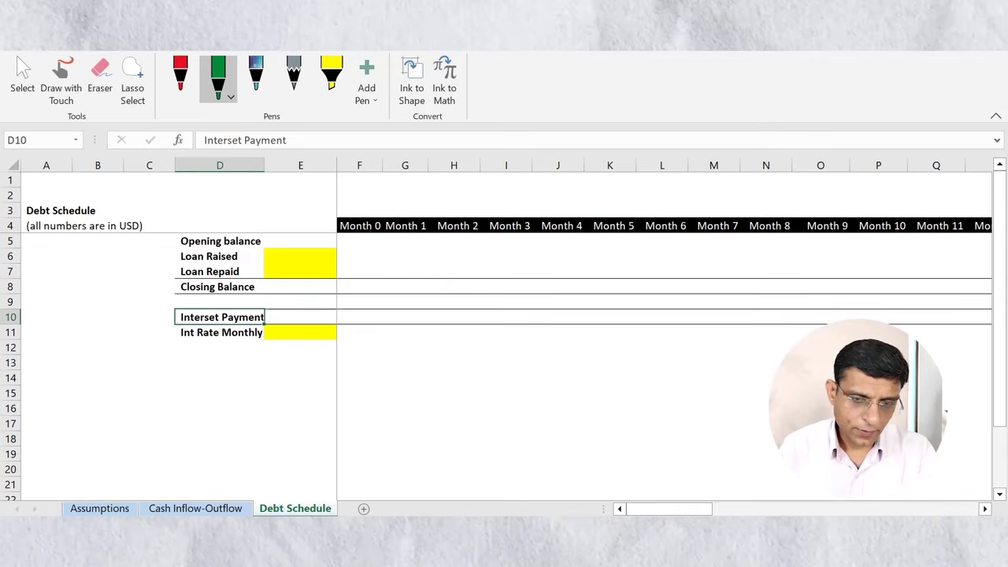
pyautogui.press('Down')
pyautogui.press('Right')
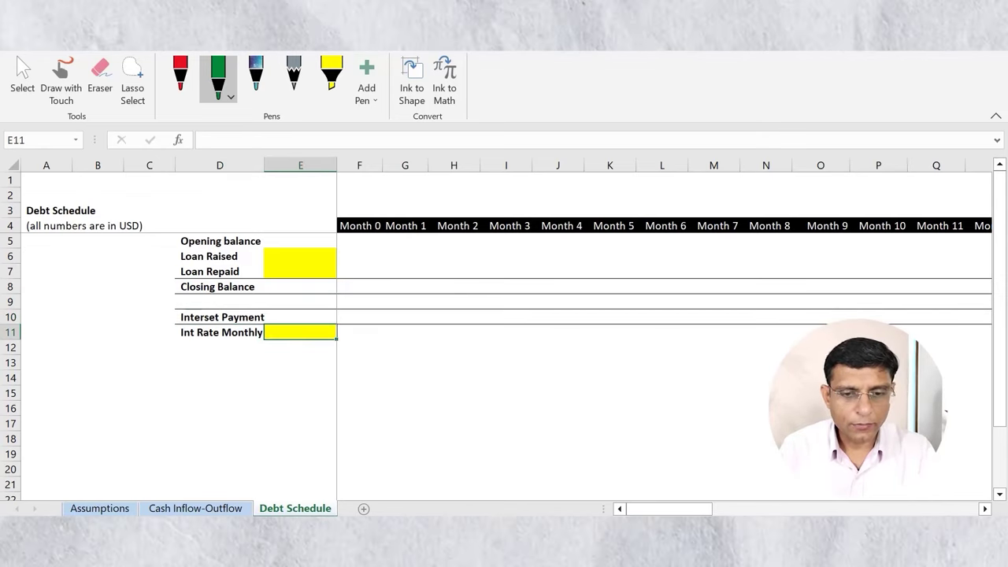